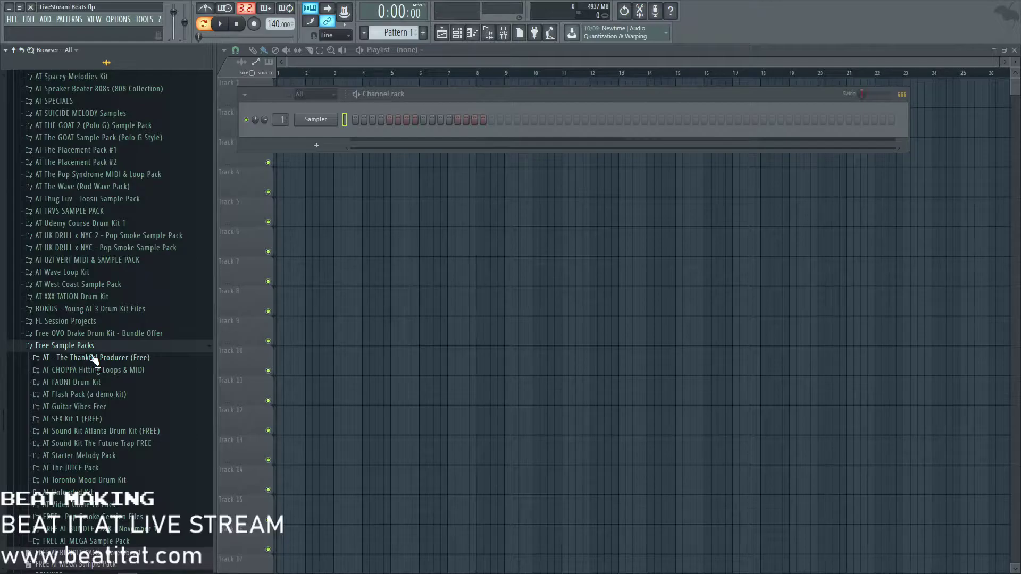
- Browse the Drum Kit and SAMPLES & MIDI subfolders of the FREE AT BUNDLE PACK - November 1 folder
left_click(163, 530)
scroll(155, 425, "down", 3)
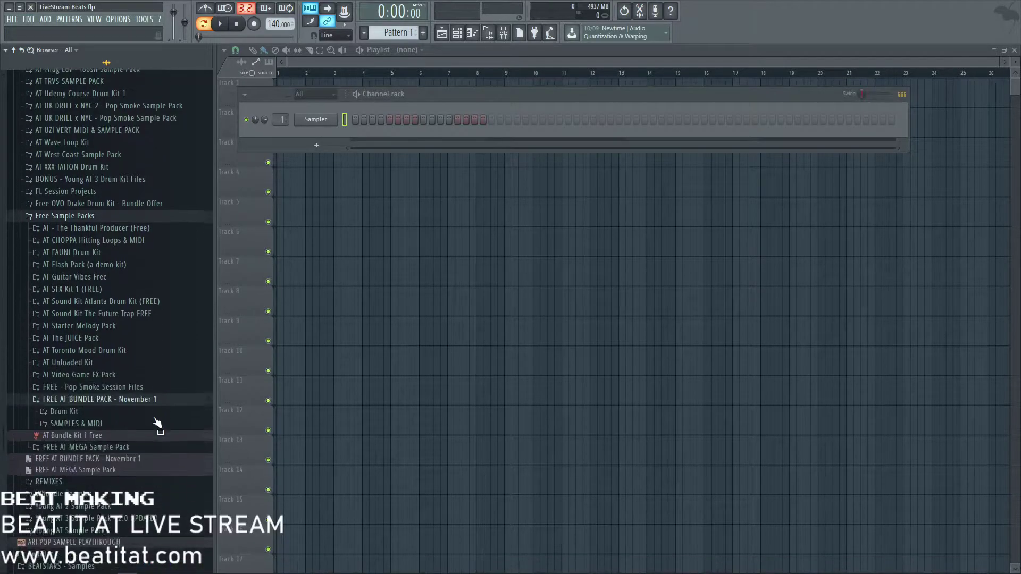
left_click(131, 422)
left_click(129, 411)
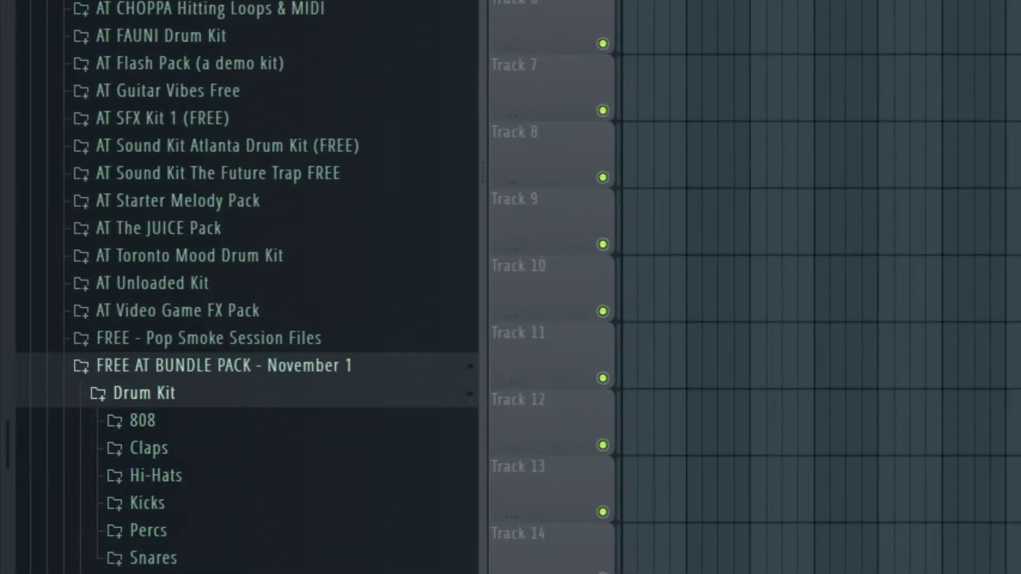
left_click(265, 573)
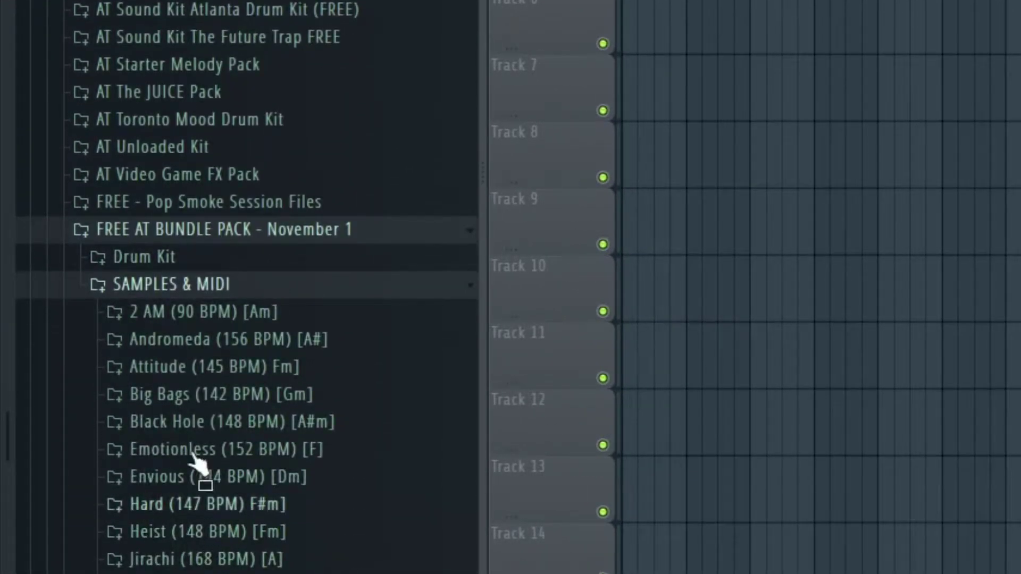
- Preview loops in the Heist (148 BPM) [Fm] and Hard (147 BPM) F#m] sample folders
left_click(237, 534)
left_click(105, 475)
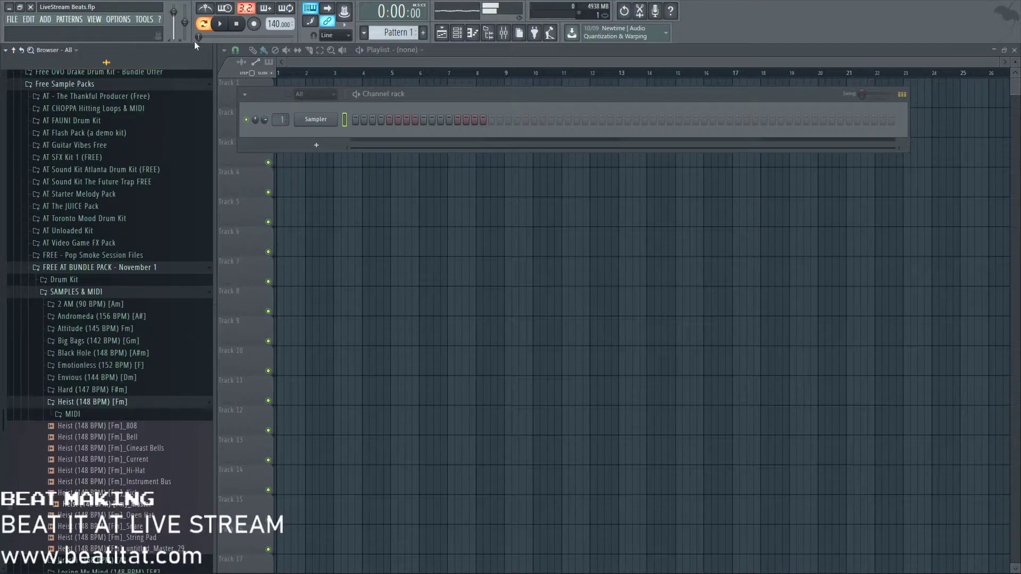
left_click(95, 402)
left_click(93, 390)
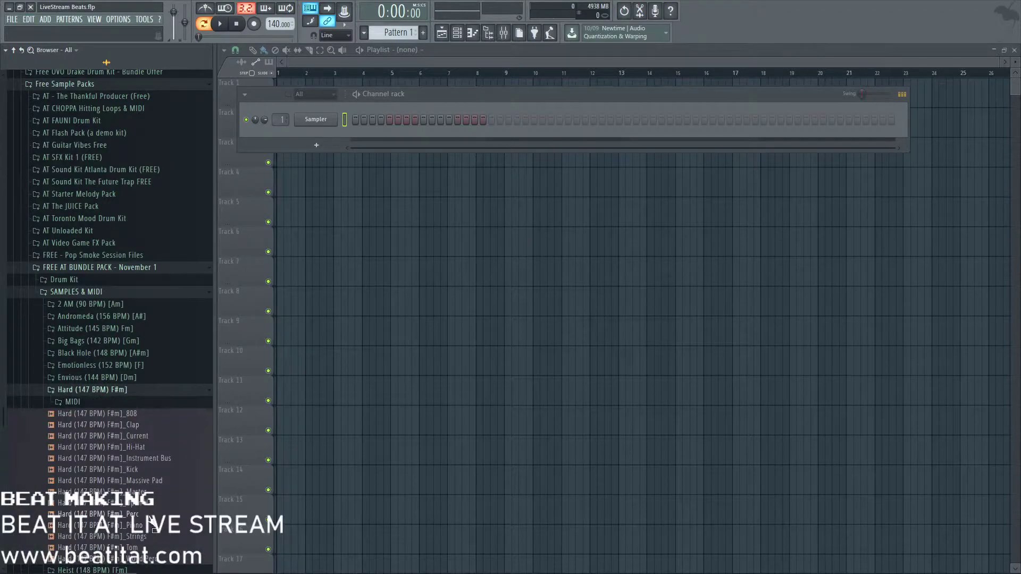
left_click_drag(152, 492, 125, 388)
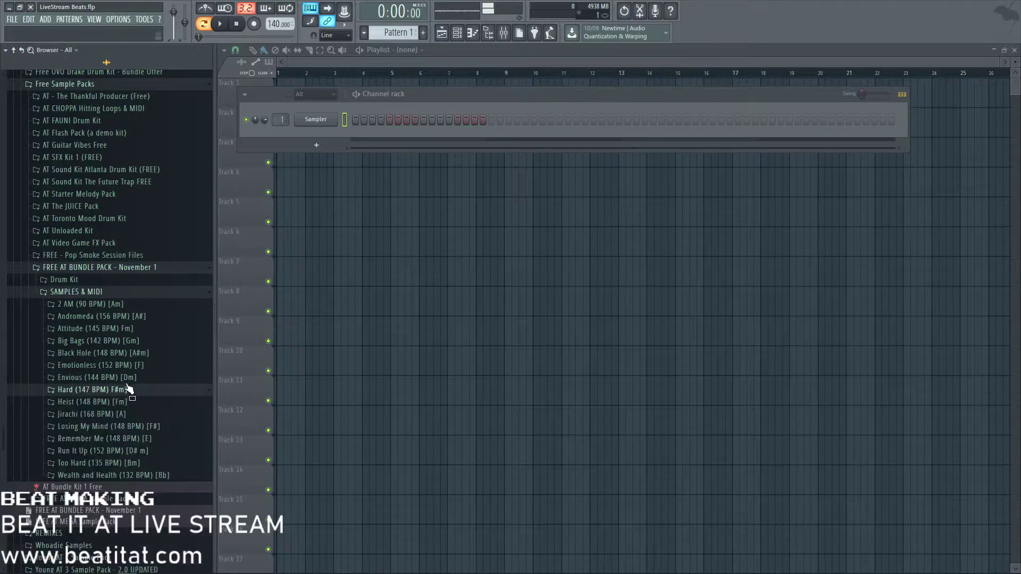
- Preview the Envious (144 BPM) [Dm] master and a loop from Emotionless (152 BPM) [F], and collapse the 2 AM folder
left_click(126, 377)
left_click(147, 480)
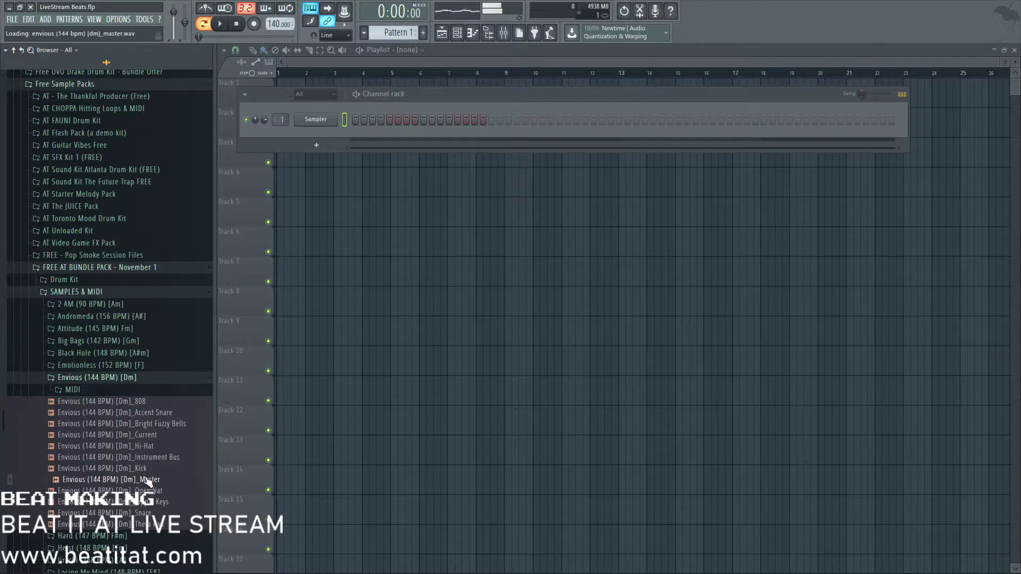
left_click(101, 366)
left_click(140, 429)
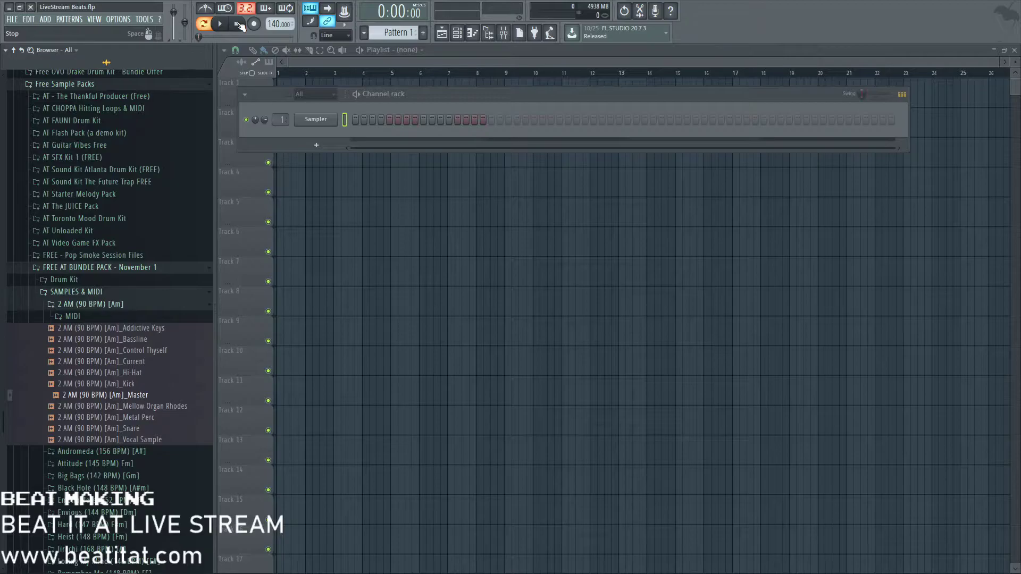
left_click(135, 306)
- Preview loops in the Wealth and Health (132 BPM) [Bb] and Too Hard (135 BPM) [Bm] folders
scroll(141, 345, "down", 3)
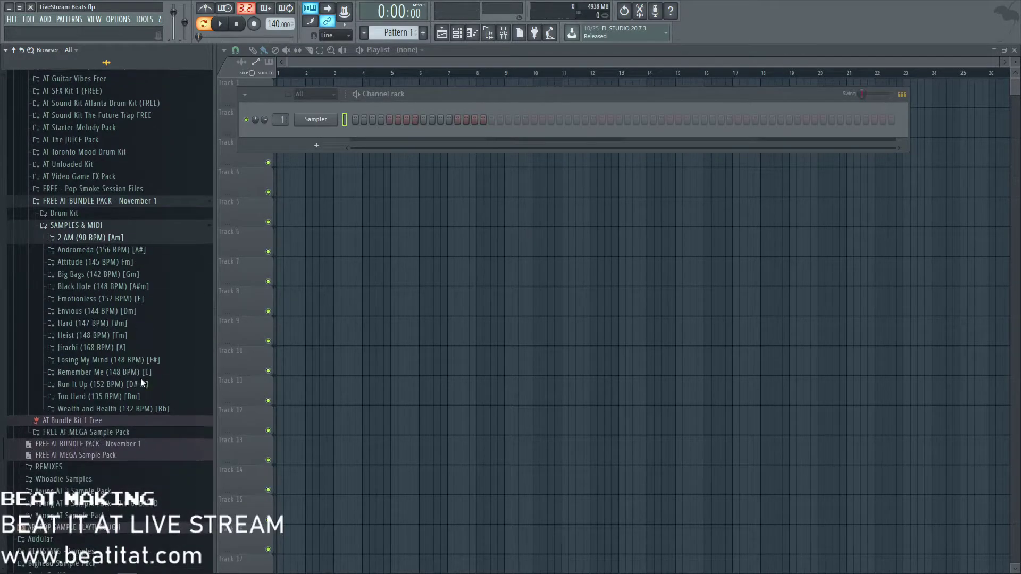
left_click(144, 409)
left_click(186, 456)
left_click(174, 410)
left_click(180, 398)
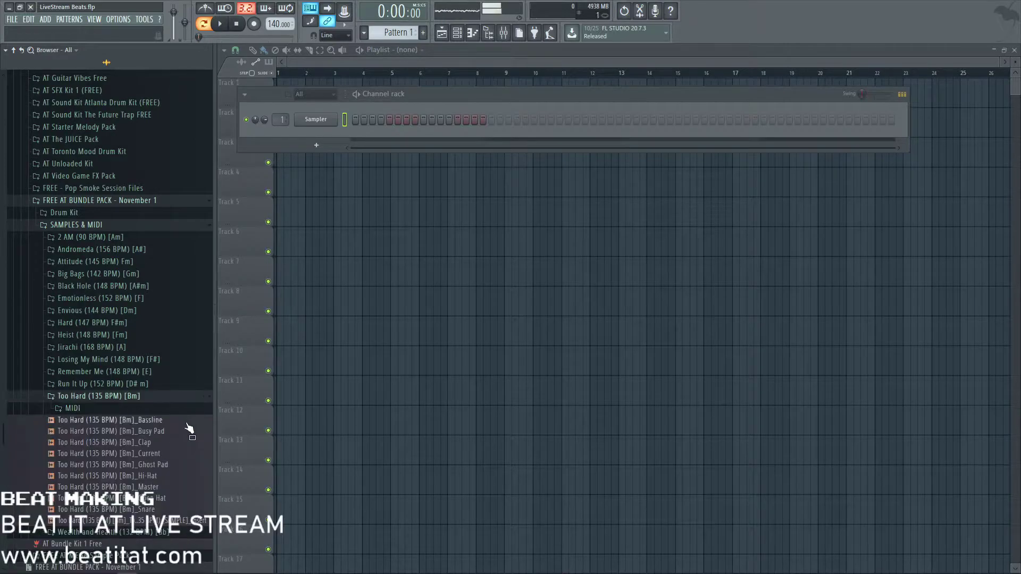
left_click(191, 489)
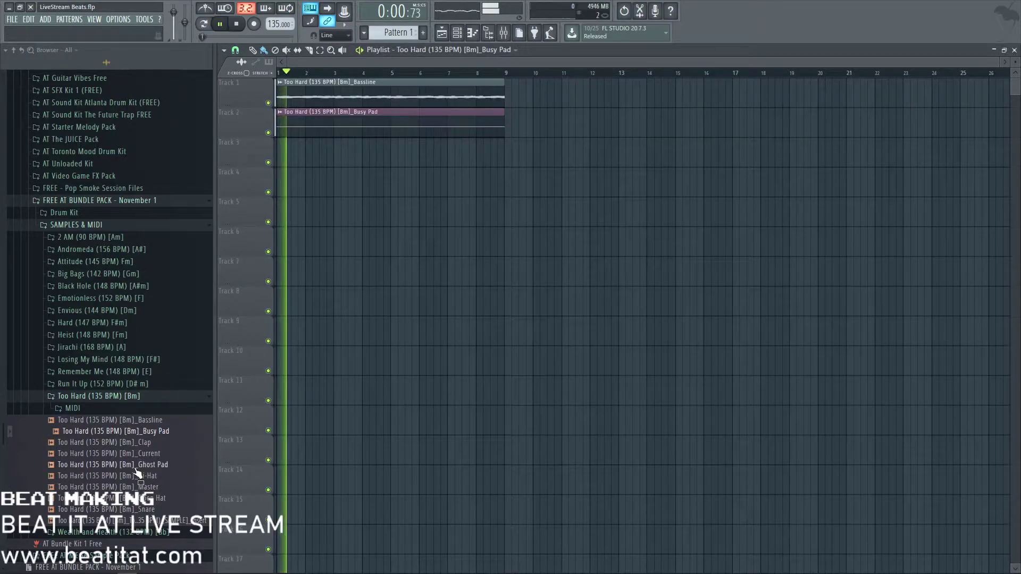
- Place the Too Hard Ghost Pad on Track 3 and the SAMPLE Insert 1 loop on Track 4 from bar 1, repeating the latter at bar 9
left_click_drag(144, 465, 314, 166)
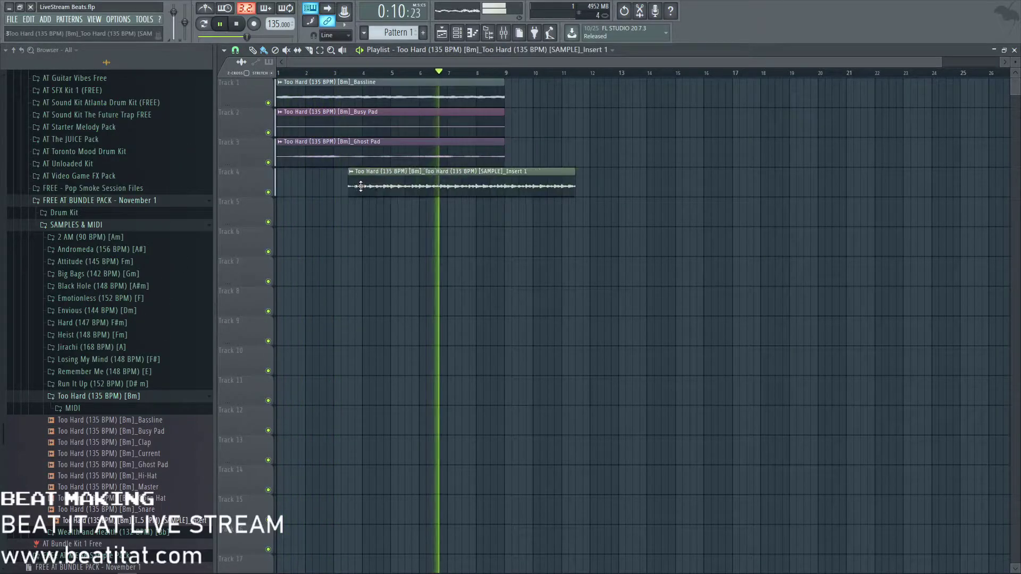
left_click_drag(354, 183, 288, 186)
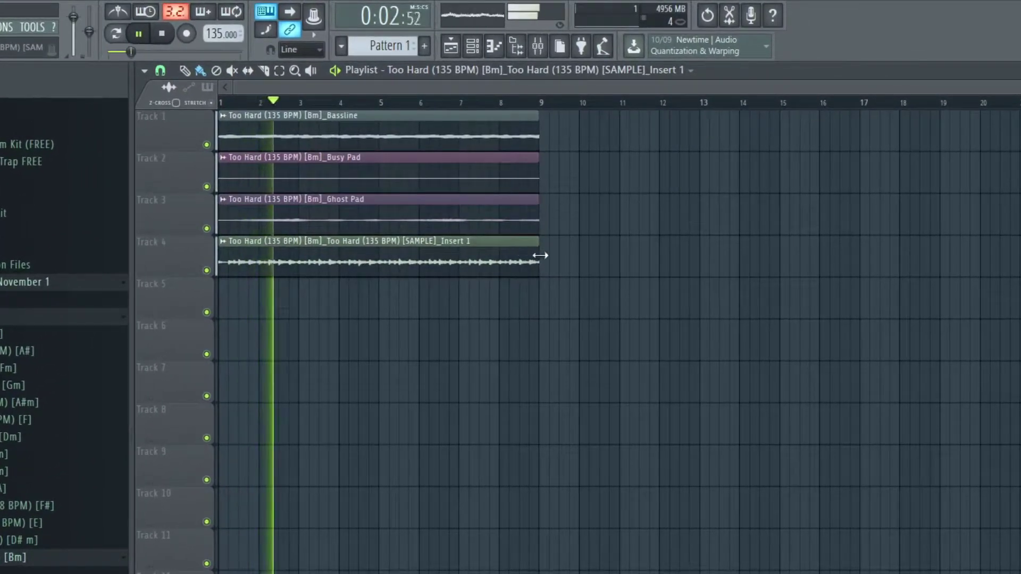
left_click(550, 259)
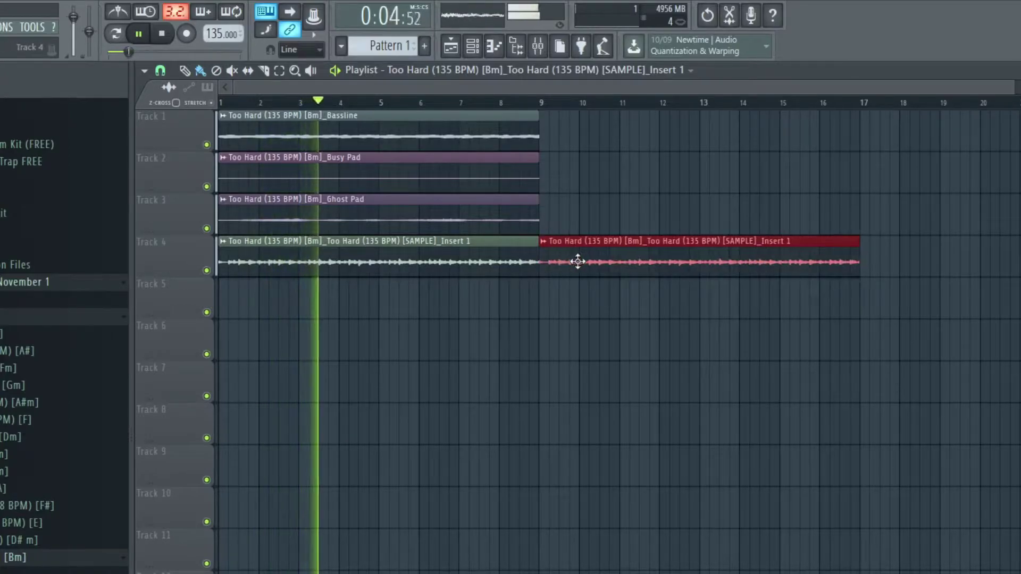
- Add Clap 3 to the Drums pattern and place claps on steps 9, 25, 41 and 57
left_click(290, 114)
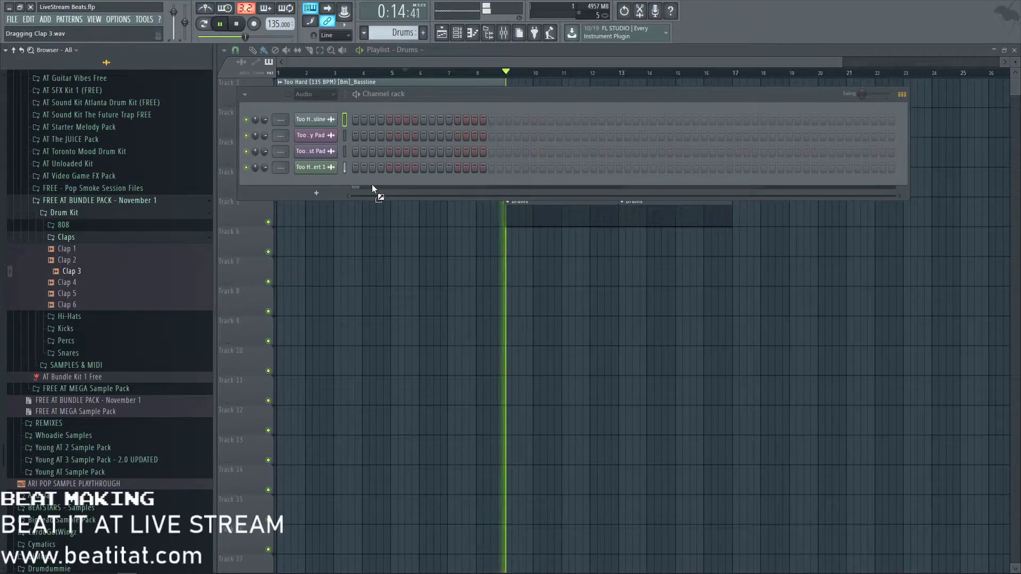
left_click(424, 184)
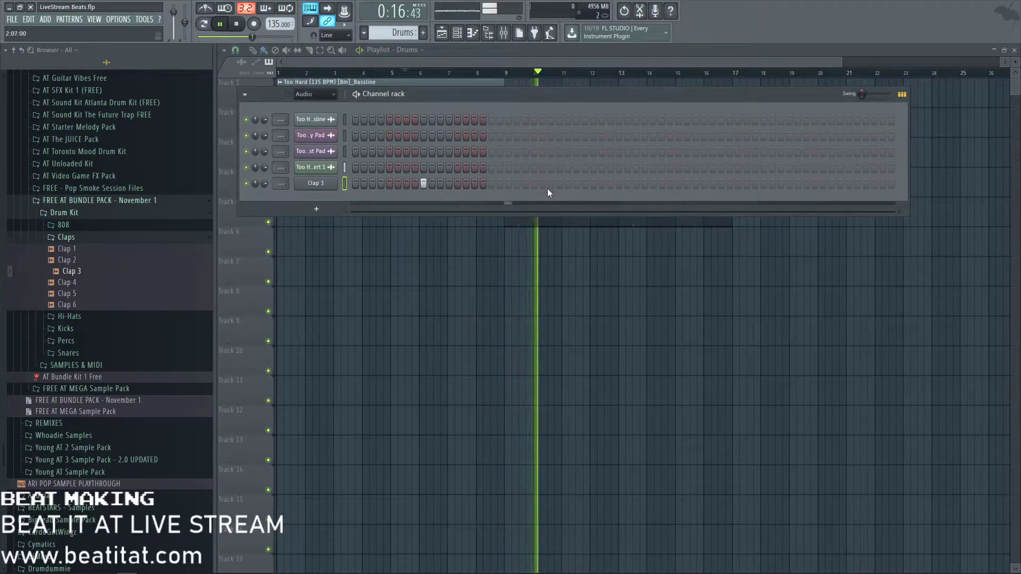
left_click(559, 183)
left_click(696, 183)
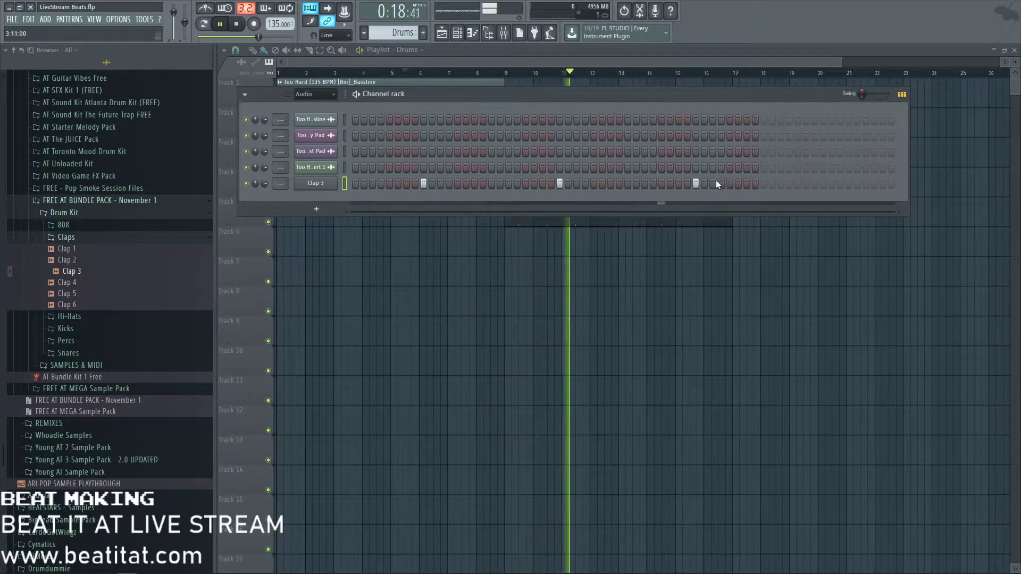
left_click(833, 185)
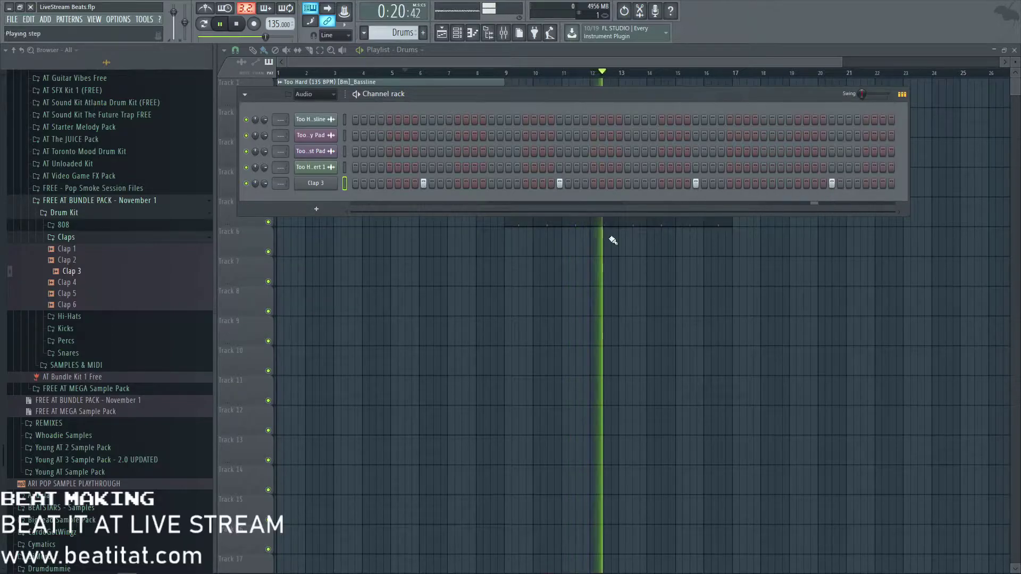
- Add Hi-Hat 2 to the Drums pattern with hits on every second step plus steps 6 and 38
left_click(69, 318)
left_click(85, 362)
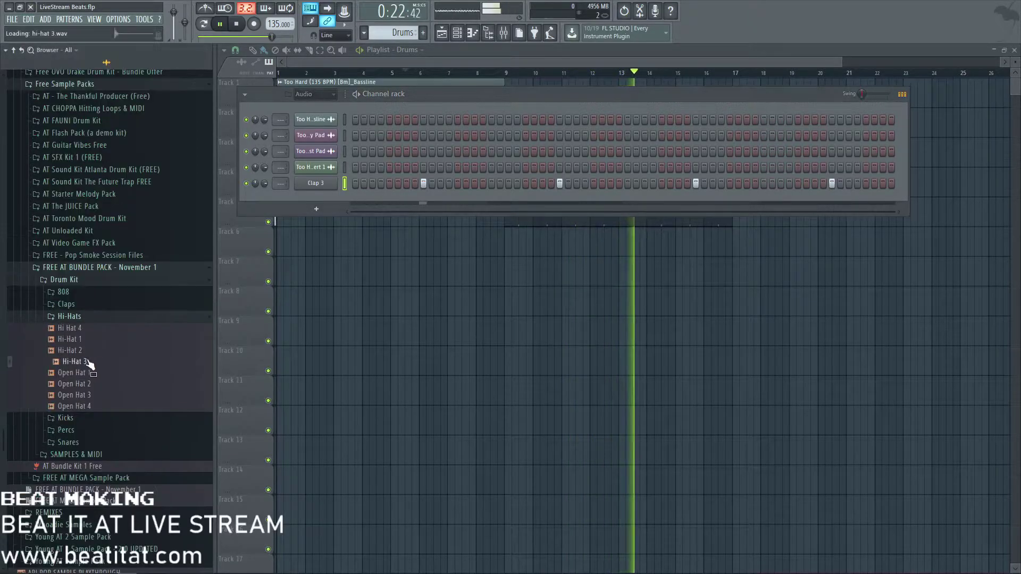
left_click_drag(72, 350, 319, 199)
right_click(329, 201)
left_click(433, 234)
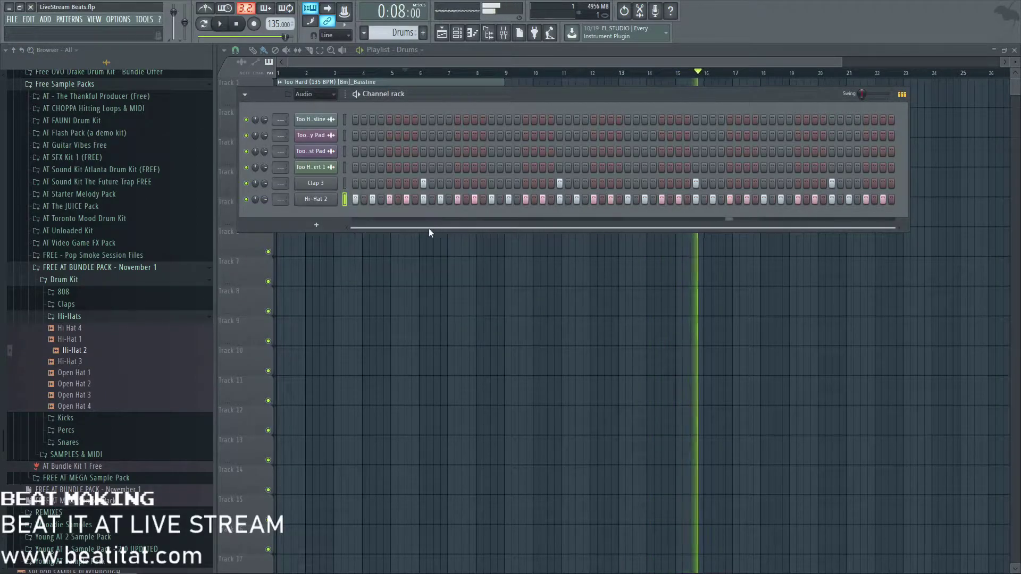
left_click(398, 202)
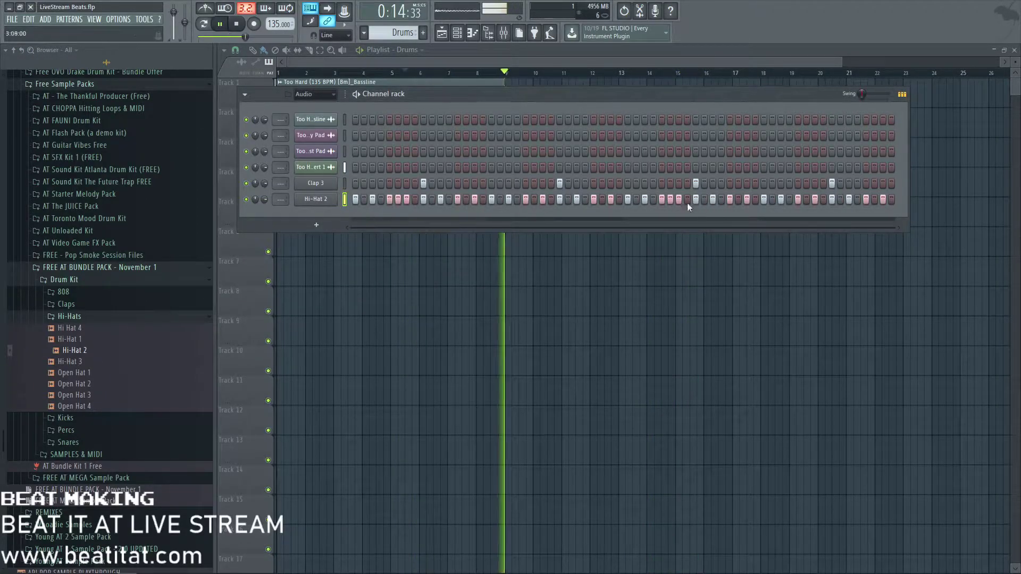
- In the Hi-Hat 2 piano roll, add an extra C5 hit and pitched G4, F#4, F4 and A4 notes in bar 2
right_click(316, 199)
left_click(352, 197)
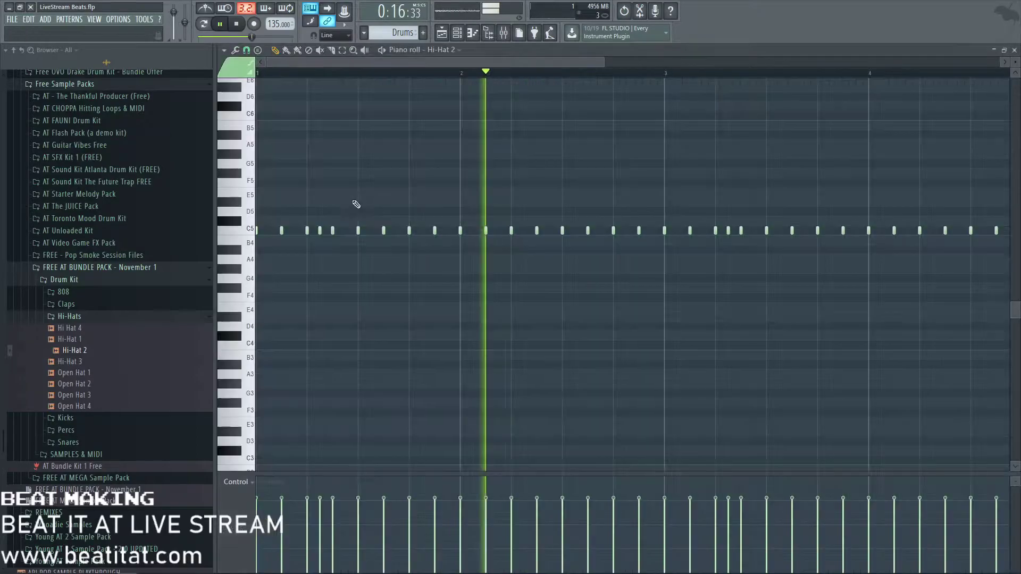
left_click(525, 231)
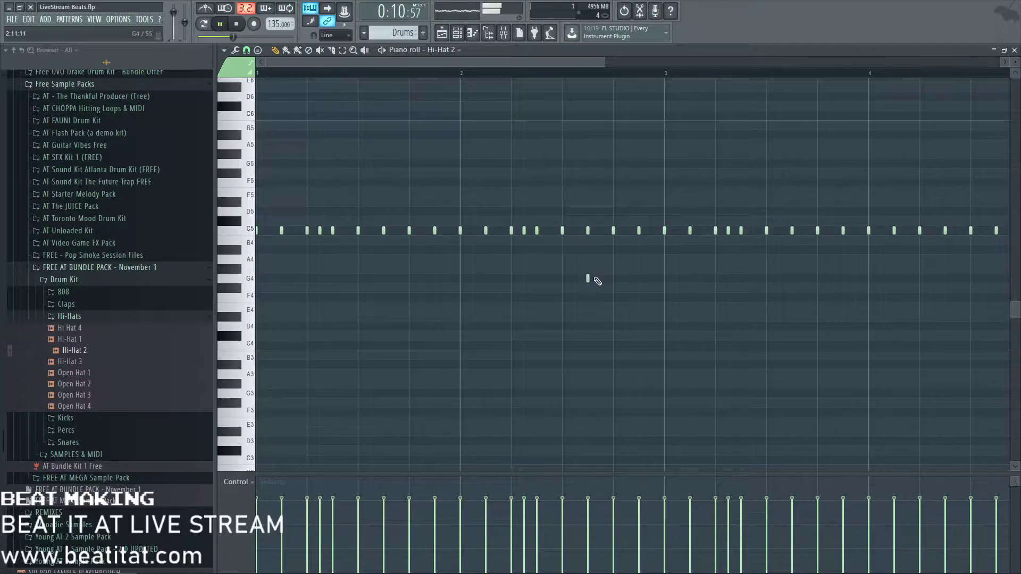
scroll(610, 314, "up", 2)
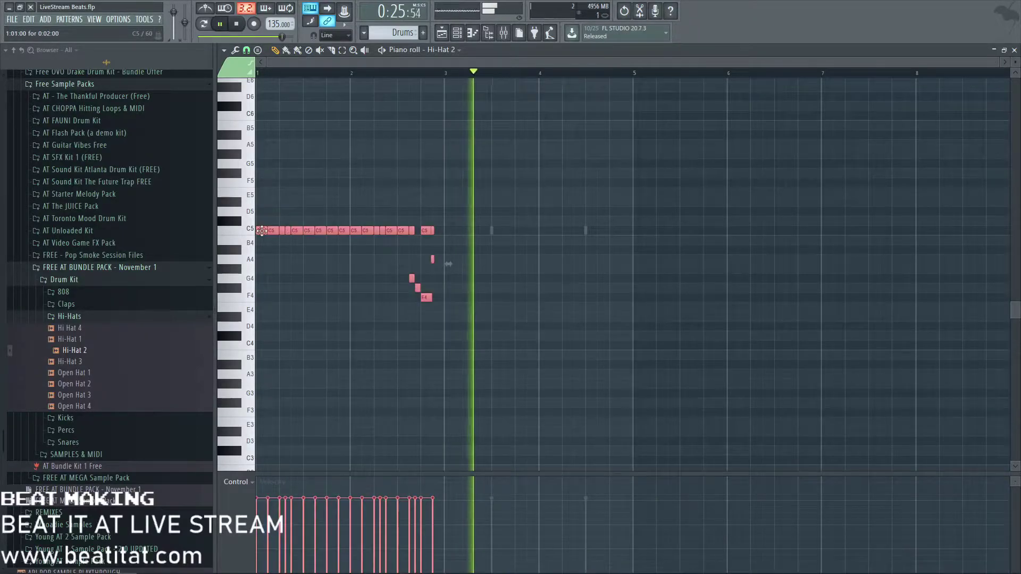
- Duplicate the two-bar hi-hat pattern into bars 3 and 4 and deselect the notes
left_click_drag(260, 262, 452, 266)
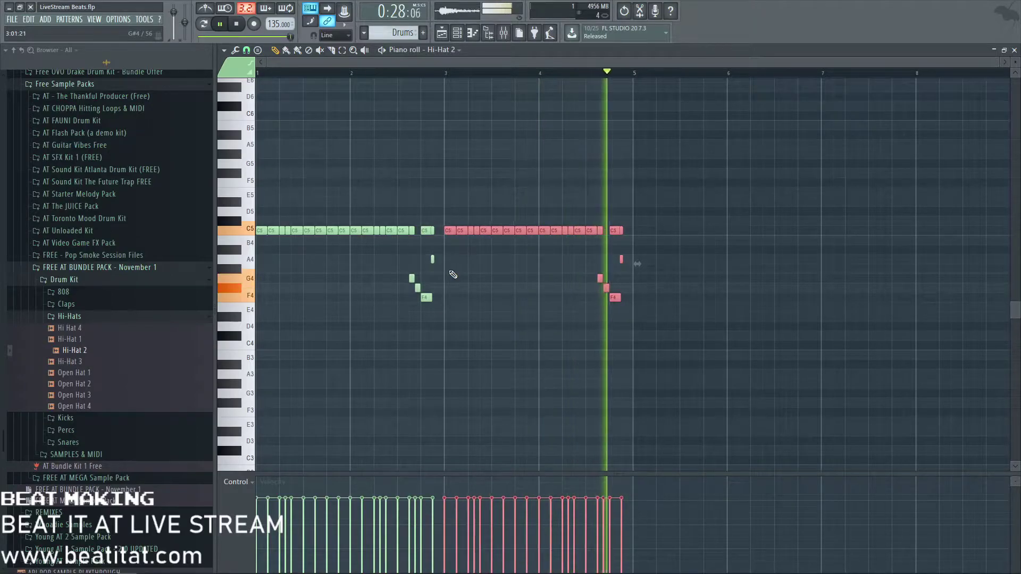
scroll(569, 330, "up", 4)
key("ctrl+d")
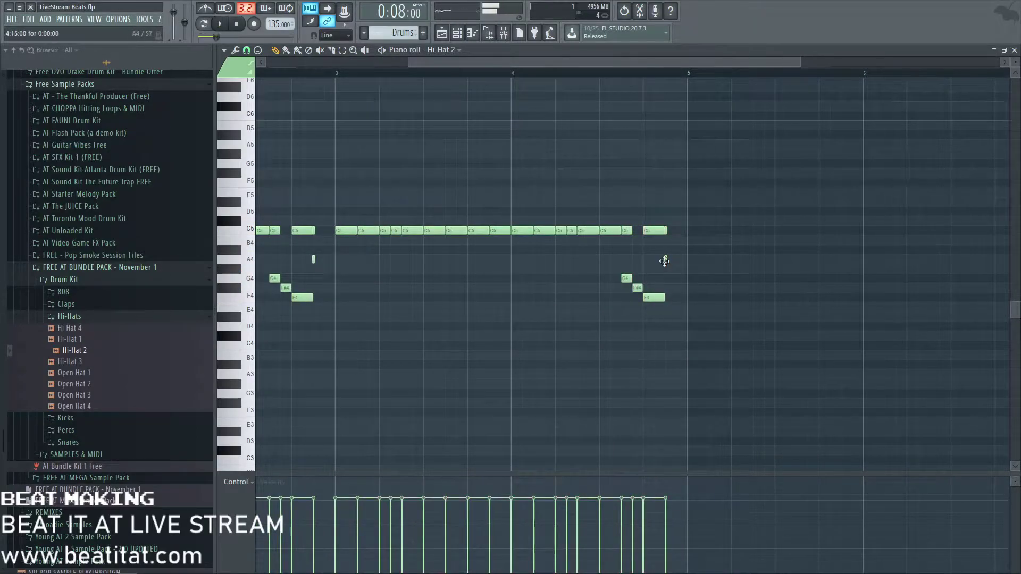
- Clear the C5 hi-hat notes from the last beat of bar 4, including two short trial hits
right_click(653, 232)
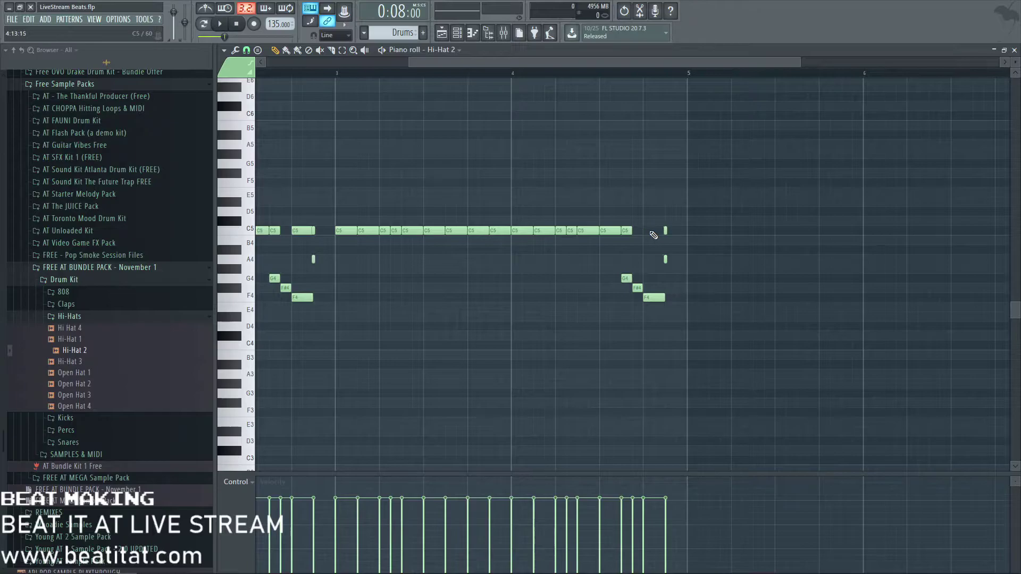
left_click(647, 232)
left_click(652, 231)
scroll(649, 237, "up", 4, "ctrl")
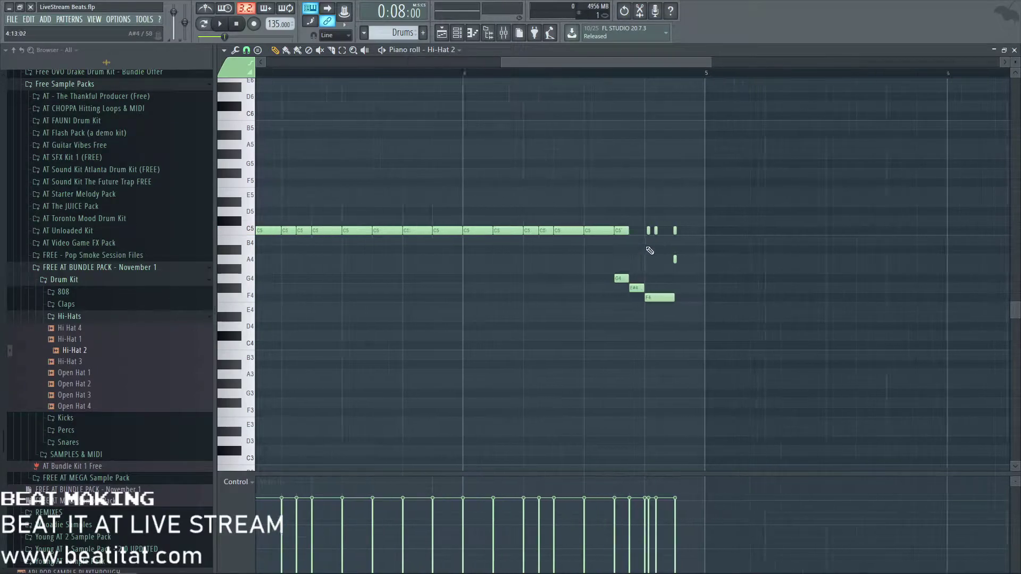
scroll(651, 239, "up", 2)
right_click(686, 286)
right_click(660, 286)
right_click(651, 286)
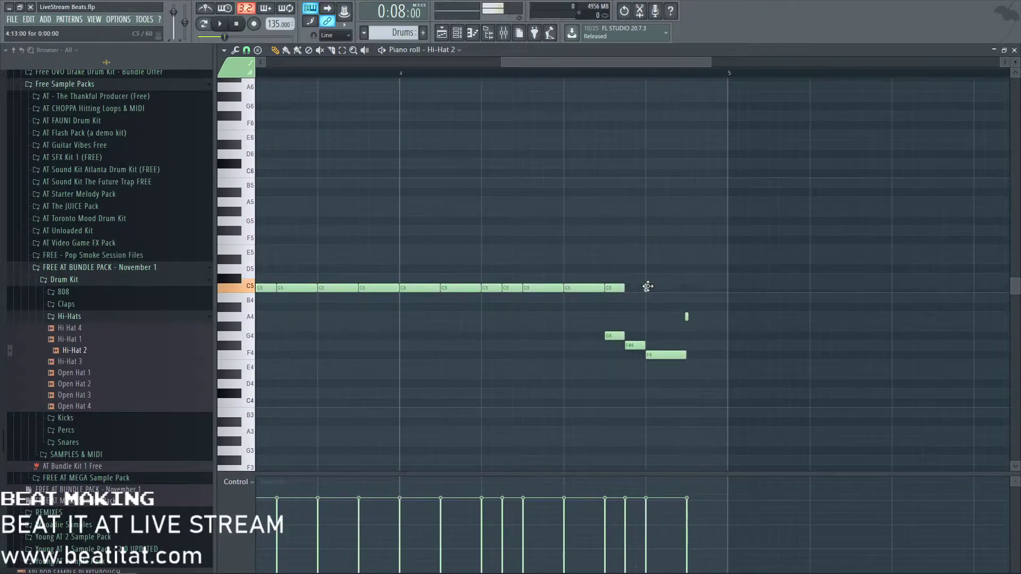
- Draw four evenly spaced C5 hi-hat hits in the last beat of bar 4, play them back and return to the playlist
left_click_drag(649, 288, 653, 288)
left_click(671, 289)
left_click(716, 289)
key("space")
scroll(686, 329, "down", 5)
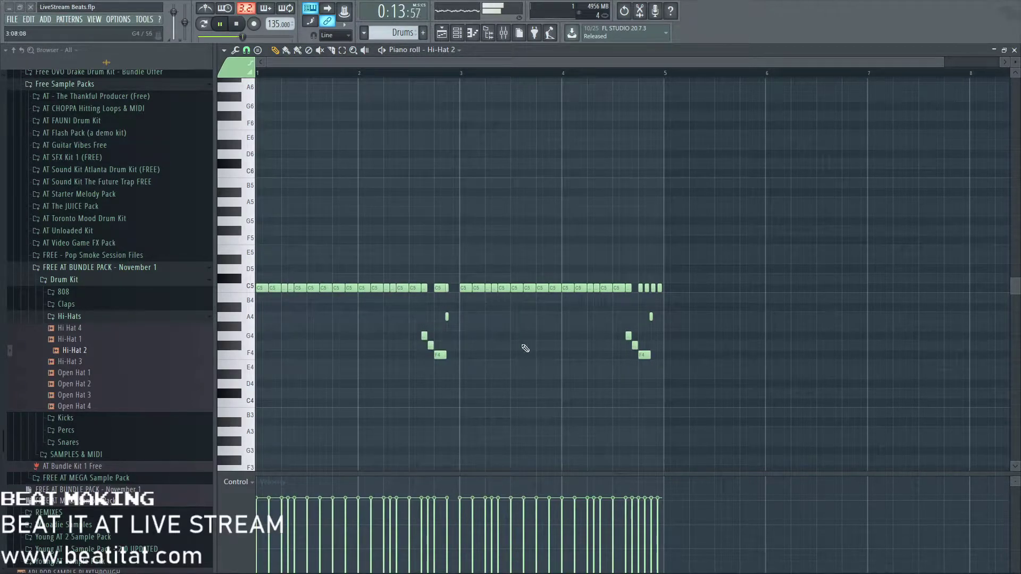
key("Escape")
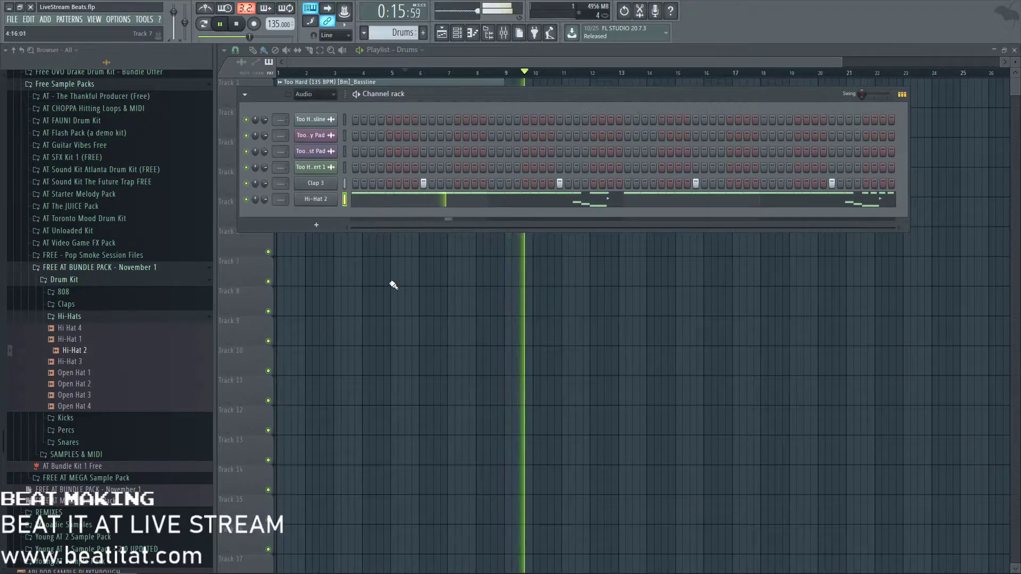
key("Escape")
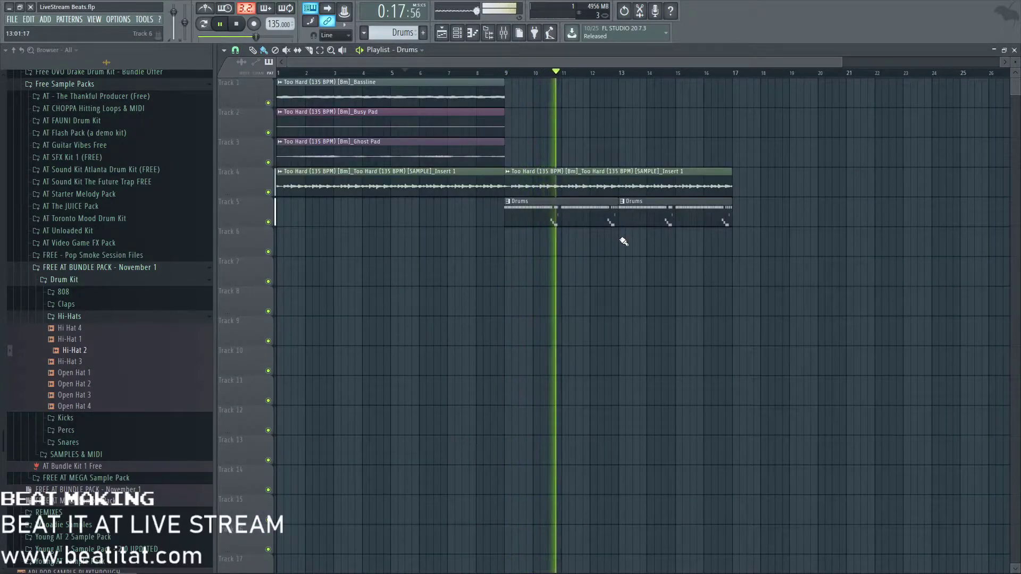
left_click_drag(565, 201, 679, 225)
left_click(597, 257)
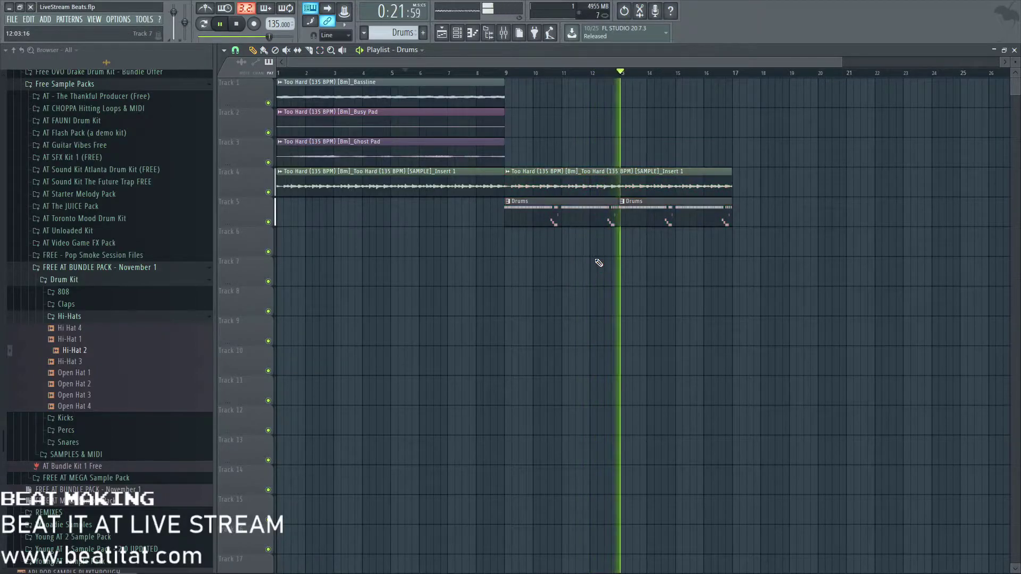
double_click(577, 212)
key("Escape")
key("Escape")
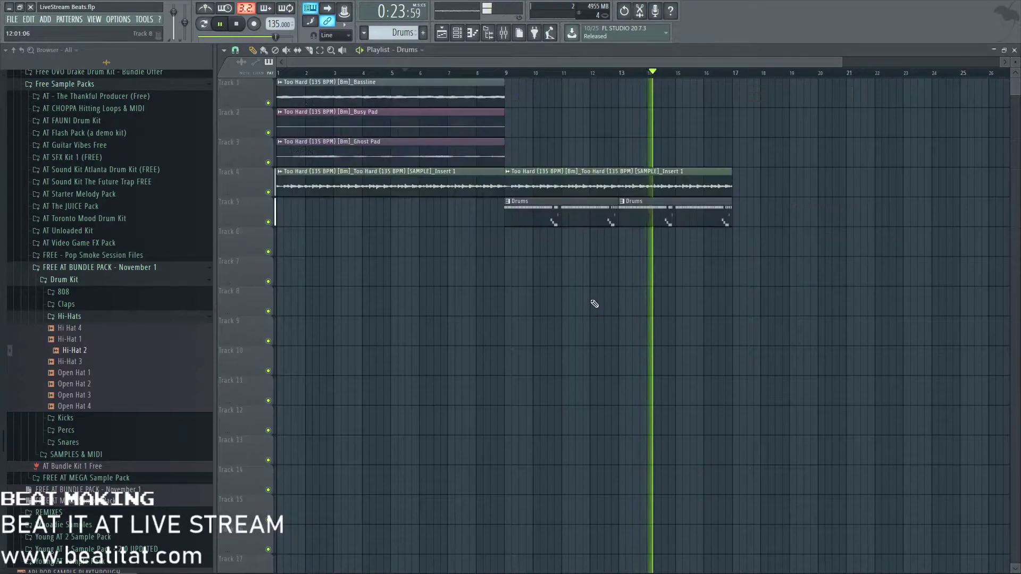
- In the Drums #2 pattern, add the drum kit's 808 3 sample as a new channel and open its settings
double_click(544, 207)
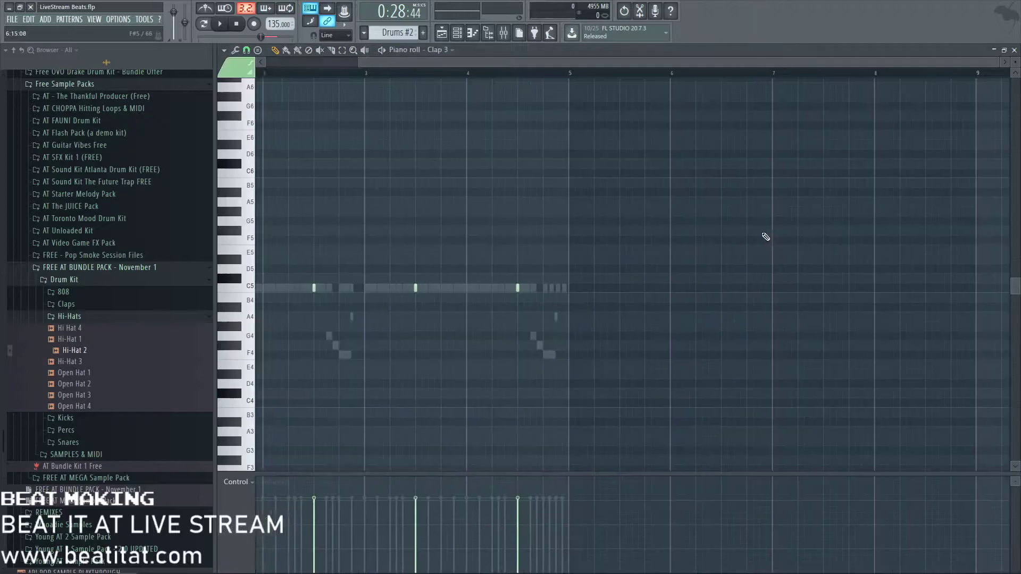
left_click(59, 293)
key("Escape")
left_click(92, 326)
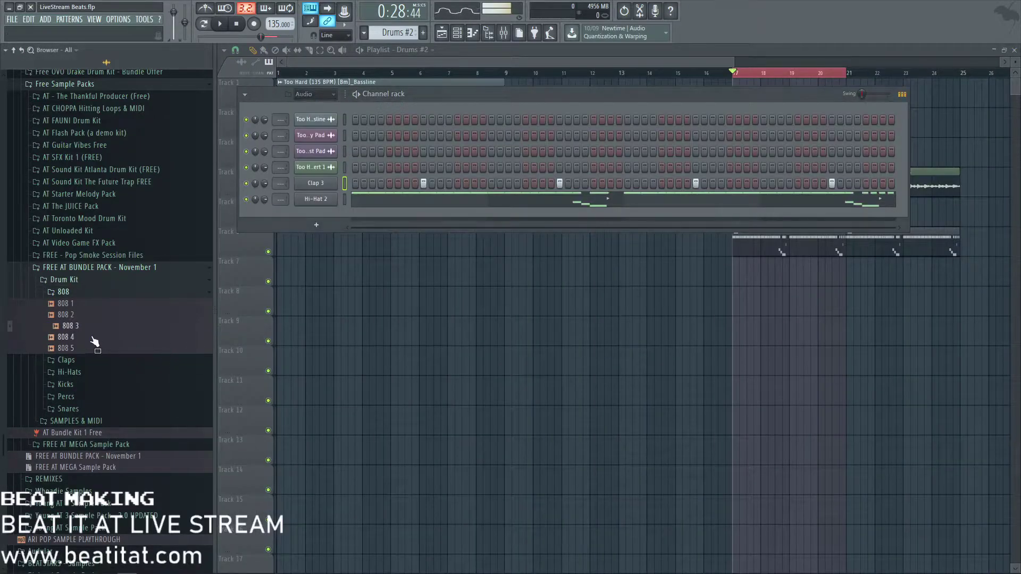
left_click_drag(102, 328, 320, 210)
left_click(321, 216)
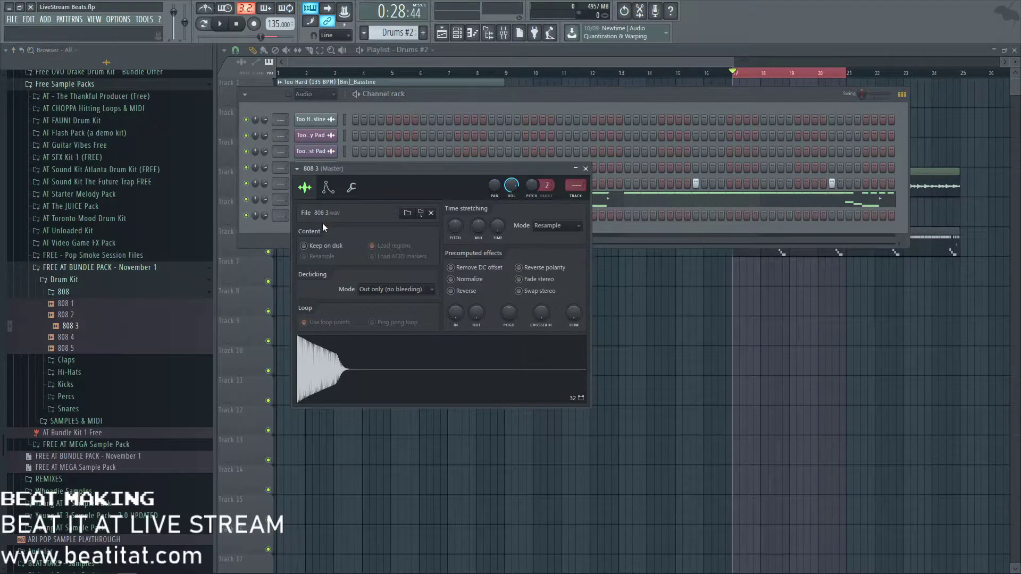
- Preview the other 808 samples and shape 808 3's volume envelope with a raised hold time
left_click(97, 315)
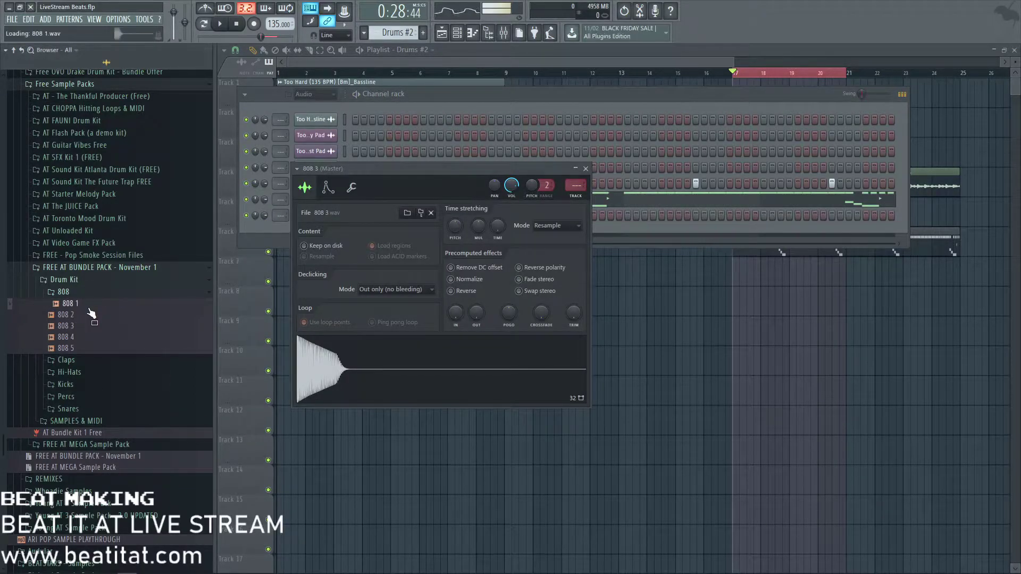
left_click(94, 349)
left_click(98, 338)
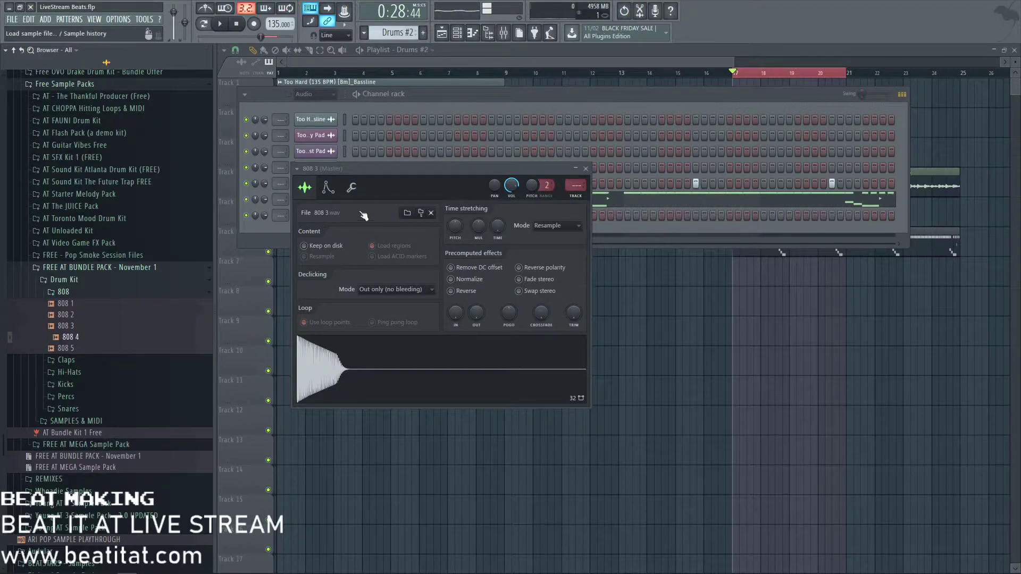
left_click(328, 187)
left_click_drag(330, 289, 346, 239)
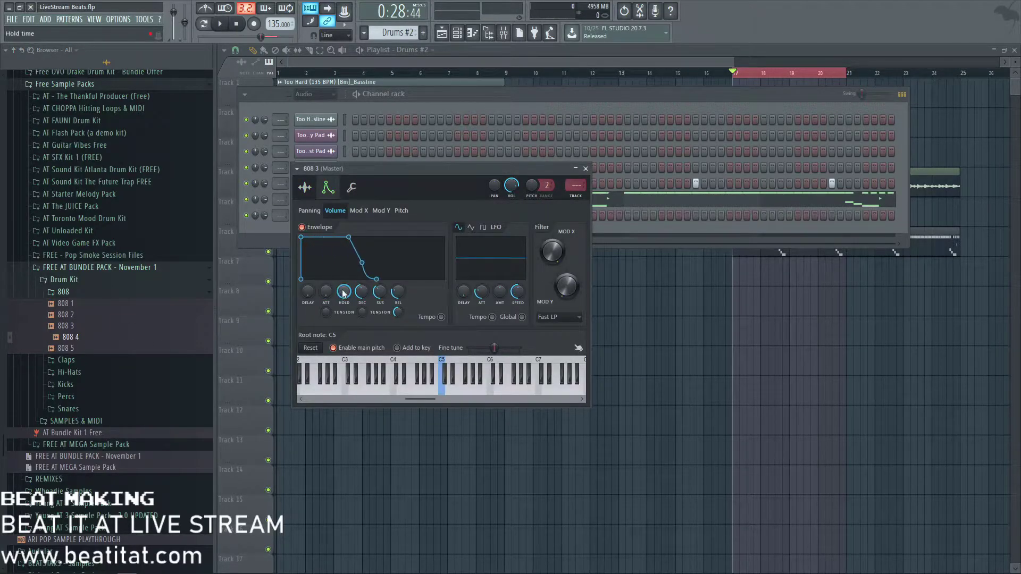
left_click_drag(381, 290, 398, 330)
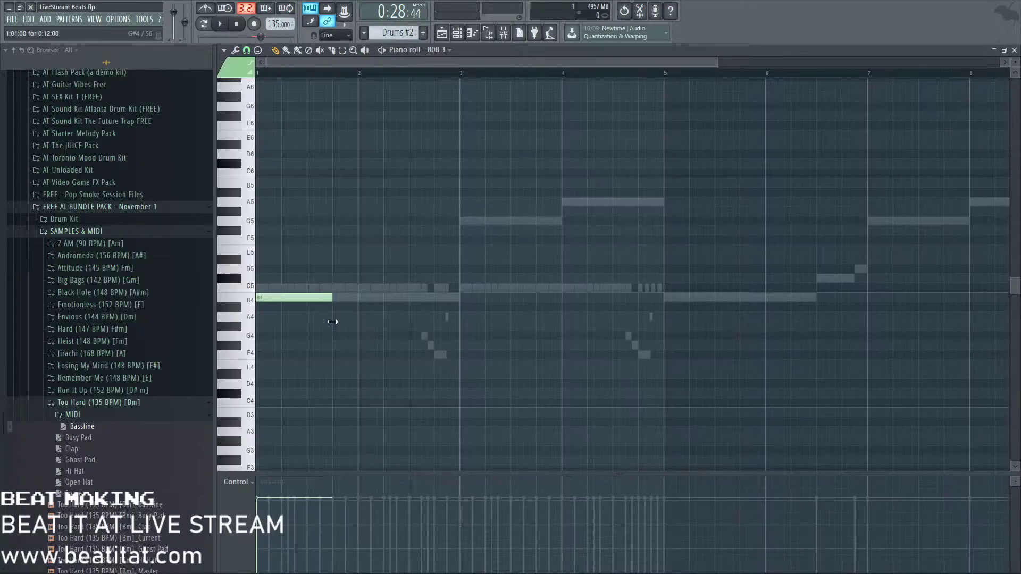
- During playback, draw a B4 note covering the last three beats of bar 2 in the 808 3 piano roll
key("space")
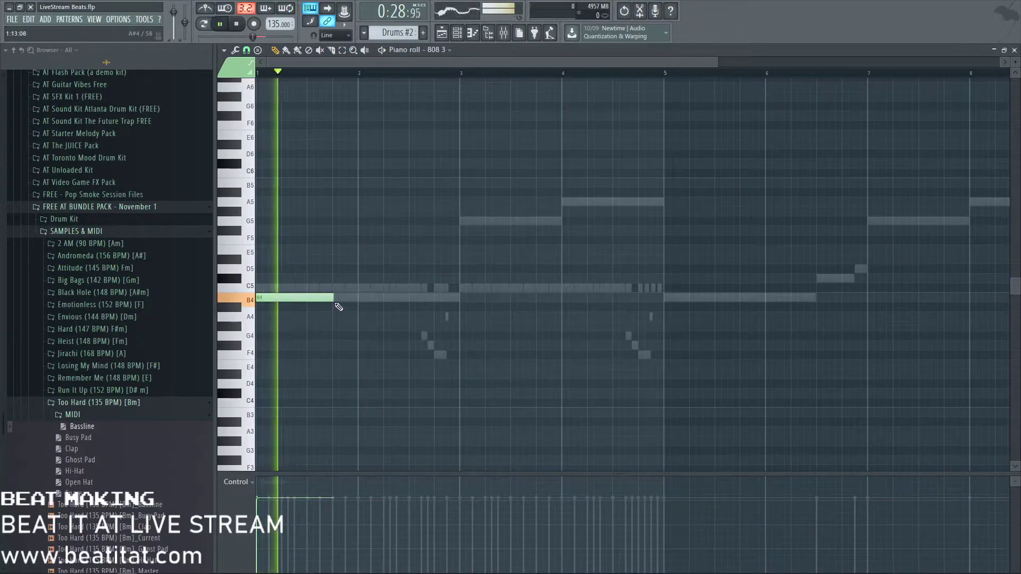
left_click(383, 298)
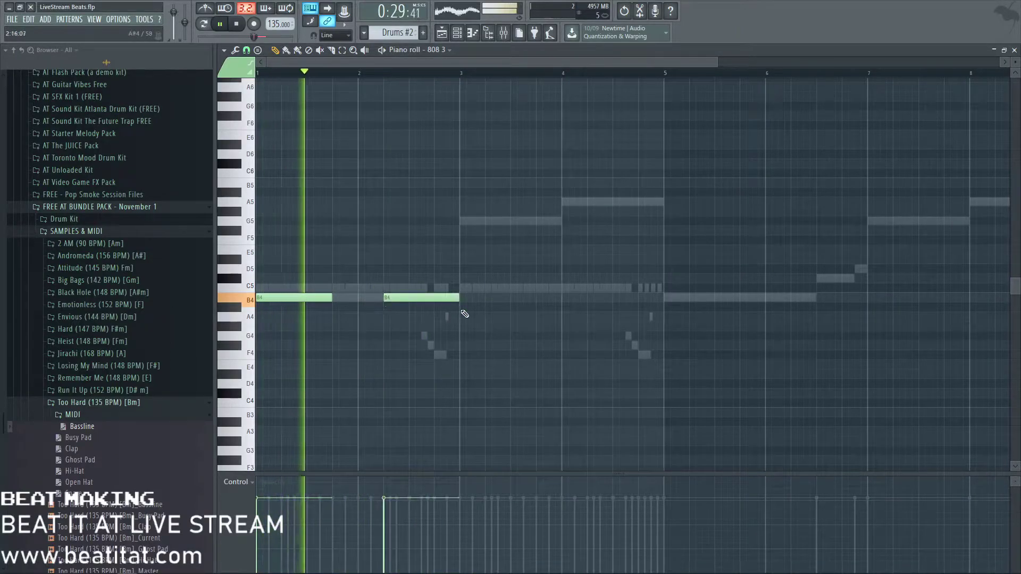
- Try the two 808 notes at higher and lower pitches during playback, then settle back on B4
key("ctrl+Up")
key("Down")
key("Down")
key("Down")
key("Down")
key("Down")
key("Down")
key("Down")
key("Down")
key("Down")
key("Down")
key("Down")
key("Down")
key("Down")
key("Down")
key("Down")
key("Down")
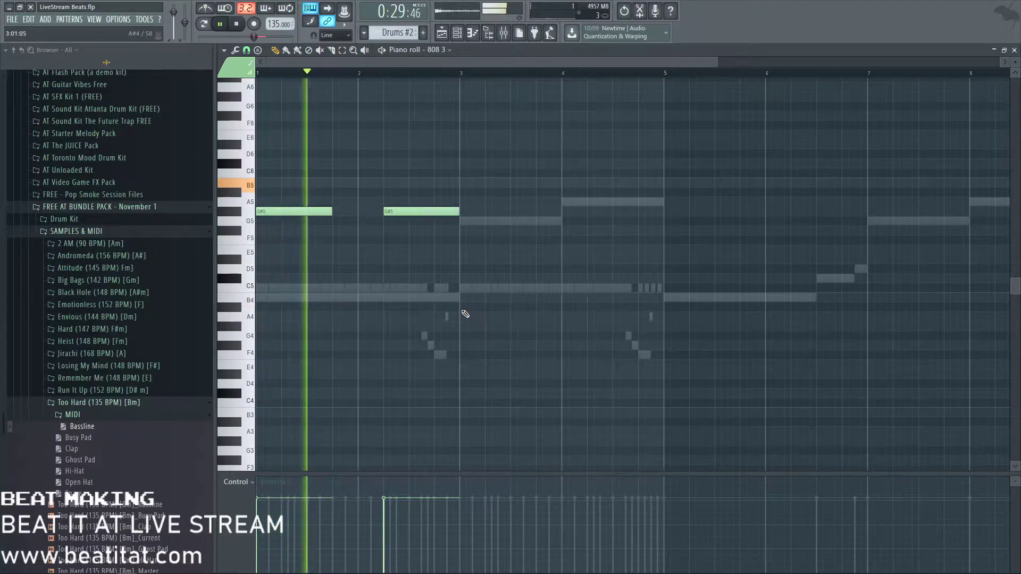
key("ctrl+Up")
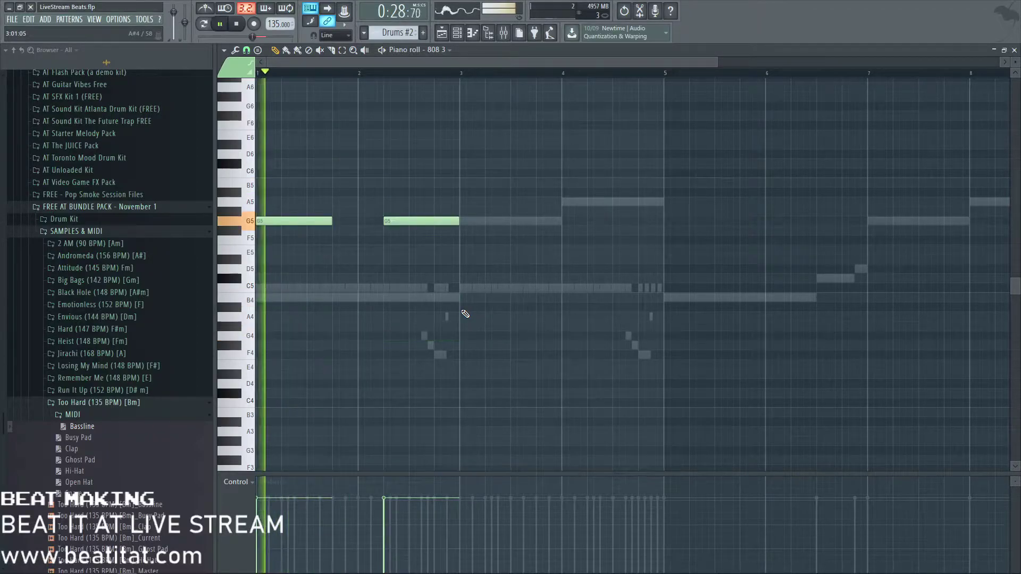
key("Up")
key("Up")
key("ctrl+Down")
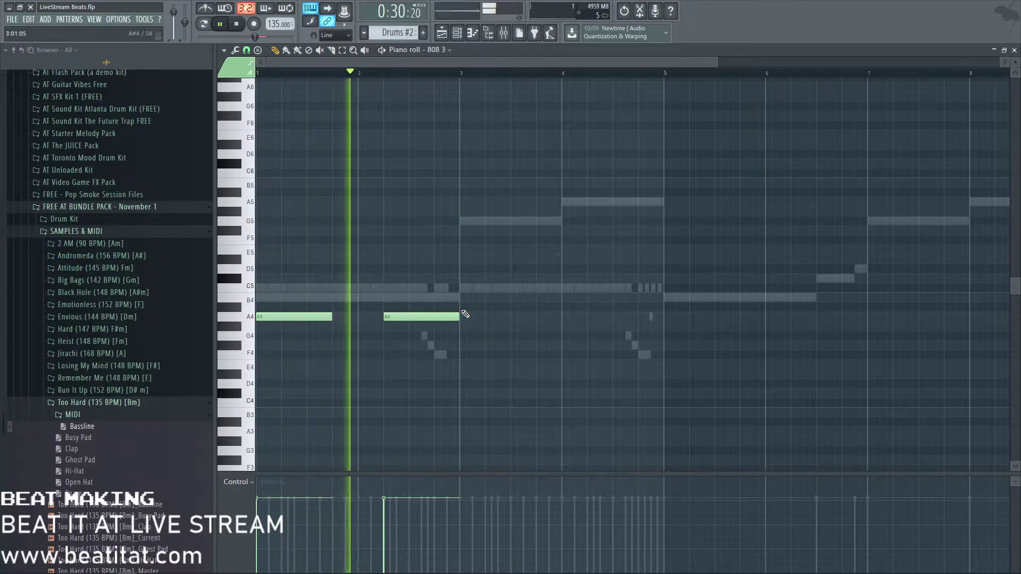
key("Up")
key("Up")
key("space")
key("space")
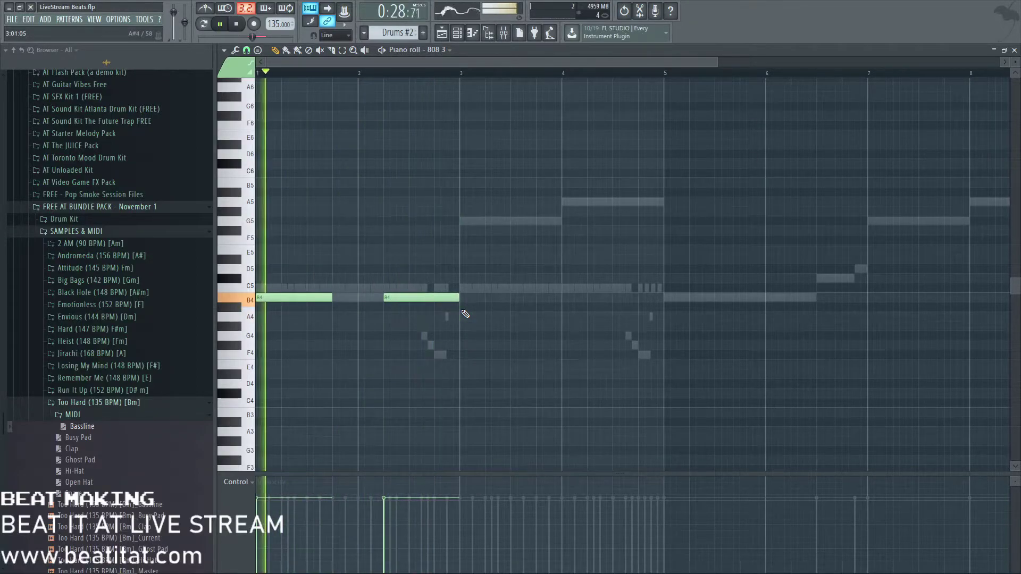
- Replace the 808 3 channel's sample with 808 4 from the drum kit and reopen its piano roll during playback
key("Escape")
key("space")
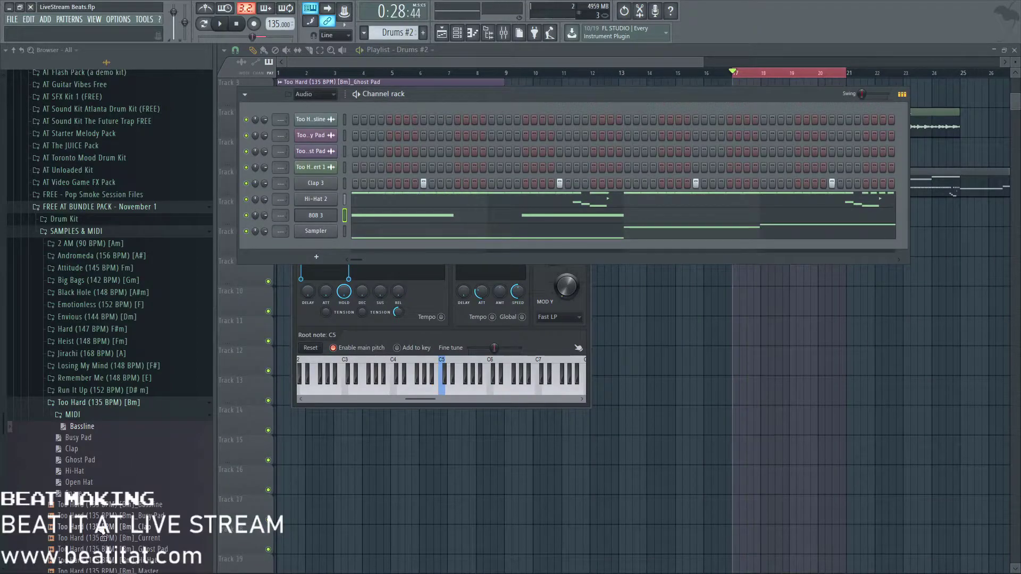
scroll(93, 188, "up", 3)
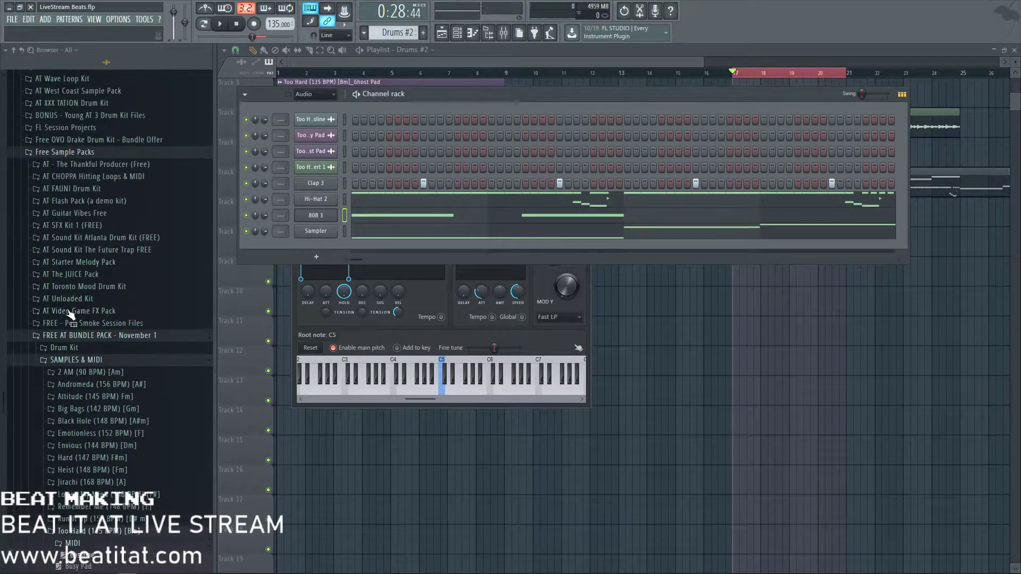
left_click(74, 355)
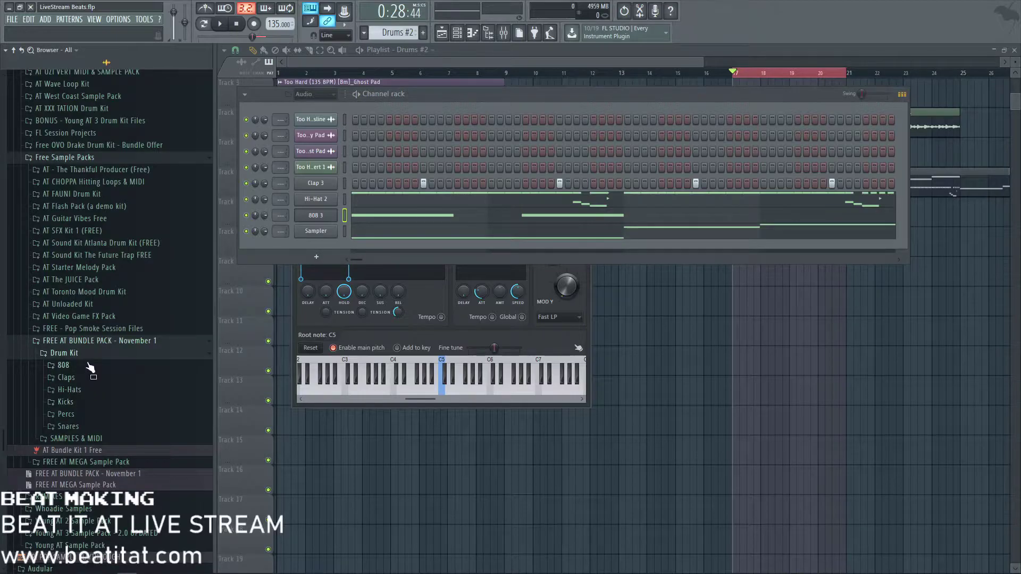
left_click(89, 366)
left_click(83, 412)
left_click_drag(252, 266, 295, 212)
key("space")
left_click(420, 226)
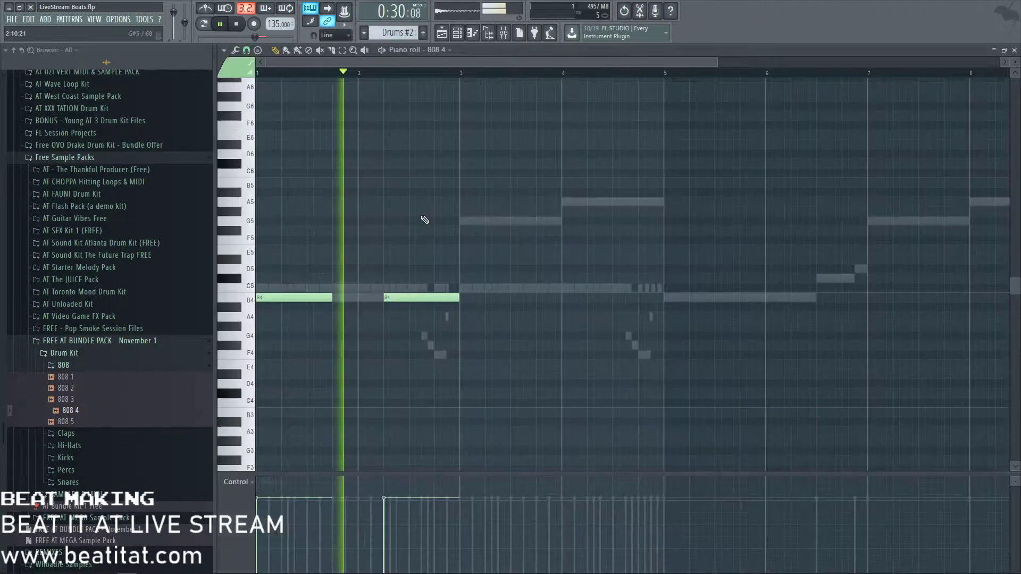
- Complete the four-bar 808 line with B4, G5 and A5 notes following the bassline, and extend them all to legato
key("space")
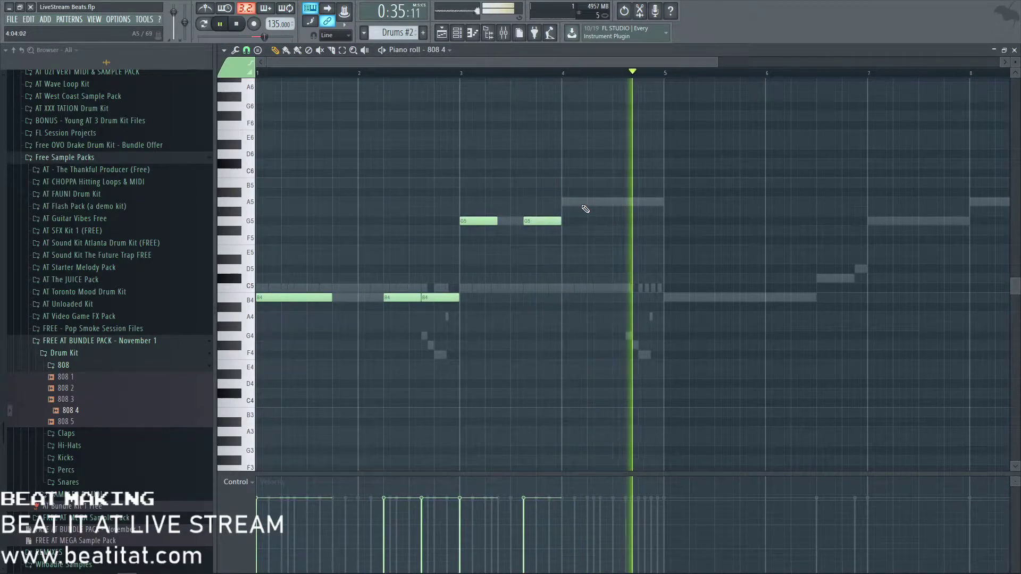
left_click(589, 203)
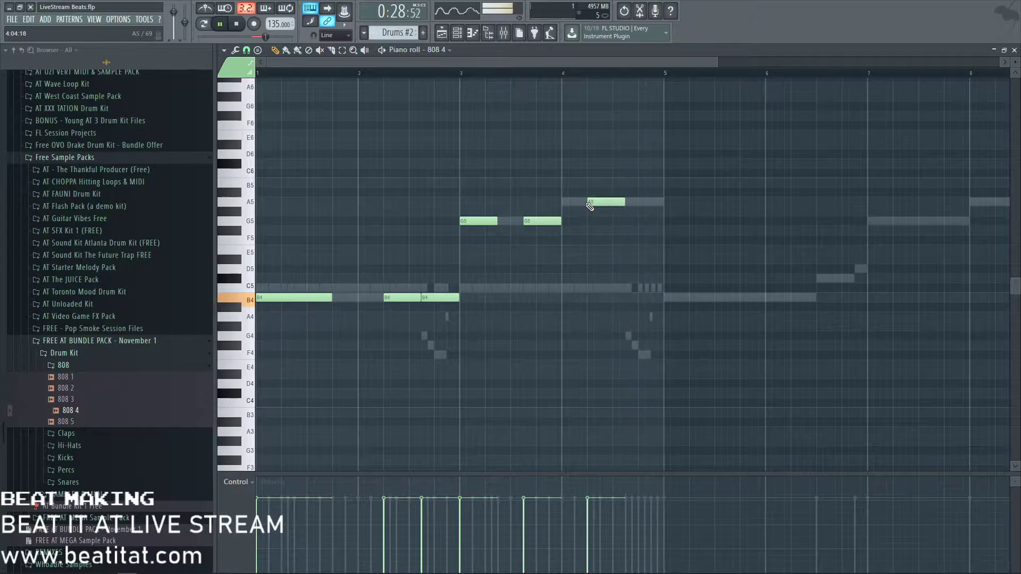
left_click(629, 202)
key("ctrl+a")
key("ctrl+l")
right_click(624, 254)
key("Escape")
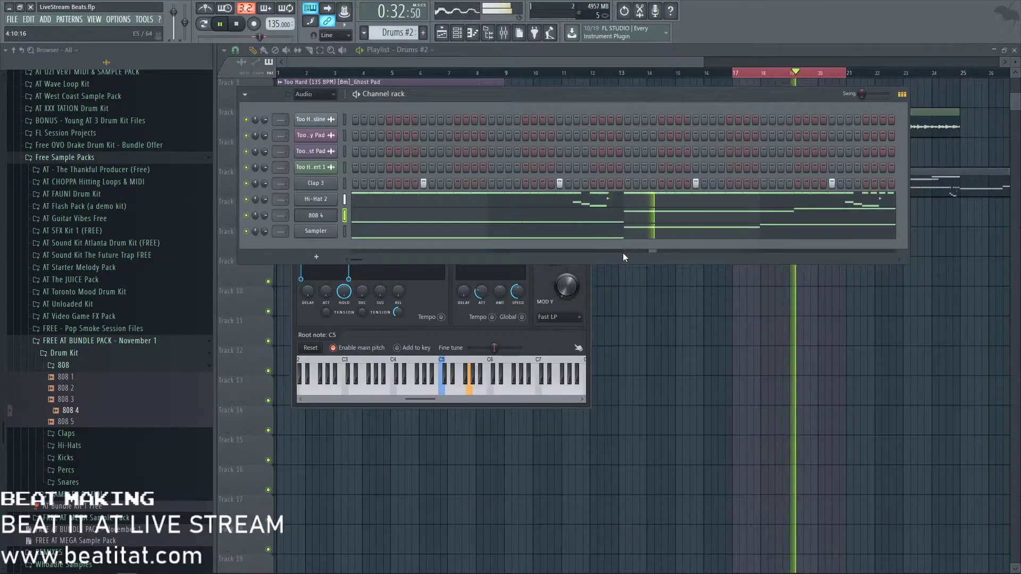
- Check the Sampler channel's bassline notes, then set the Drums #3 808 4 piano roll's scale highlighting root to B
left_click(626, 233)
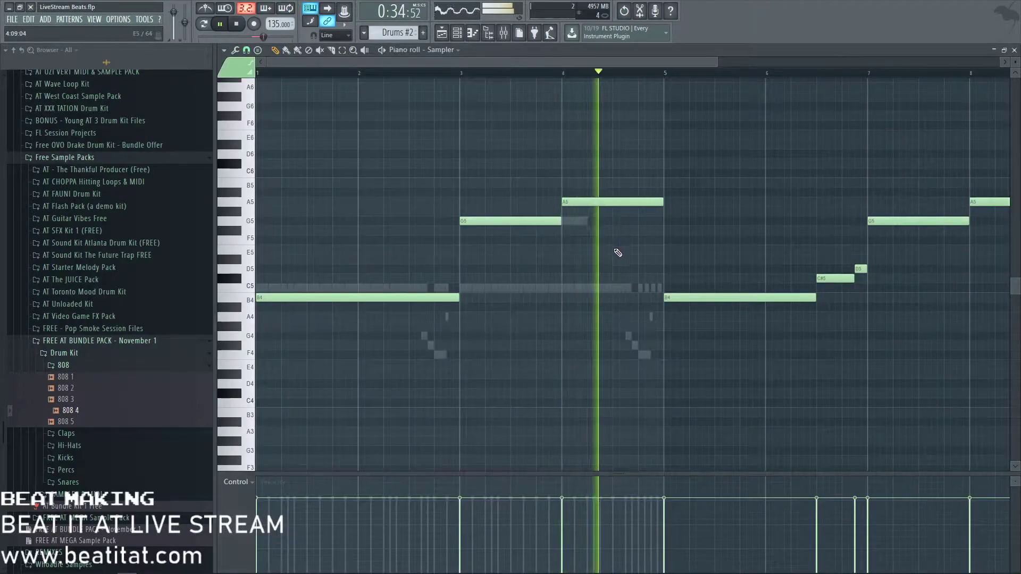
key("Escape")
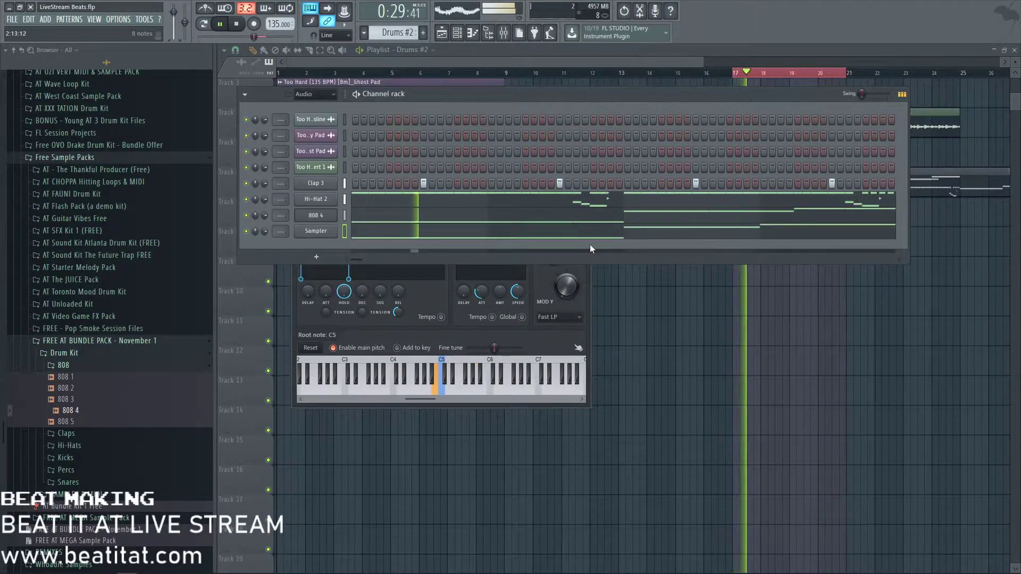
left_click(612, 218)
key("space")
left_click(223, 50)
mouse_move(258, 112)
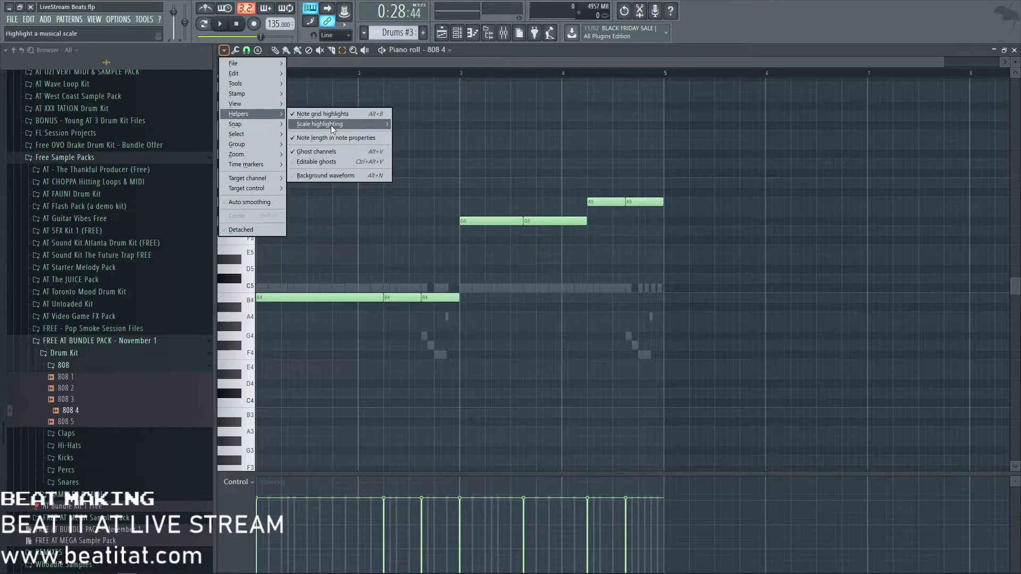
mouse_move(331, 124)
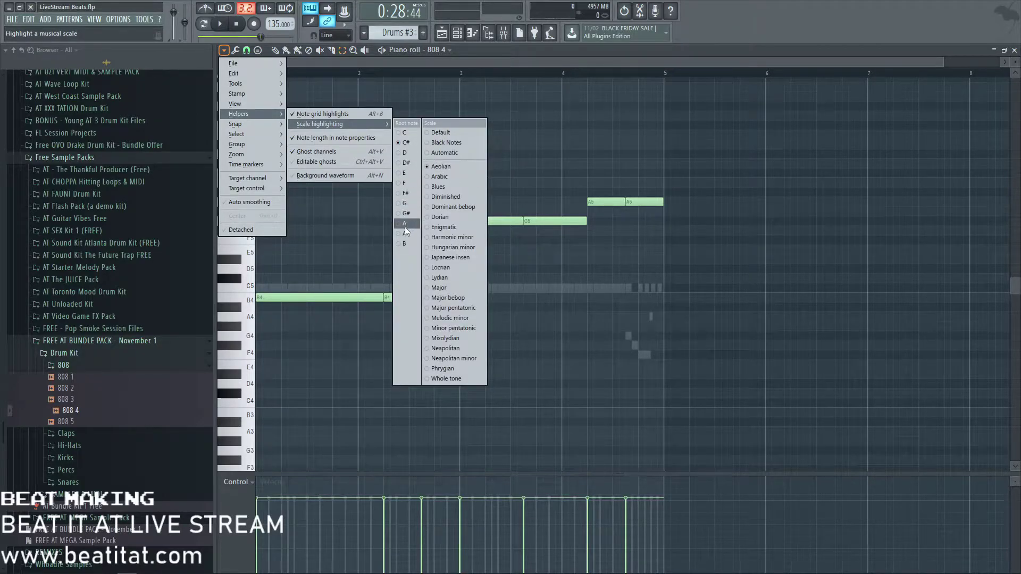
left_click(403, 244)
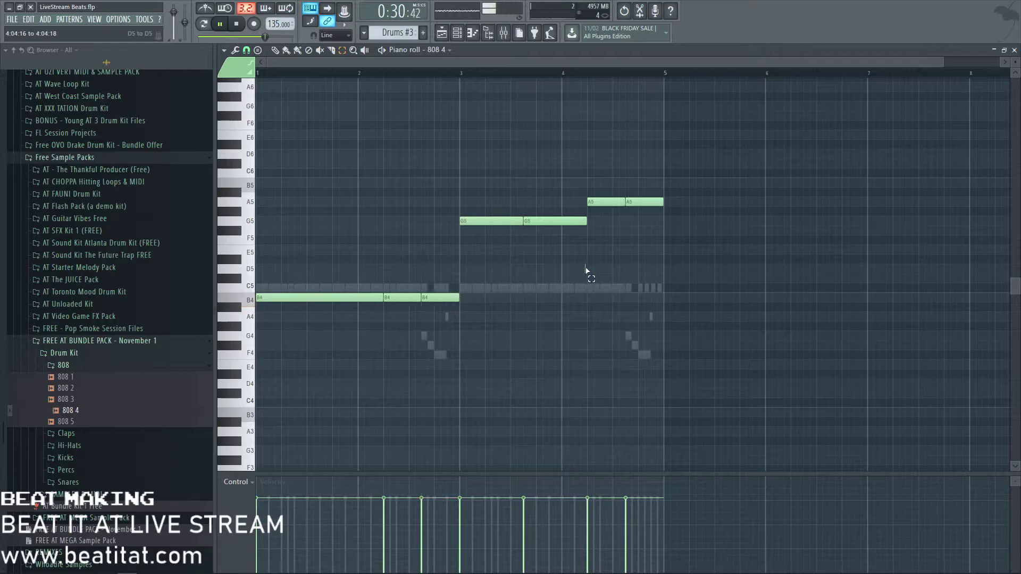
- In the Drums #3 808 line, lower the second G5 note to F#5 and split the final A5 into two shorter hits
left_click_drag(585, 271, 560, 183)
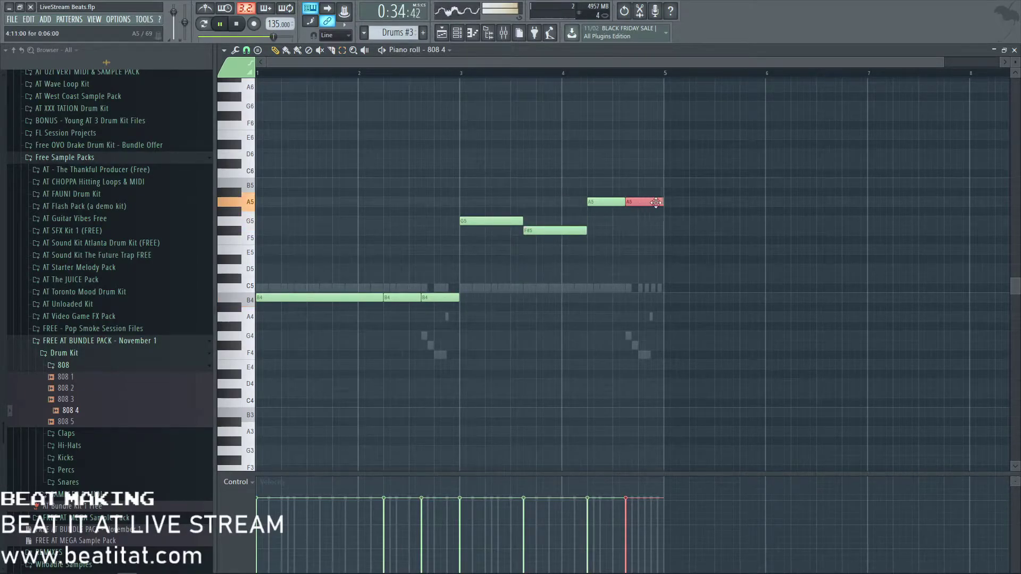
left_click_drag(650, 207, 644, 208)
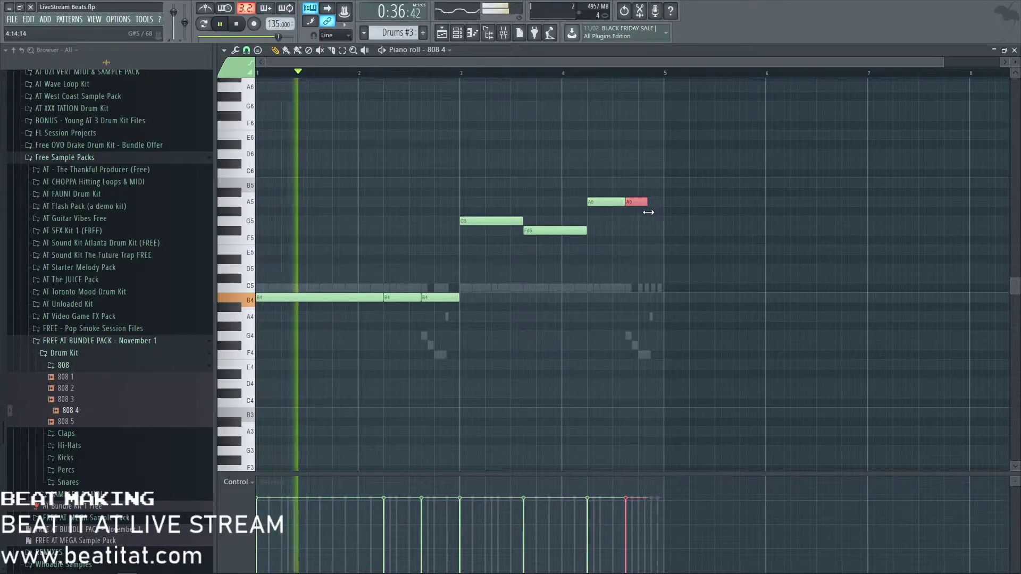
left_click(641, 211)
left_click_drag(638, 203, 660, 201)
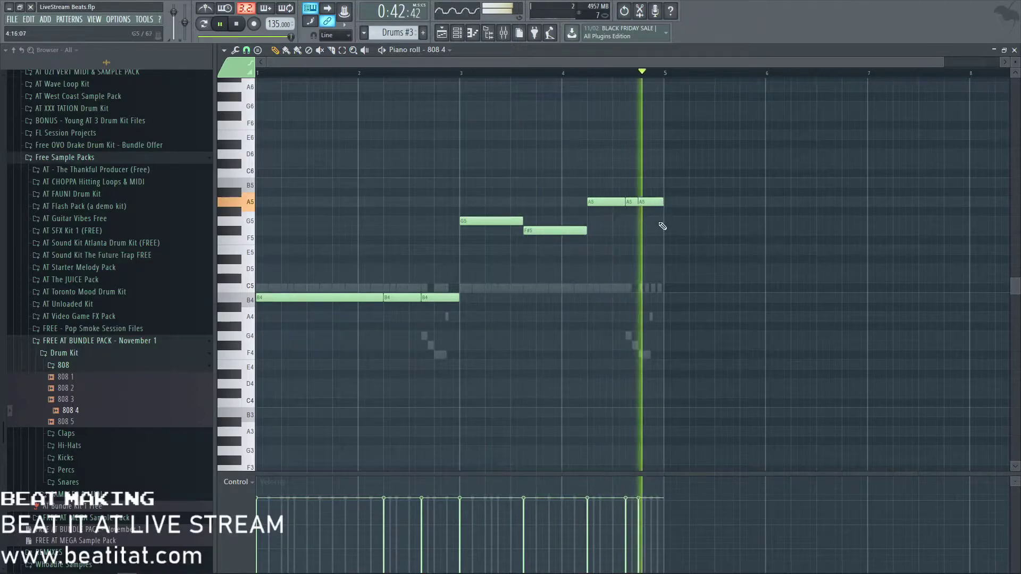
- Add the Wood Perc sample to Drums #2 with two hits on the last beat of bars 1 and 3
scroll(598, 339, "down", 1)
key("F7")
key("F5")
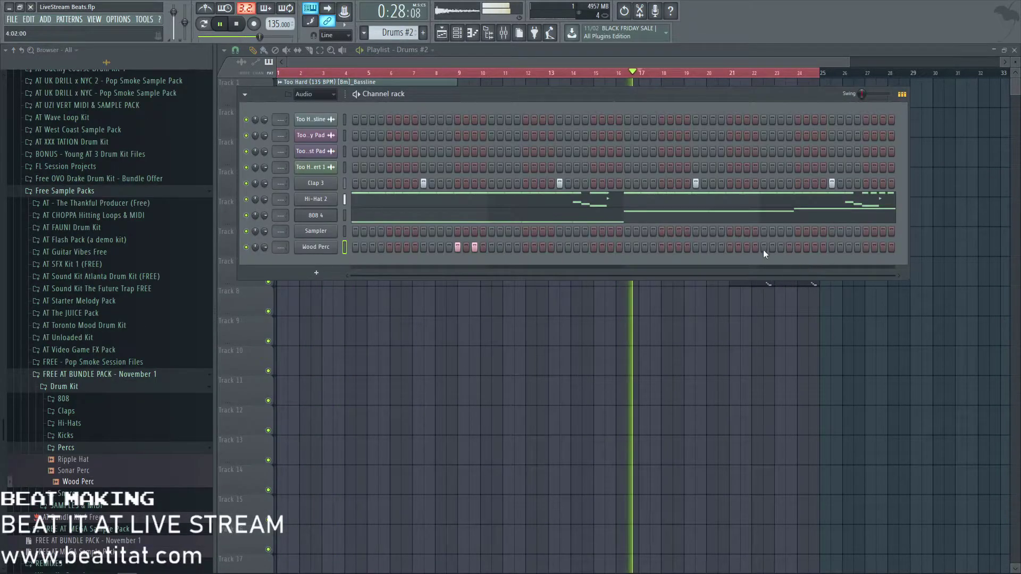
left_click(729, 248)
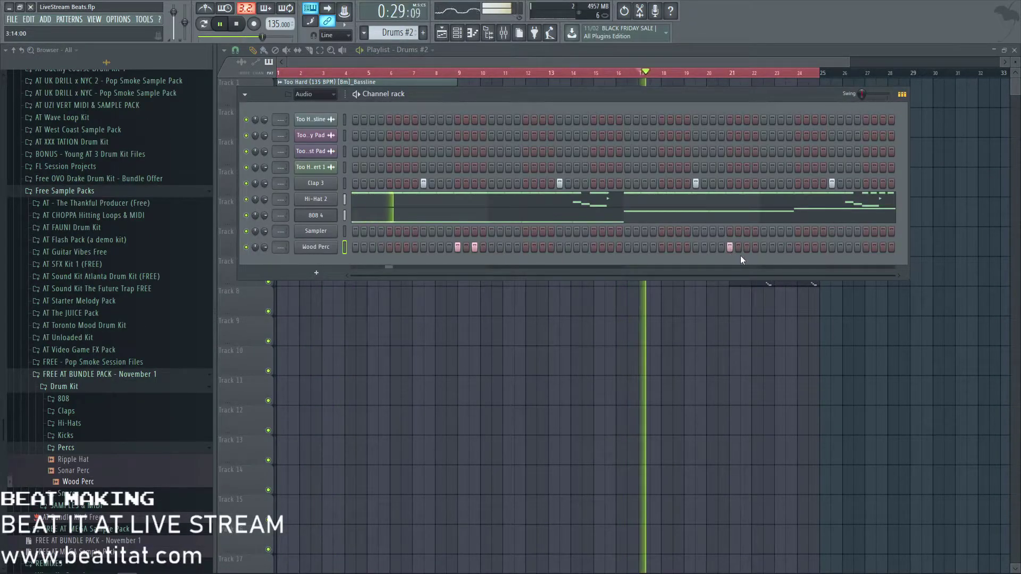
left_click(747, 248)
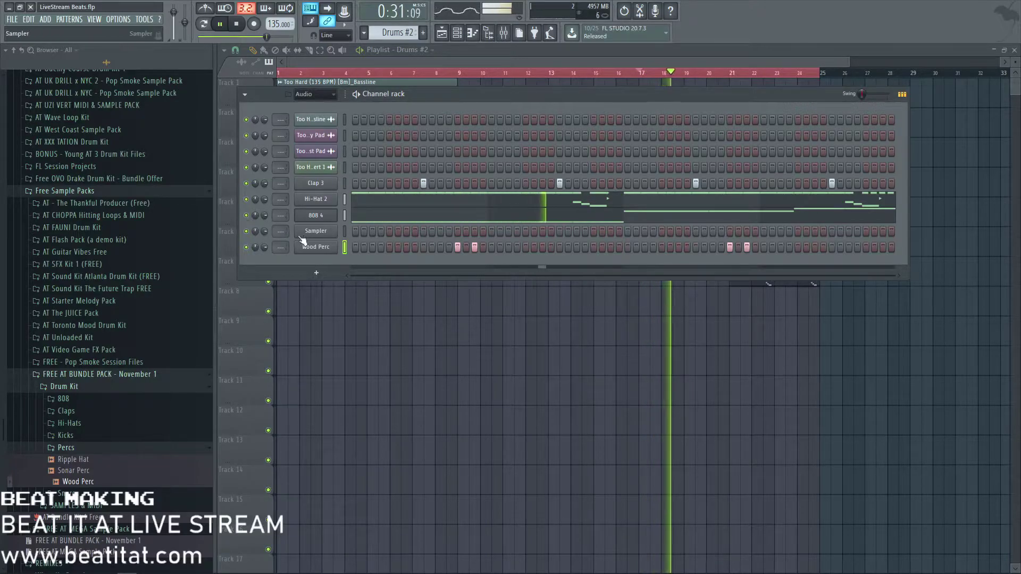
- Delete the unused Sampler channel from the channel rack and confirm the deletion
left_click(344, 184)
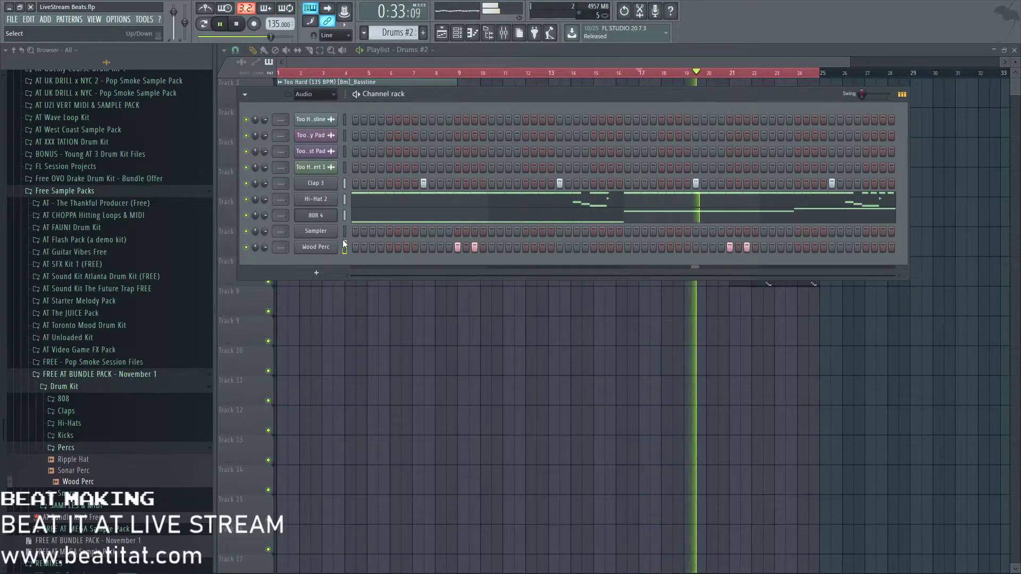
left_click(308, 231)
right_click(306, 231)
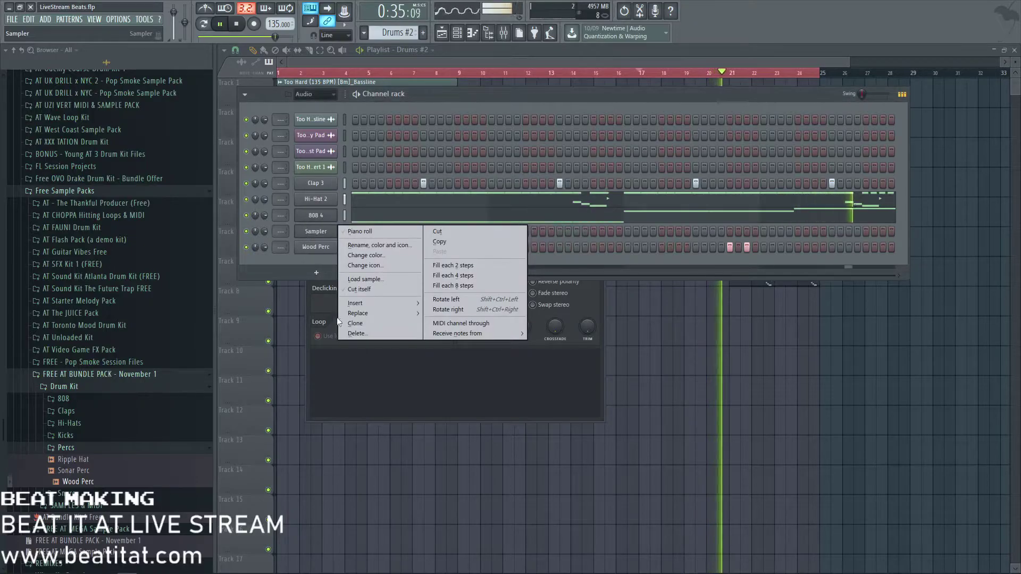
left_click(400, 333)
left_click(553, 319)
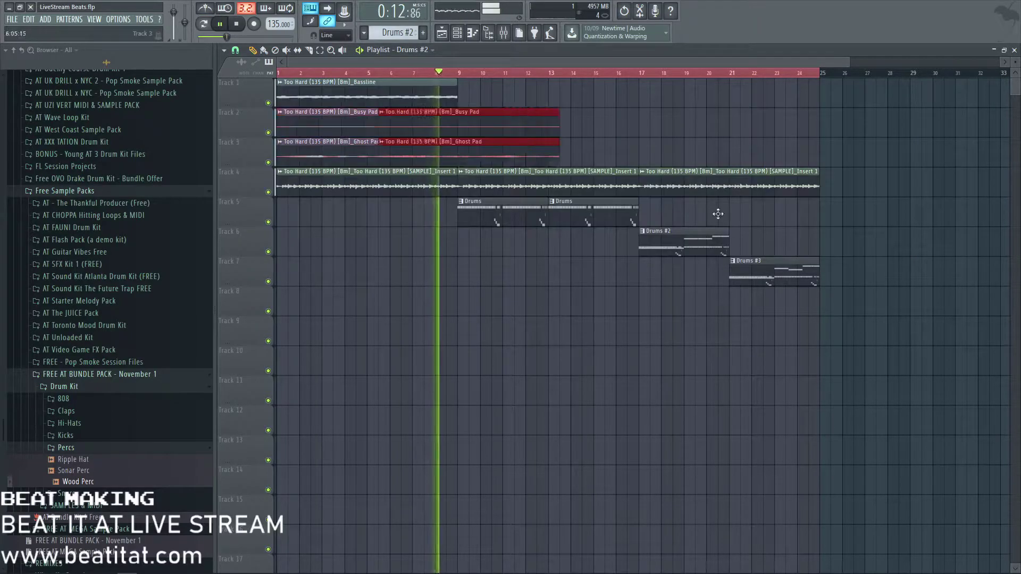
- Place copies of the Busy Pad and Ghost Pad clips on tracks 2 and 3, spanning bars 17 to 24
left_click_drag(718, 213, 554, 298)
left_click(554, 316, "ctrl")
scroll(554, 318, "down", 2)
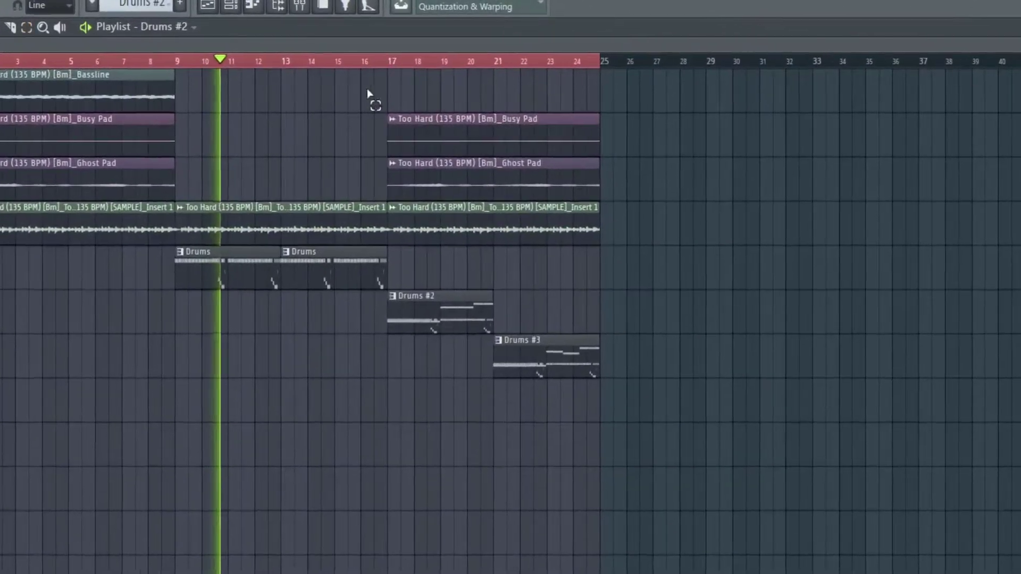
- Duplicate the pad, melody and drum clips from bars 17–24 into bars 25–32 and extend the playlist time selection over the whole arrangement
left_click_drag(526, 108, 637, 326)
left_click_drag(424, 221, 636, 244)
left_click(631, 257, "ctrl")
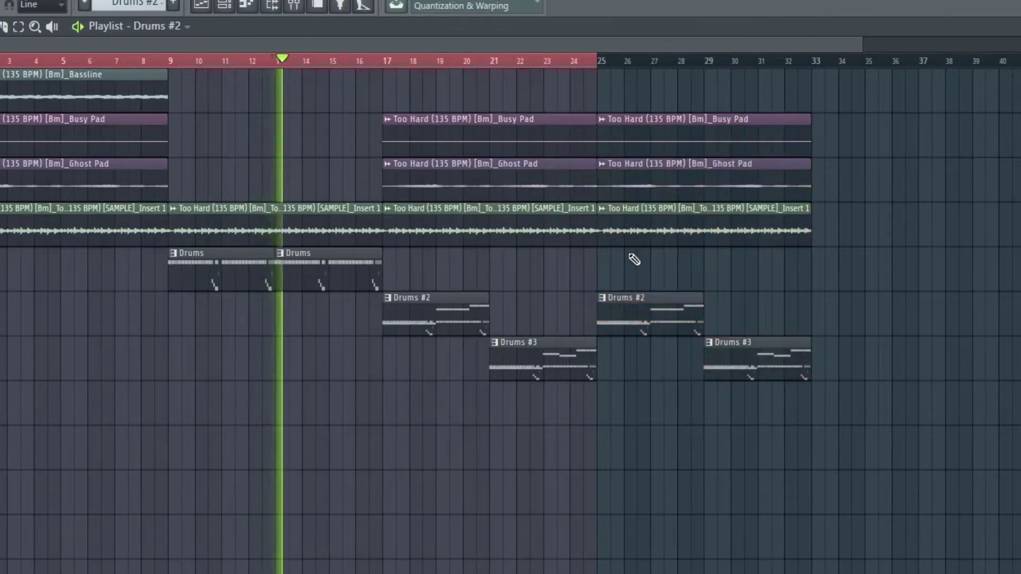
key("ctrl+a")
key("ctrl+Return")
scroll(597, 324, "down", 1)
- Make the second Drums #2 and second Drums #3 clips unique patterns, placed on tracks 8 and 9
left_click(436, 487, "ctrl")
left_click_drag(502, 300, 502, 389)
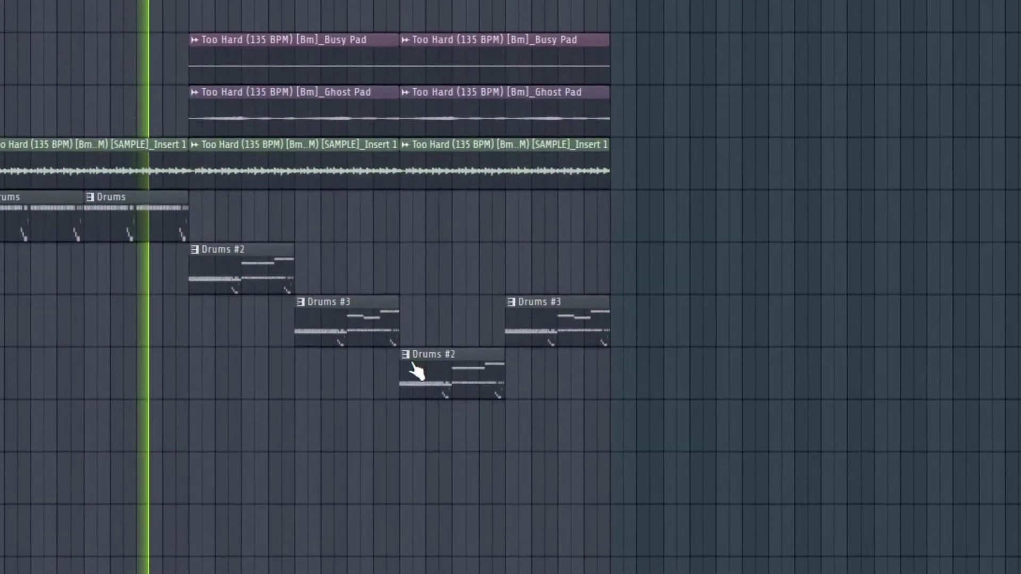
right_click(502, 400)
left_click(522, 487)
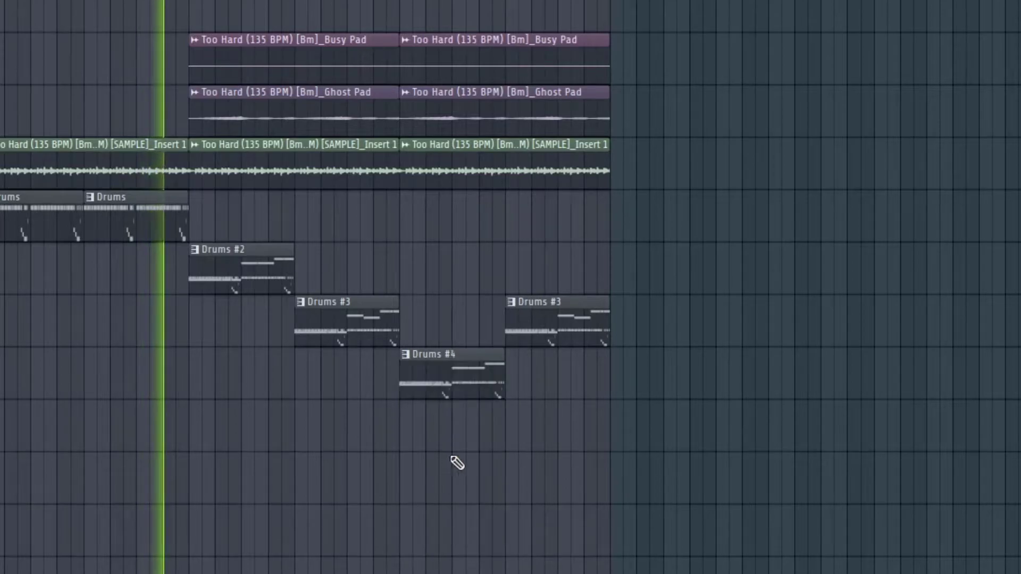
right_click(512, 315)
left_click(530, 424)
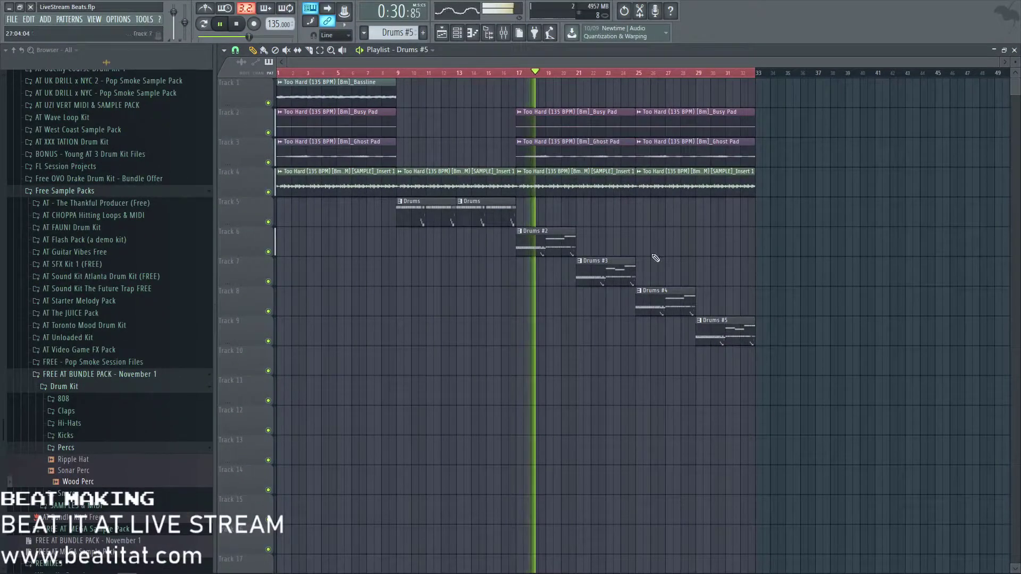
- Delete the Busy Pad and Ghost Pad clips spanning bars 17 to 24
right_click(606, 151)
right_click(606, 125)
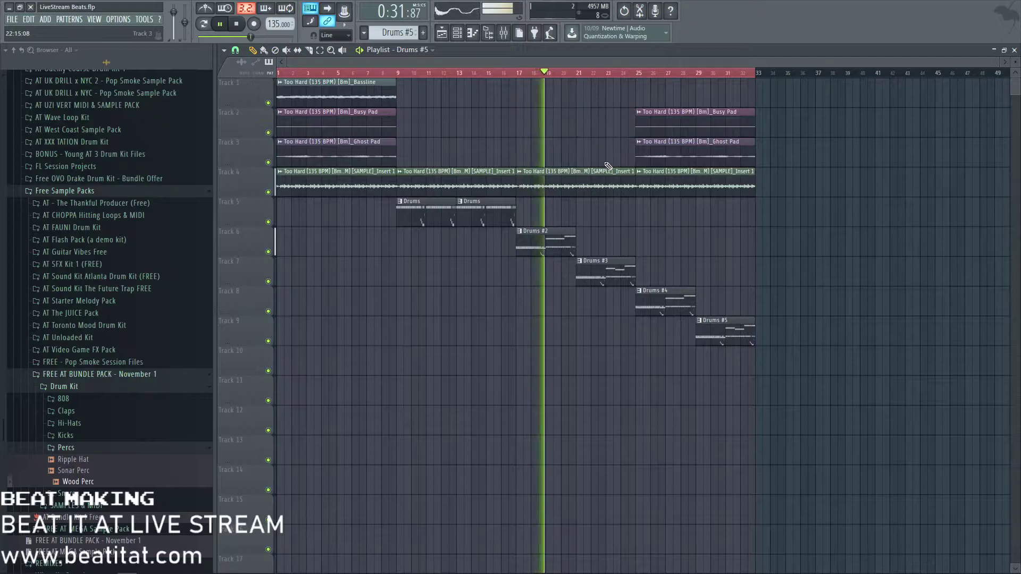
- Add the Kick 3 sample to the Drums #4 pattern with hits on steps 1, 21, 27, 33, 43, 53 and 59
double_click(652, 292)
key("Escape")
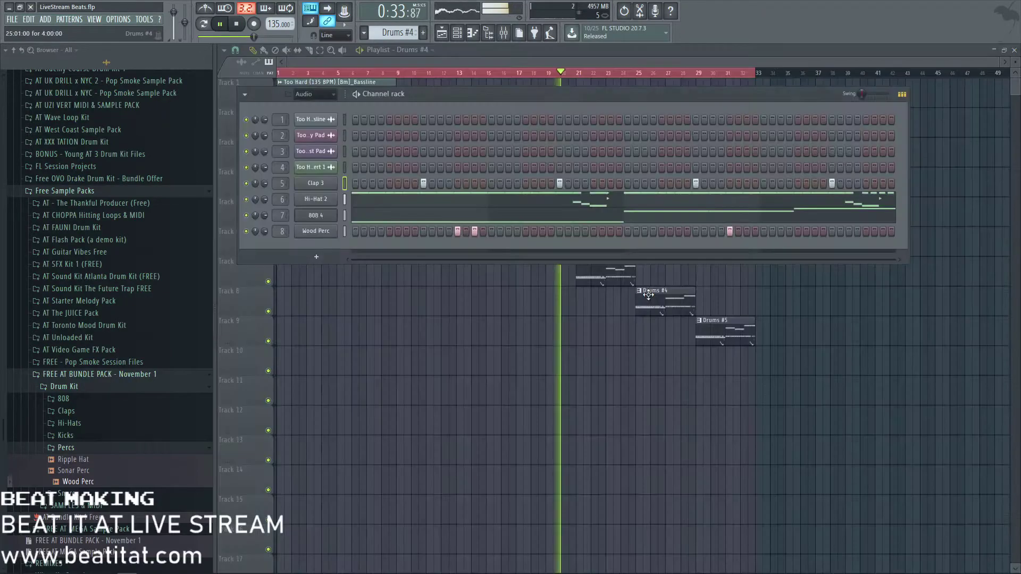
left_click(99, 432)
left_click(105, 472)
left_click_drag(106, 477, 355, 240)
left_click(355, 246)
left_click(525, 247)
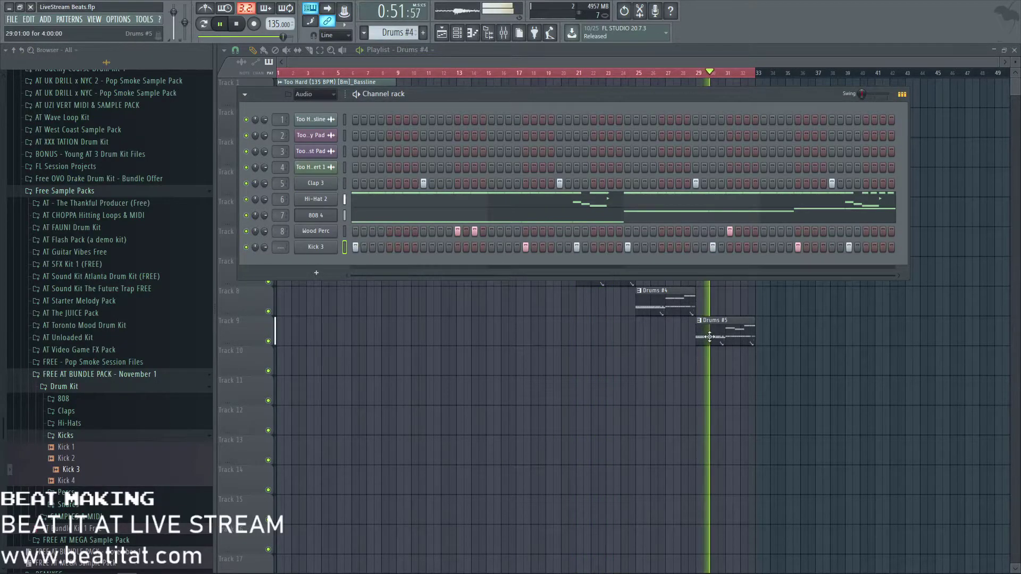
- Copy the Kick 3 pattern into Drums #5 and add an extra hit on step 61
left_click(710, 337)
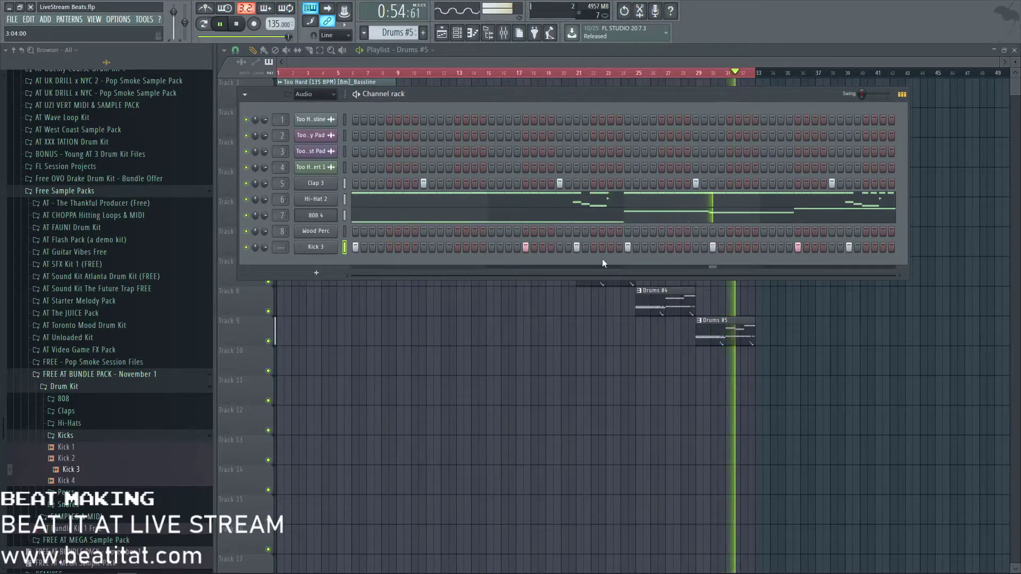
left_click(865, 248)
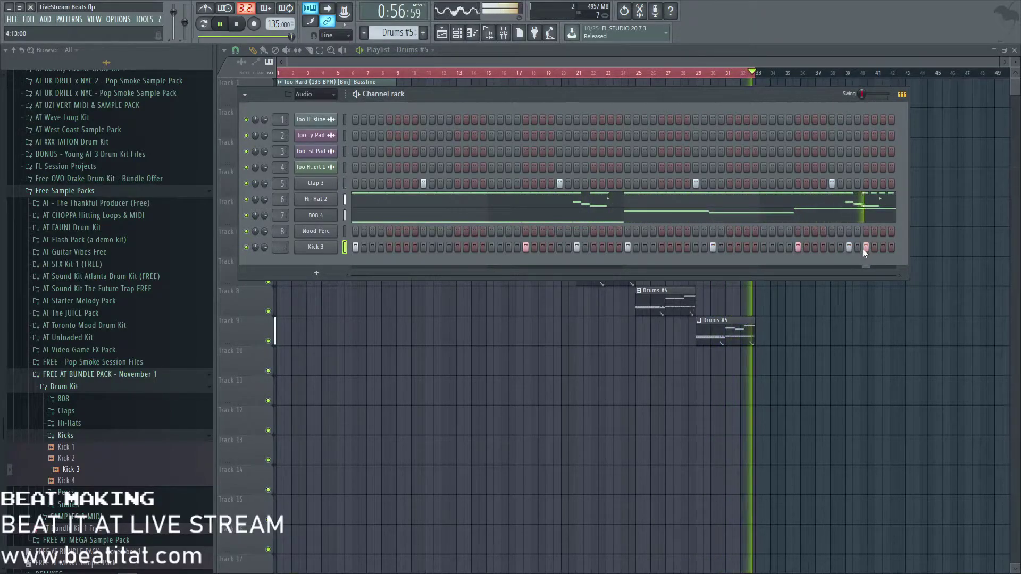
key("space")
- Replace the Kick 3 sample with Kick 4 and route the kick channel to mixer track 9
left_click(131, 461)
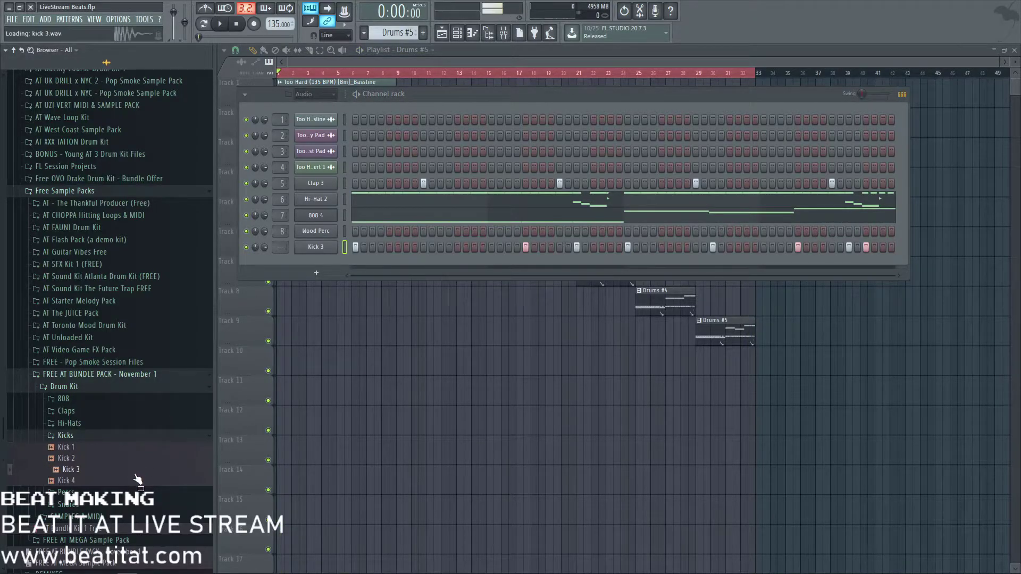
left_click(315, 251)
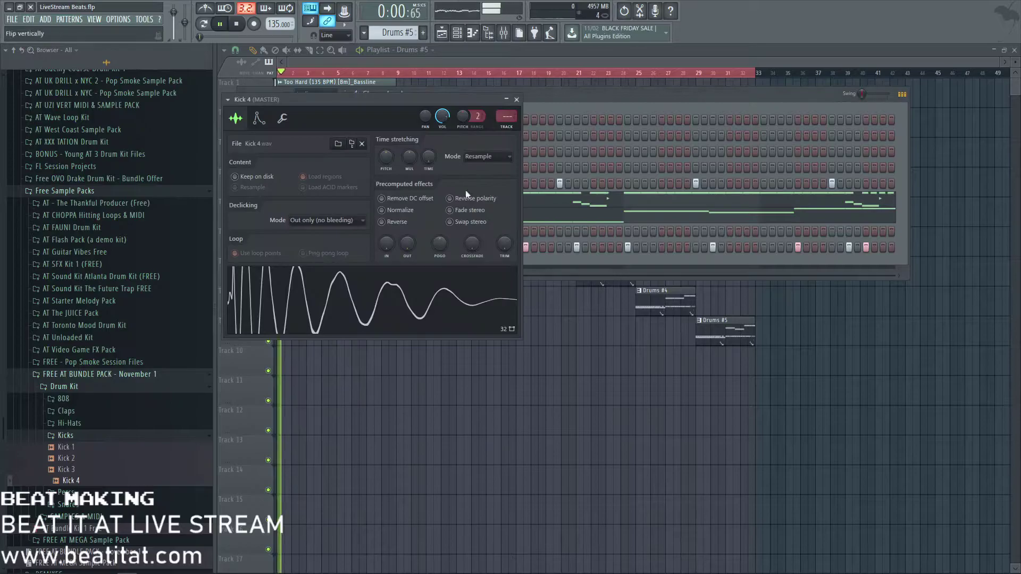
key("space")
key("ctrl+l")
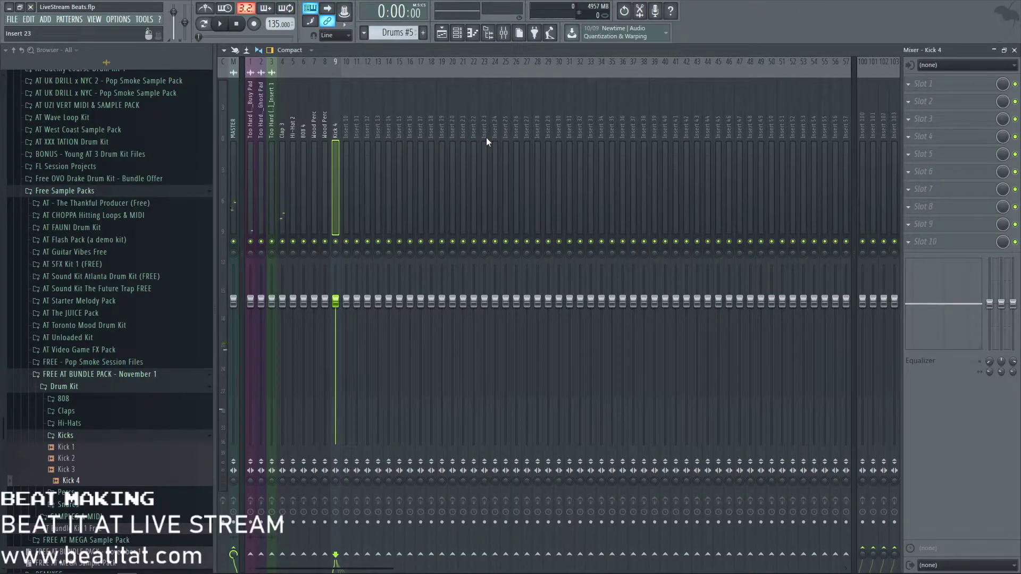
- During playback, lower mixer track 1 to about -1.5 dB and bring the faders of tracks 1 to 9 down together
key("space")
left_click_drag(250, 300, 251, 306)
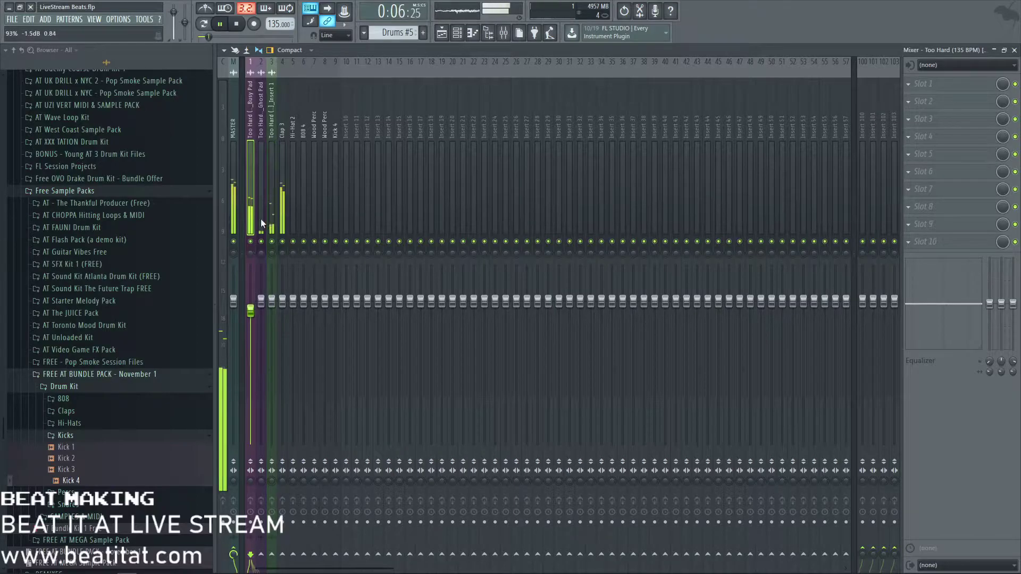
left_click(332, 187)
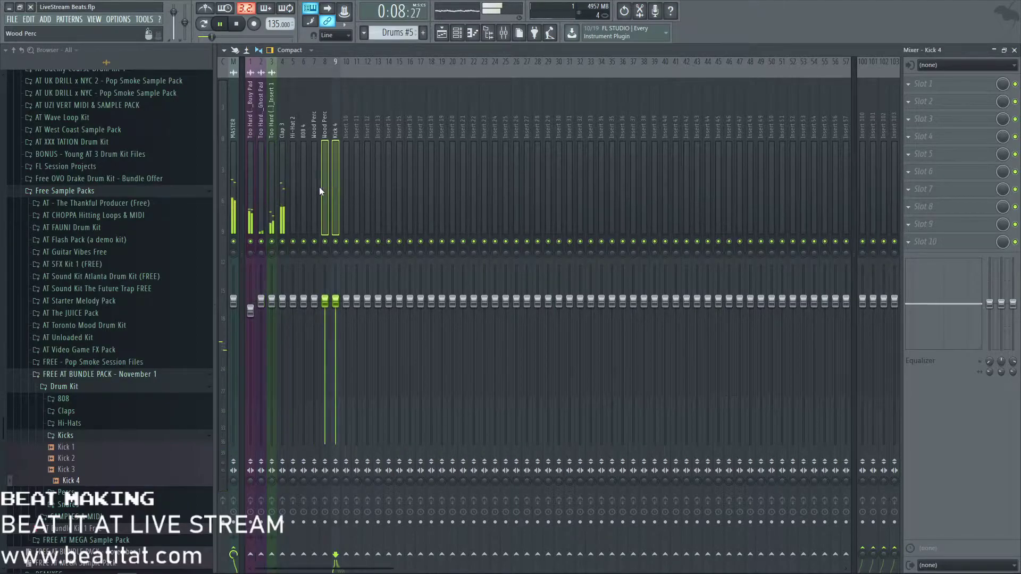
left_click_drag(320, 186, 266, 189)
left_click_drag(270, 353, 269, 357)
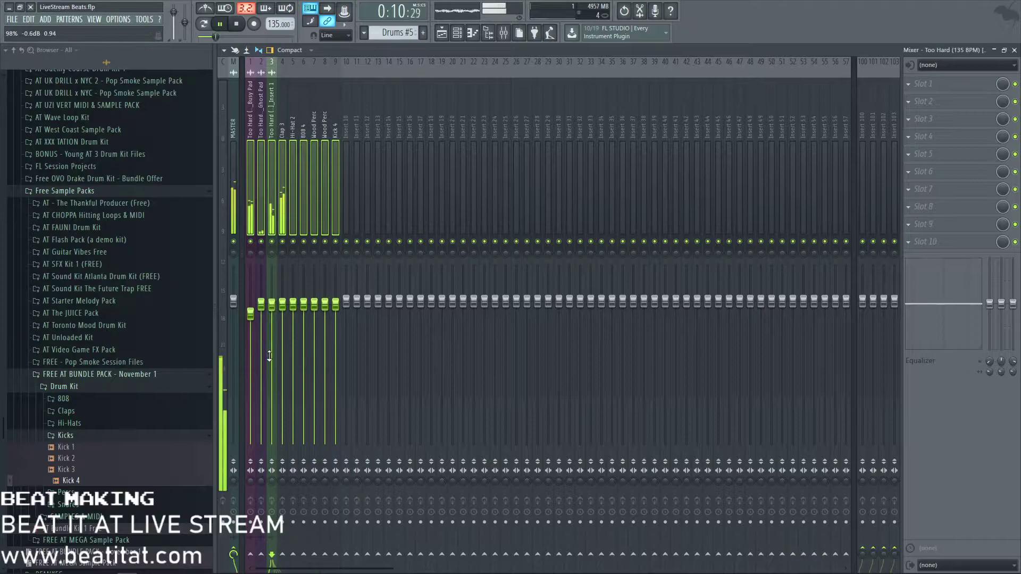
- Rename mixer tracks 4 to 7 as MAIN MELODY, Clap, HH and 808
left_click(280, 177)
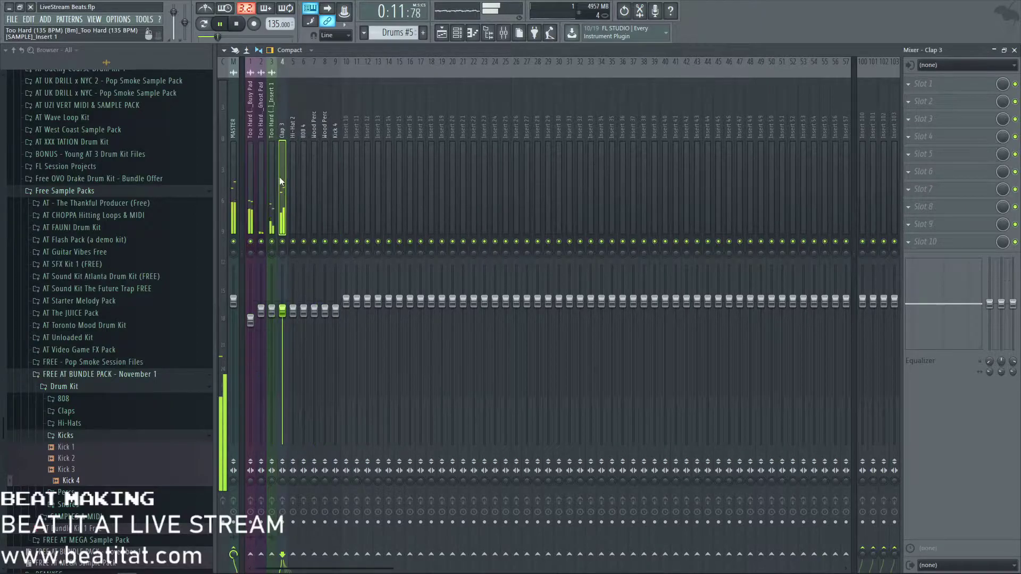
left_click(295, 201)
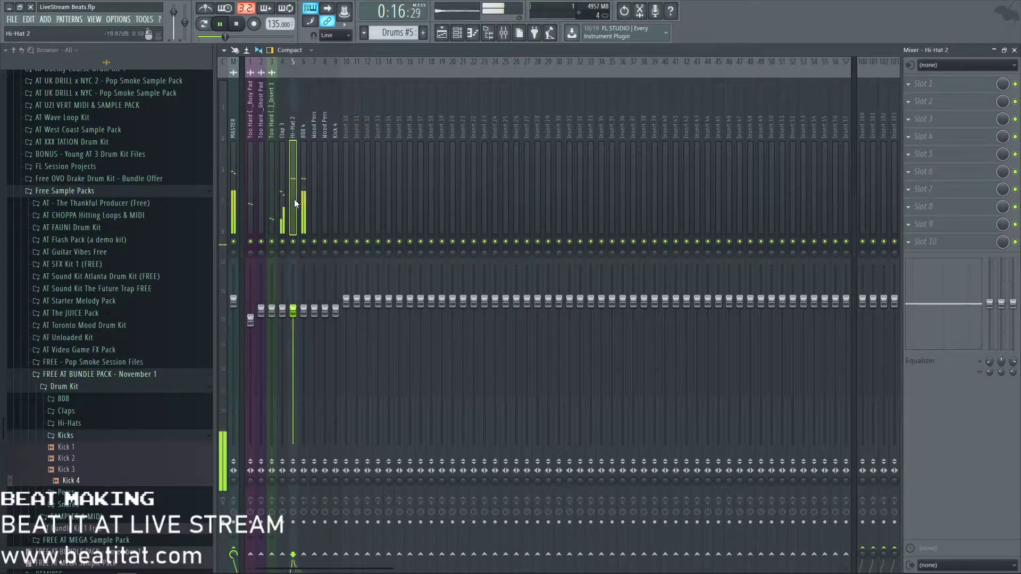
key("F2")
type("C")
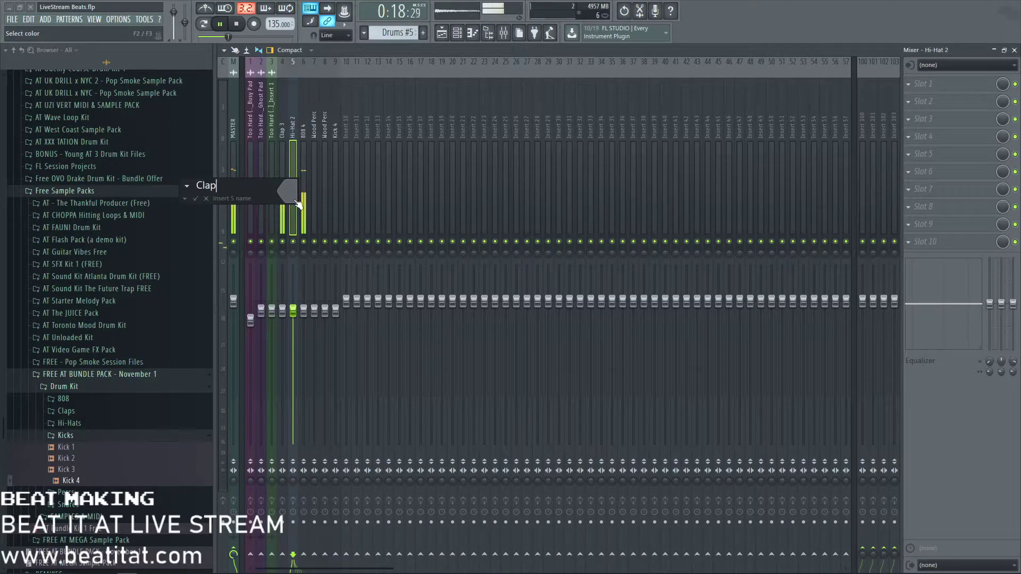
type("lap")
key("Return")
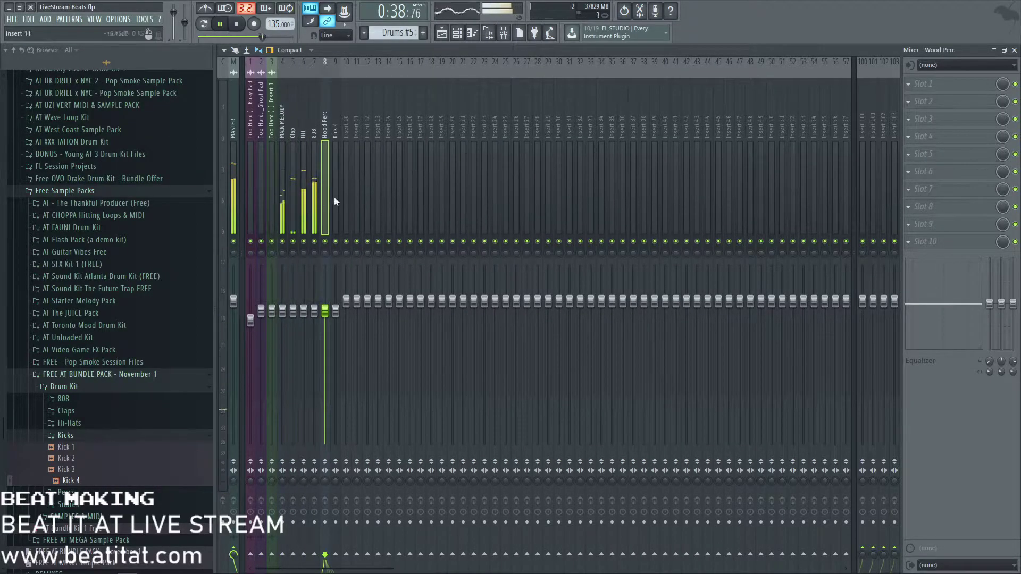
- Raise the Clap fader to about -0.2 dB and lower the Kick 4 fader slightly
left_click(294, 194)
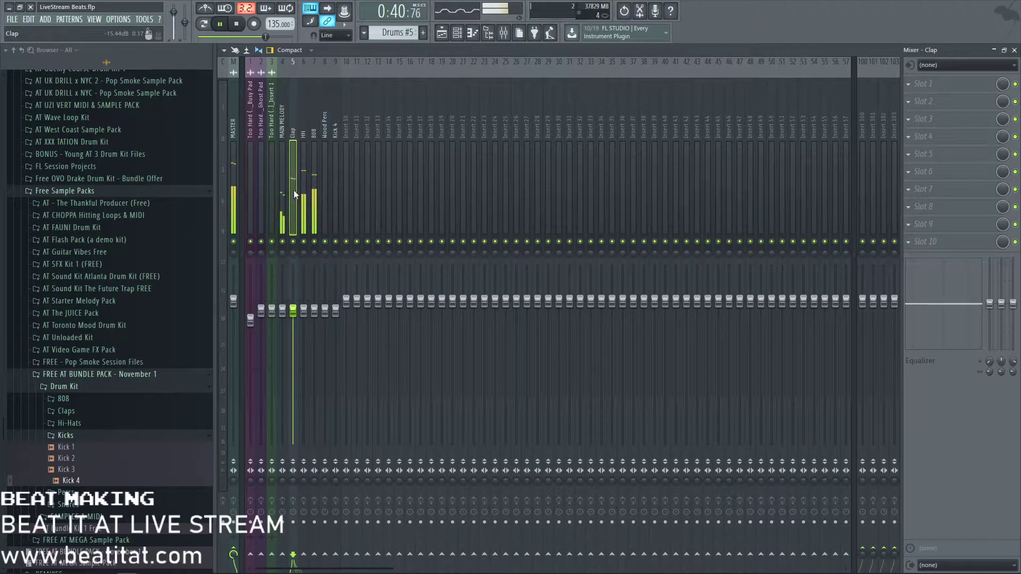
left_click_drag(293, 309, 294, 293)
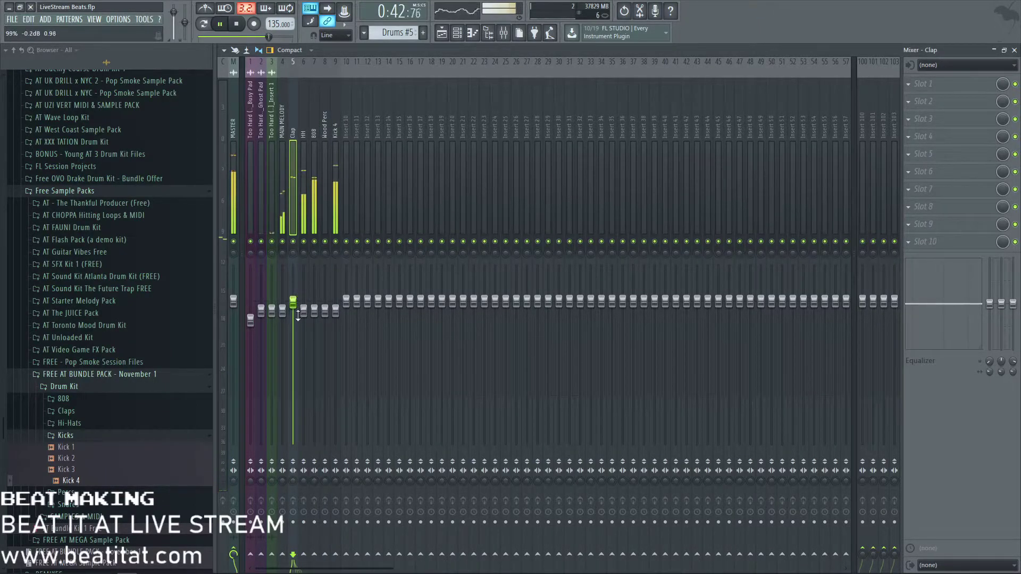
left_click(354, 172)
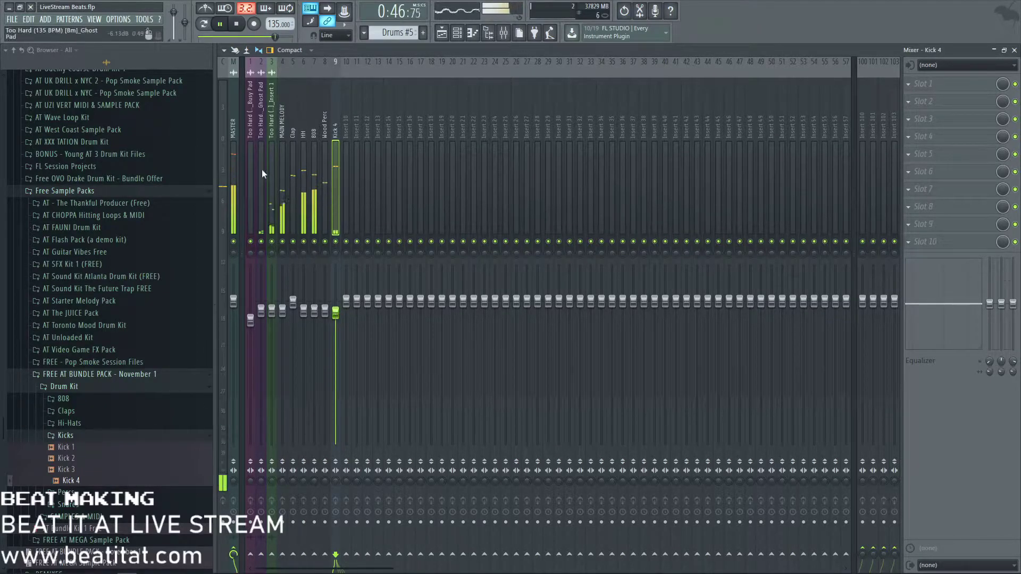
- Rename mixer track 3 as PAD and mixer track 2 as GLITTER
left_click(273, 178)
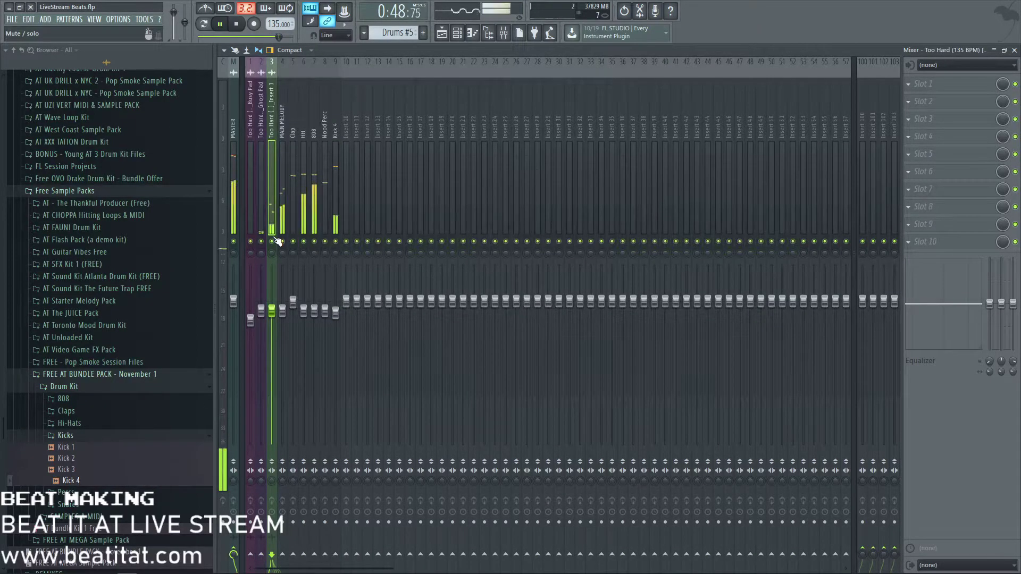
key("F2")
type("PAD")
key("Return")
key("Left")
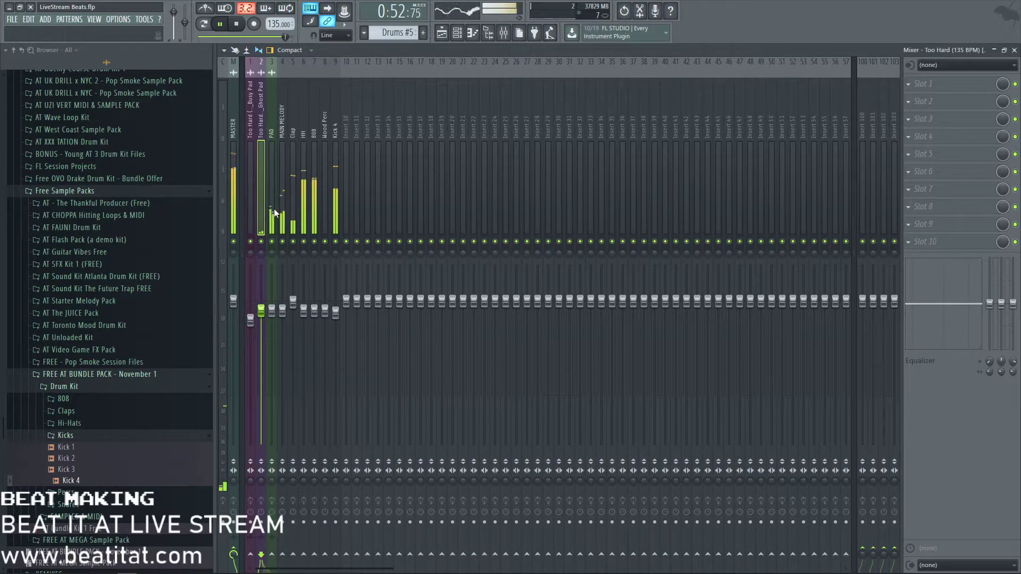
key("F2")
type("GLITTE")
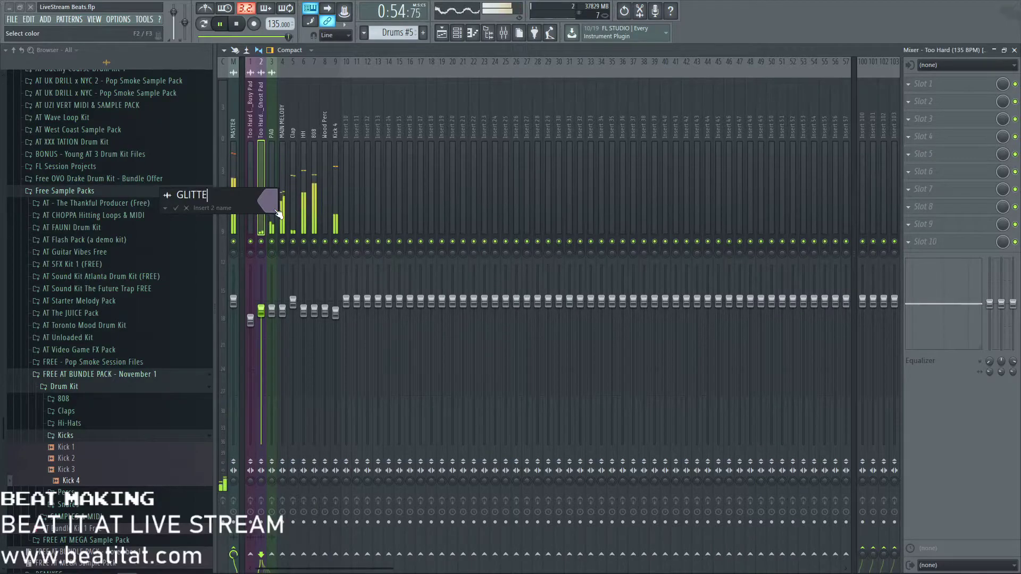
- Audition the GLITTER track in solo and raise mixer track 1's fader slightly
right_click(264, 241)
right_click(264, 241)
left_click(252, 229)
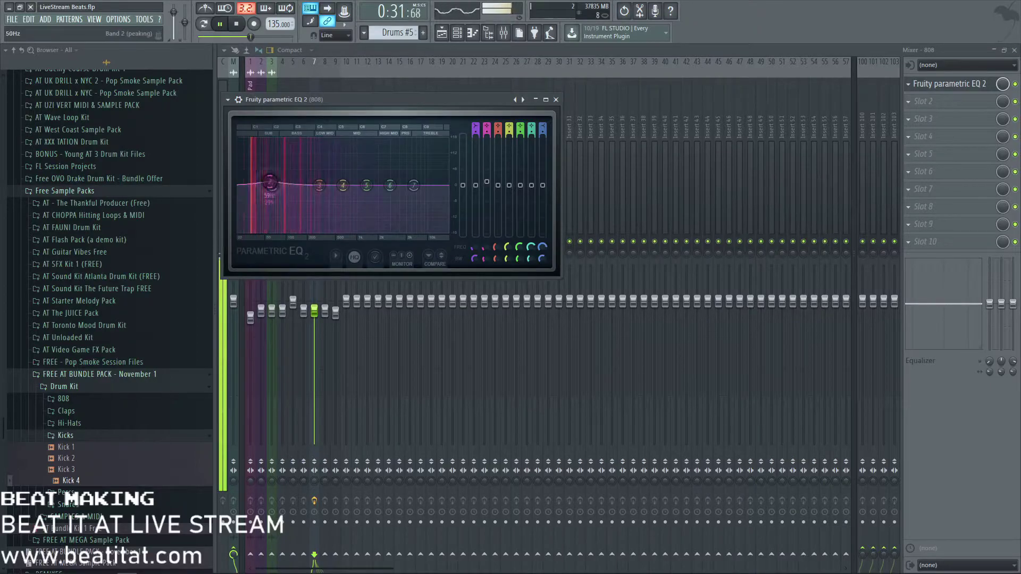
- In the 808 track's Fruity parametric EQ 2, cut band 1 and set the band 7 high shelf to about -6 dB at 3977 Hz
left_click_drag(275, 196, 240, 193)
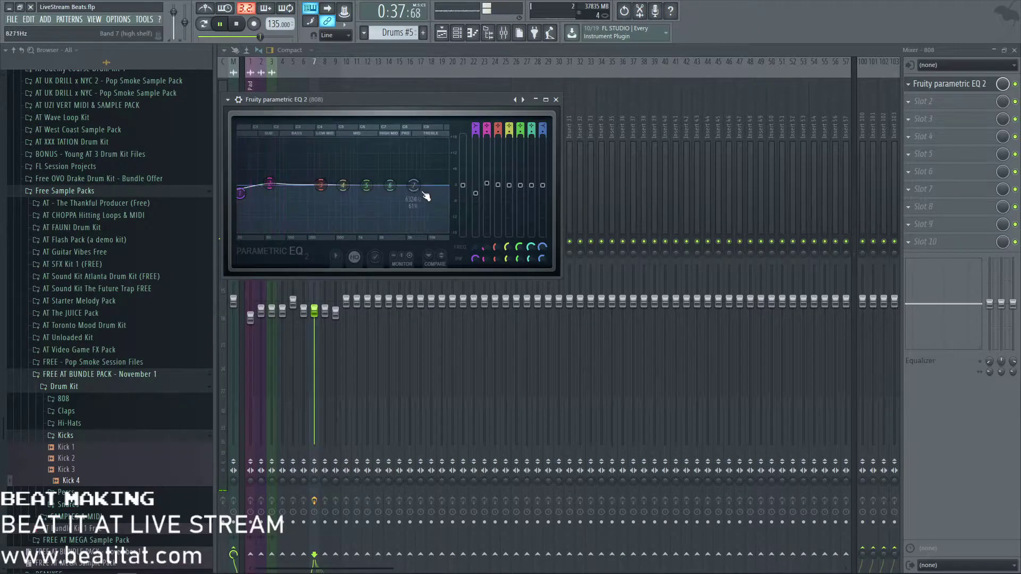
left_click_drag(414, 186, 407, 195)
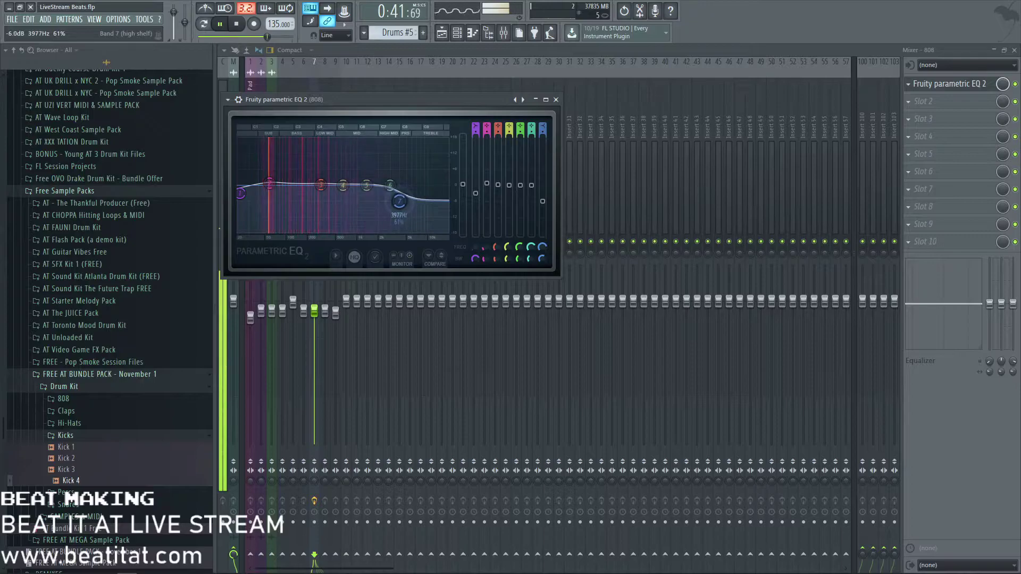
left_click(556, 100)
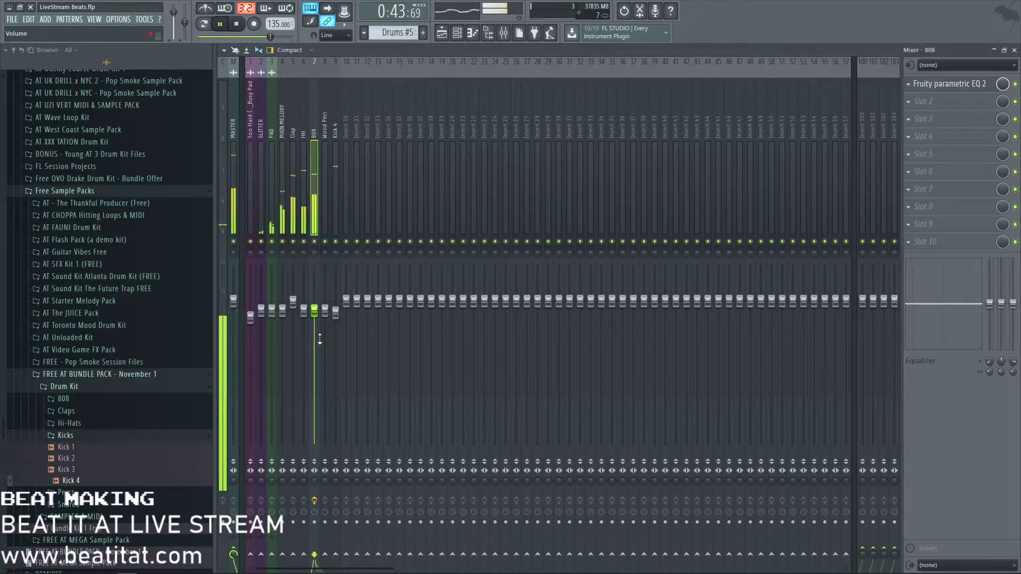
- Balance the mix by setting the 808 to about -2.1 dB, lowering PAD and HH and raising MAIN MELODY, and close the mixer
left_click_drag(316, 313, 318, 315)
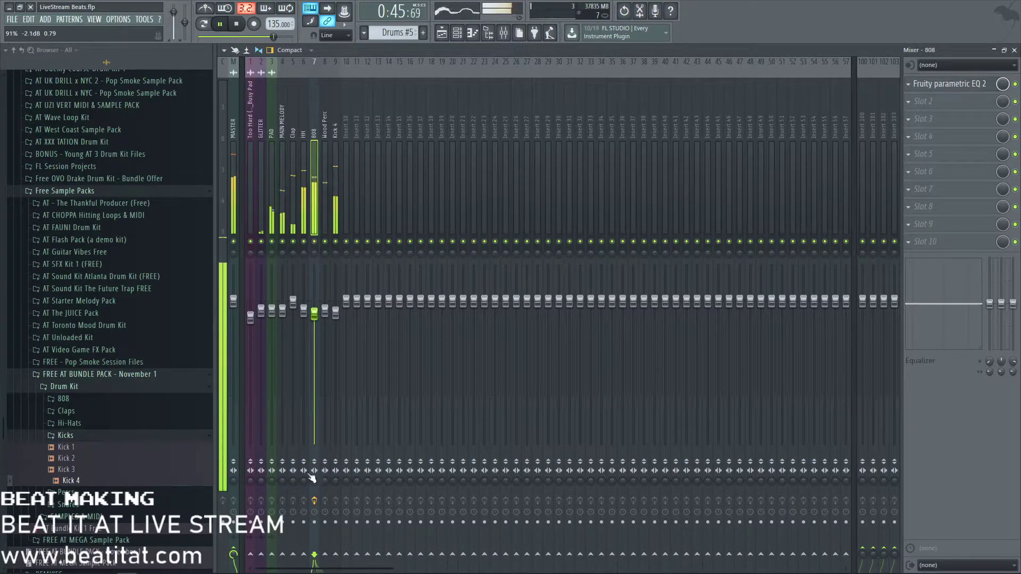
left_click(268, 202)
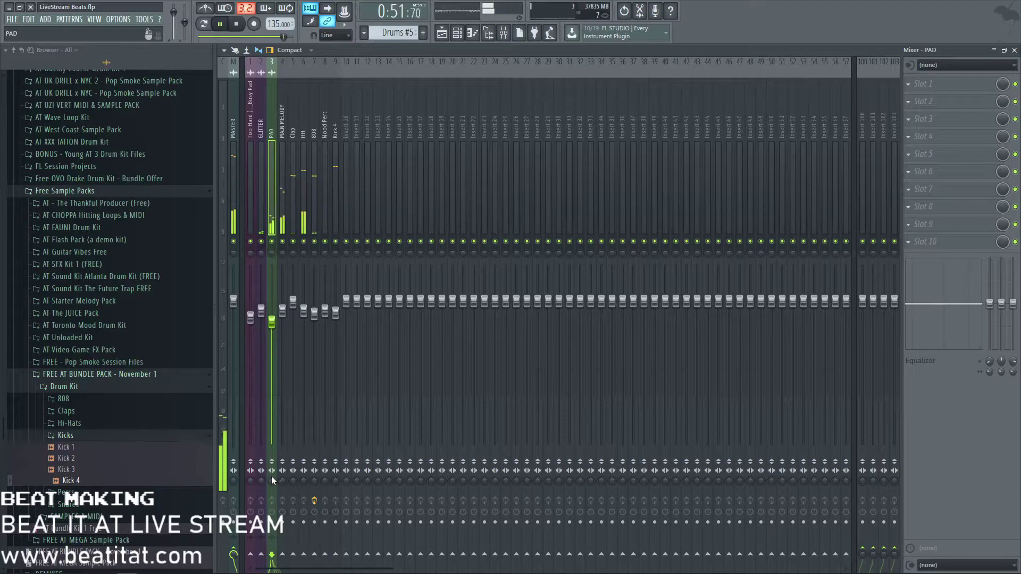
left_click(283, 309)
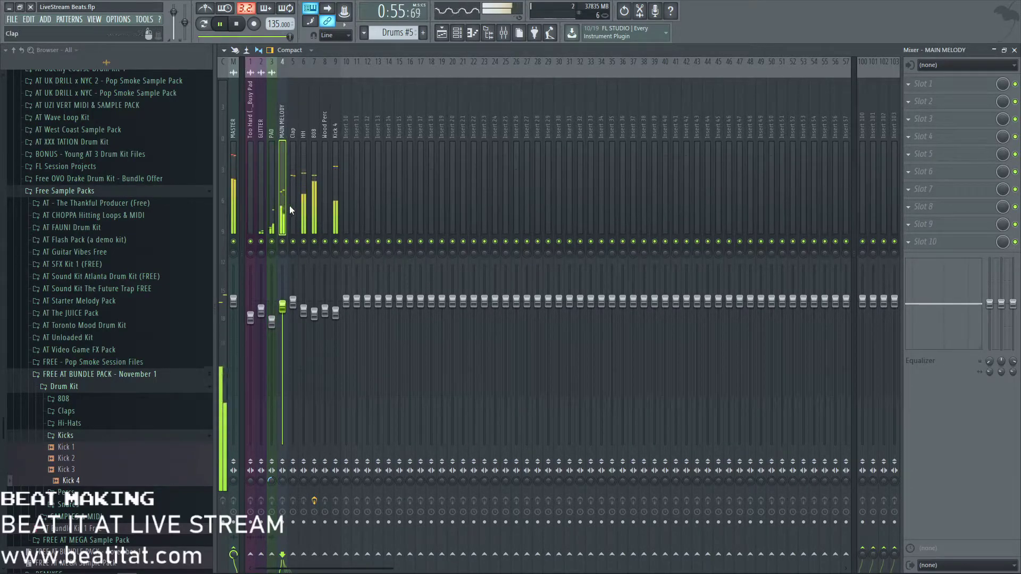
left_click(307, 137)
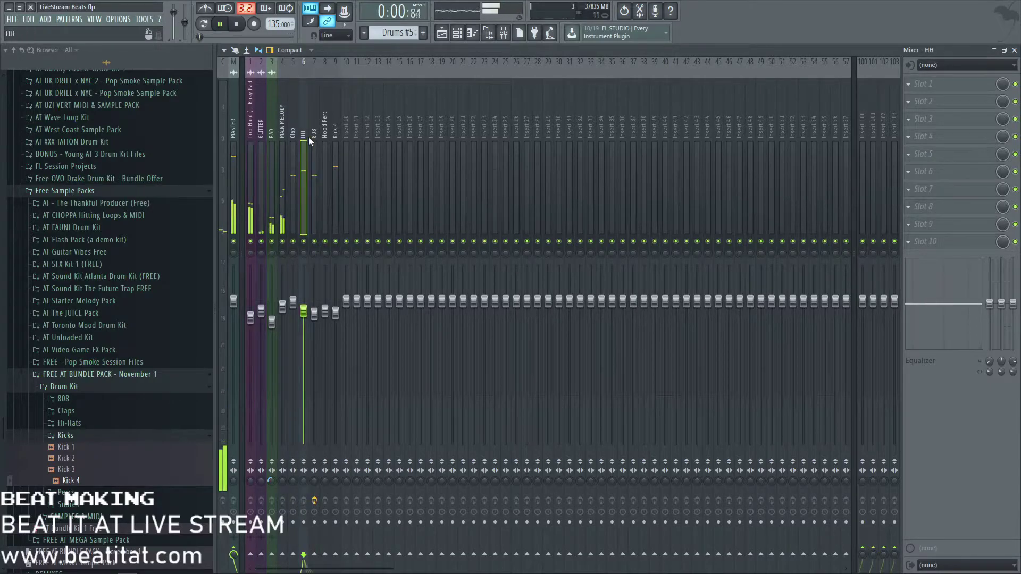
key("space")
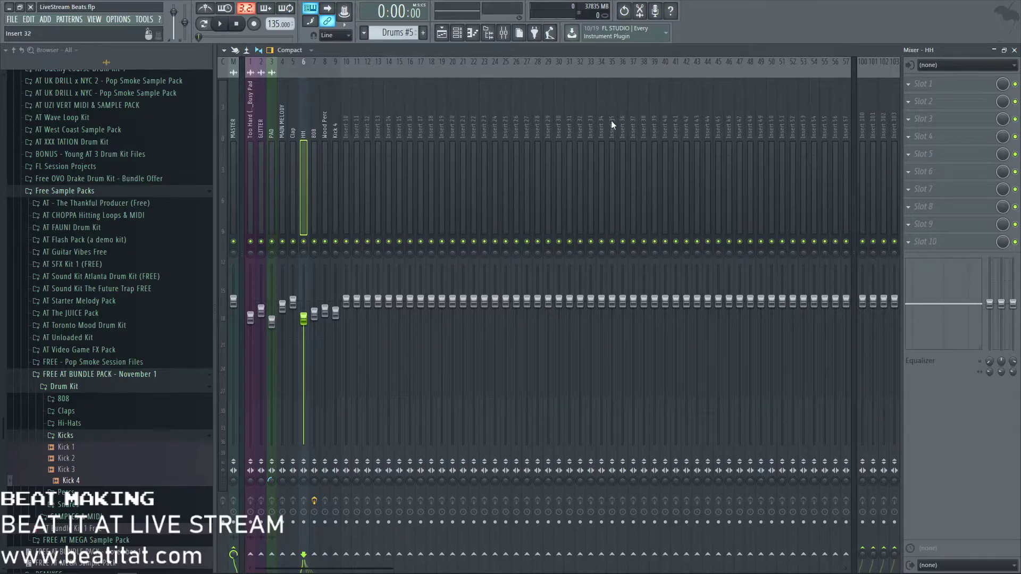
left_click(1014, 50)
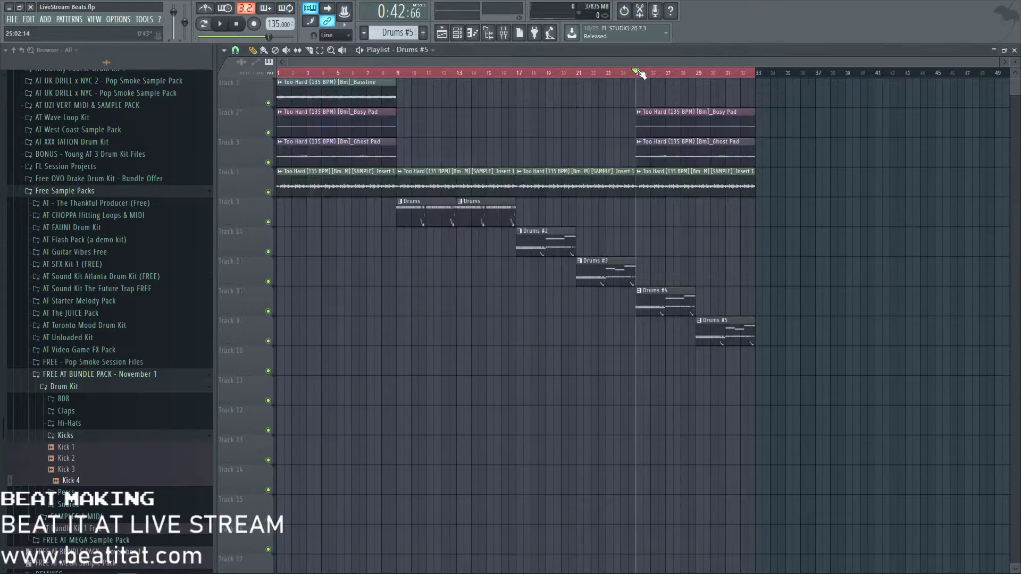
- Copy the four opening melody clips and the two Drums clips to bar 33 of the playlist
left_click_drag(361, 195, 272, 76)
left_click_drag(286, 130, 766, 130)
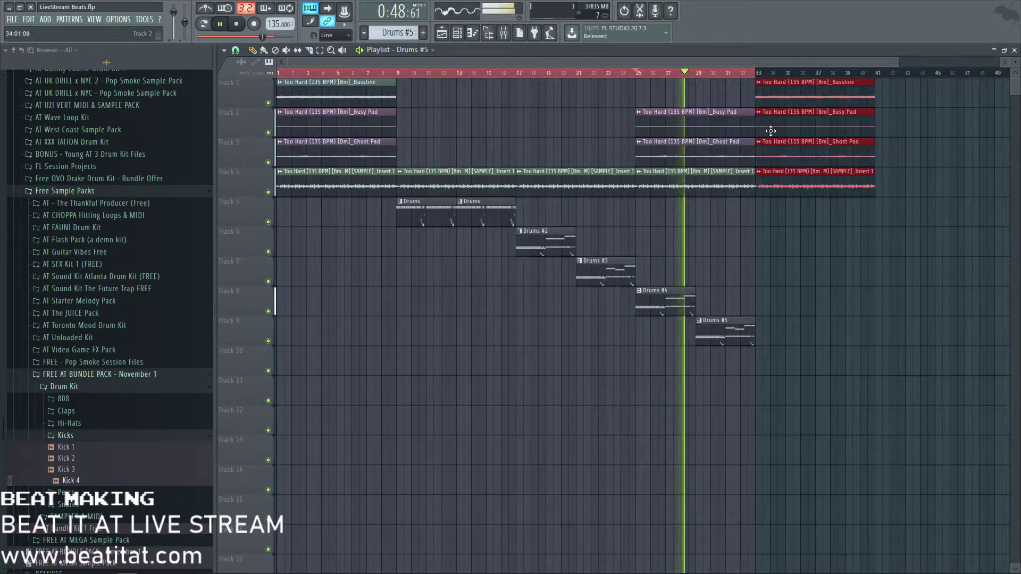
left_click_drag(492, 200, 784, 201)
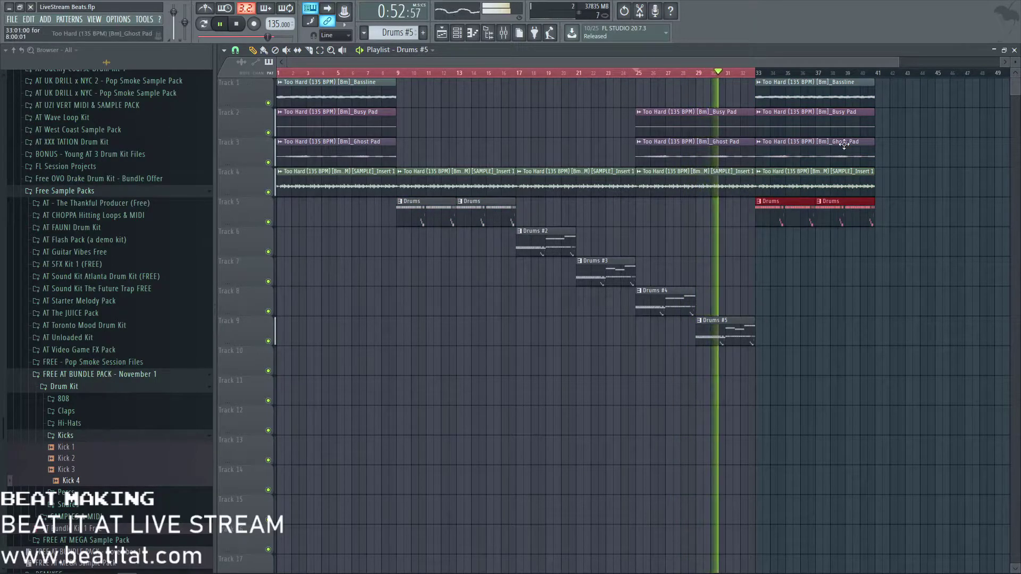
left_click(803, 260, "ctrl")
key("ctrl+a")
left_click(777, 303, "ctrl")
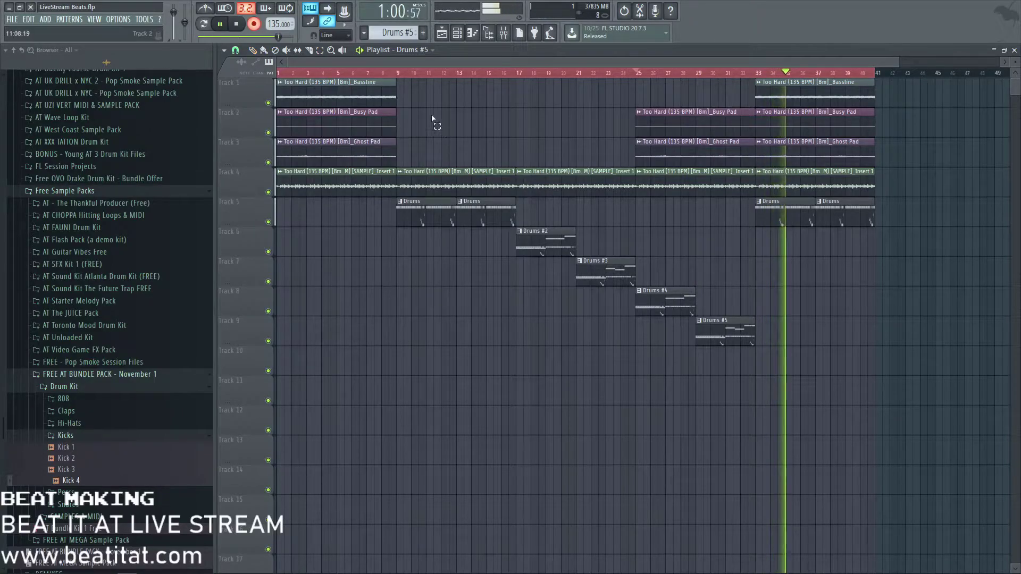
- Duplicate the playlist section from bars 9 to 41 at bar 41 and delete the copied clips in bars 41 to 49
left_click_drag(400, 76, 877, 446)
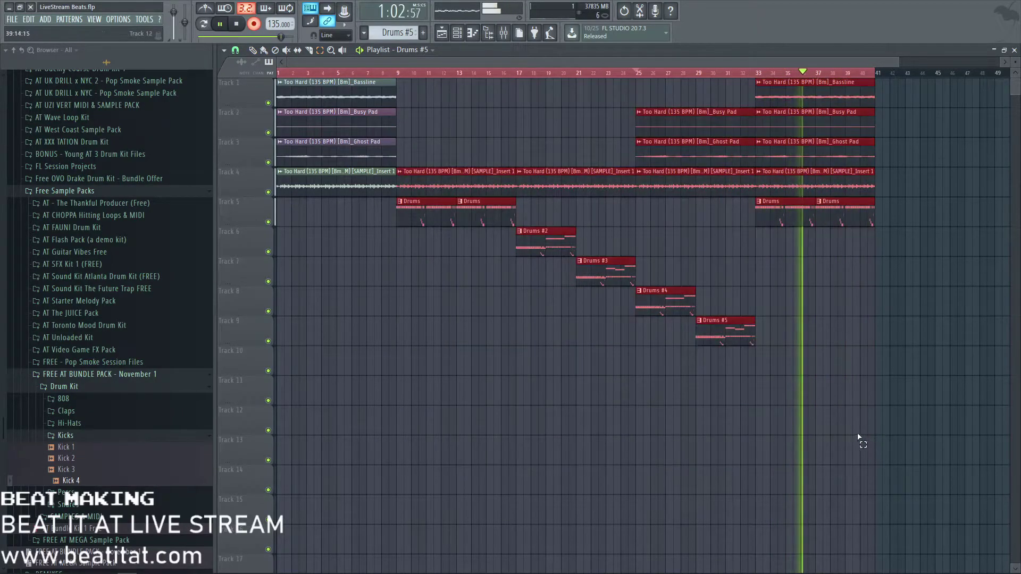
left_click_drag(403, 180, 883, 183)
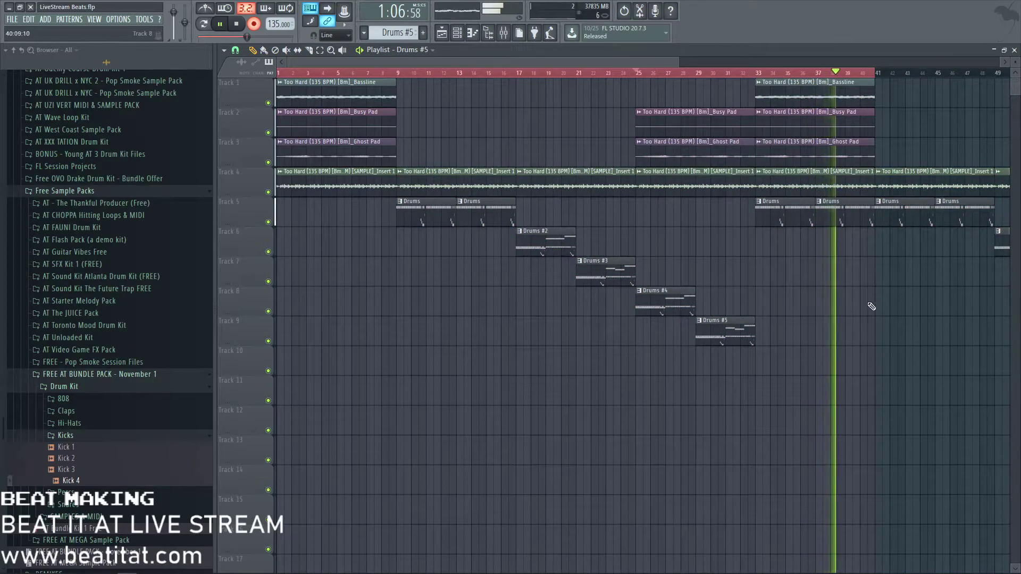
scroll(871, 301, "down", 1)
left_click_drag(782, 183, 832, 235)
key("Delete")
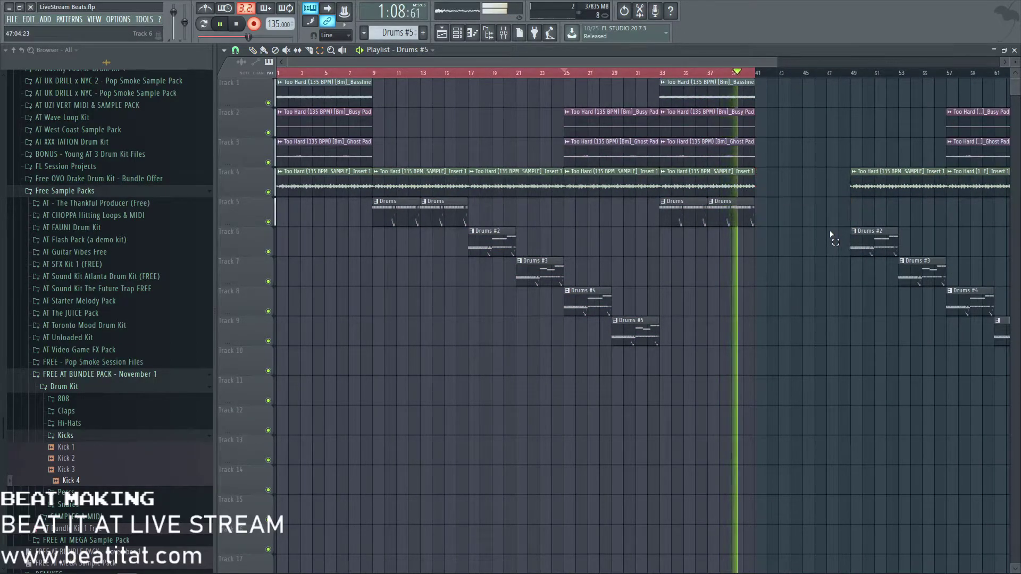
- Shift the copied section to bar 41, repeating its Drums #4 and #5 part at bar 57, and copy the bar 65 melody clips to bar 73
scroll(833, 234, "down", 2)
left_click_drag(721, 80, 953, 327)
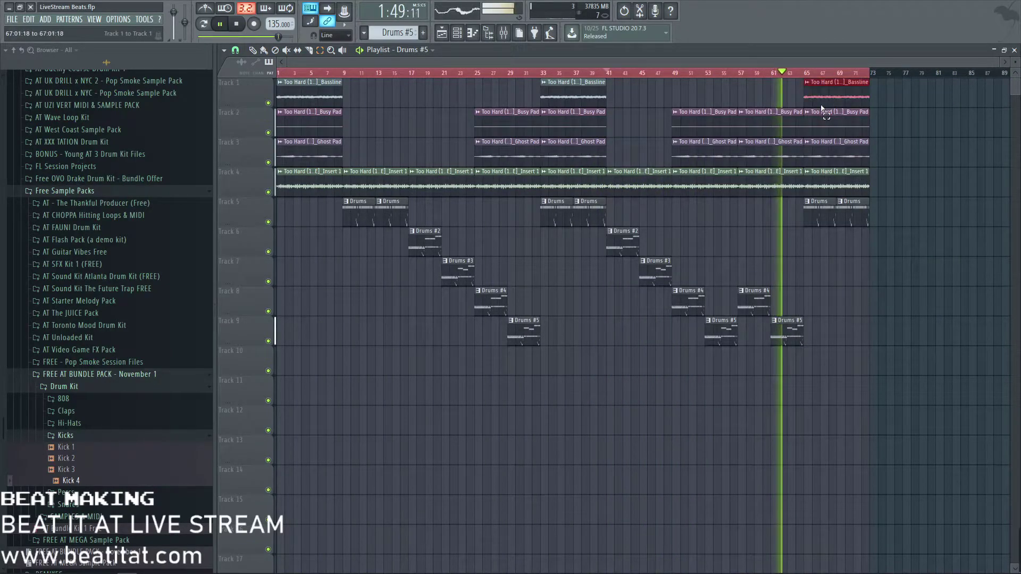
left_click_drag(804, 79, 859, 193)
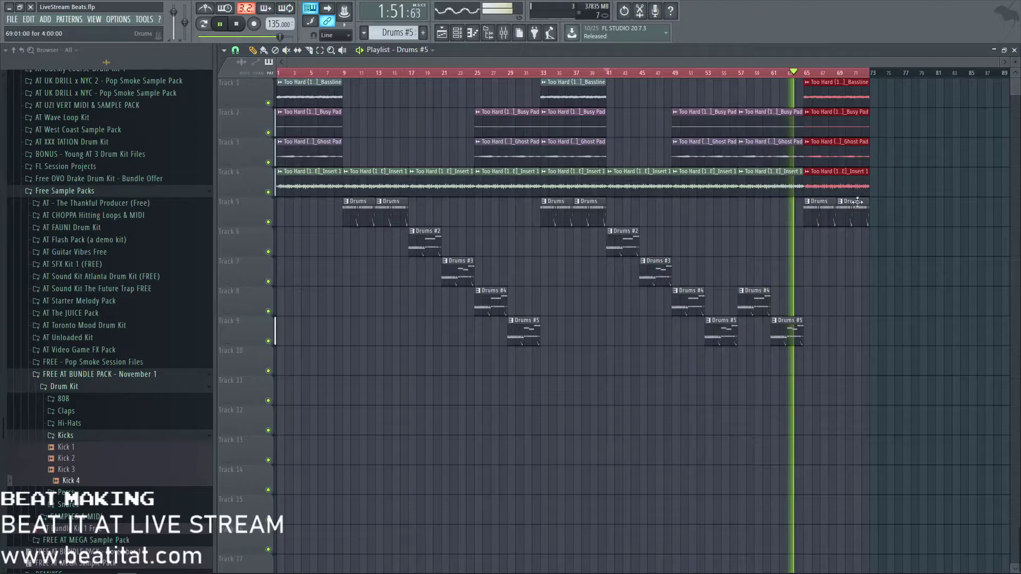
left_click_drag(853, 183, 919, 170)
left_click(901, 225)
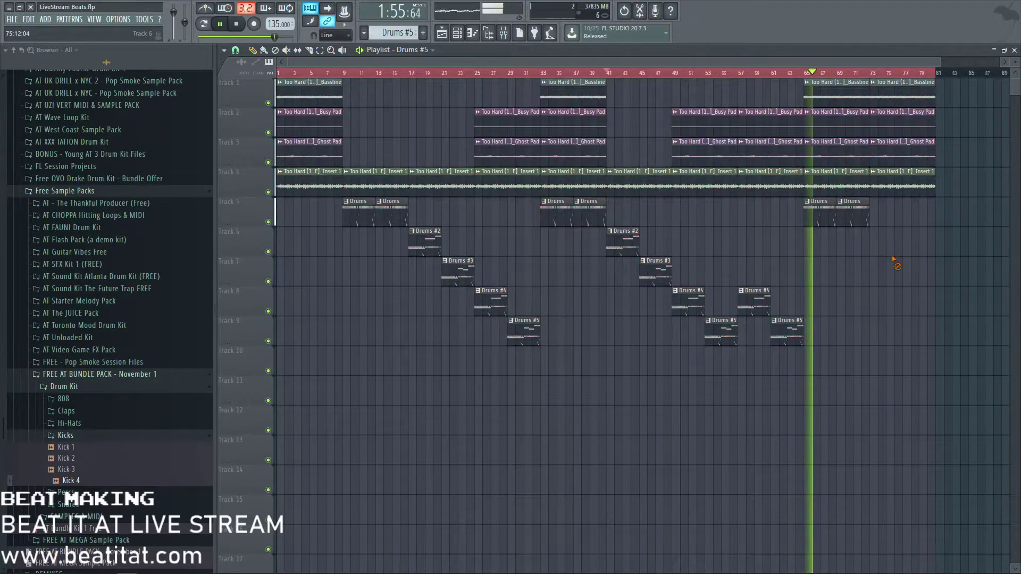
- Create an automation clip for the MASTER track's volume and close the mixer
left_click(504, 32)
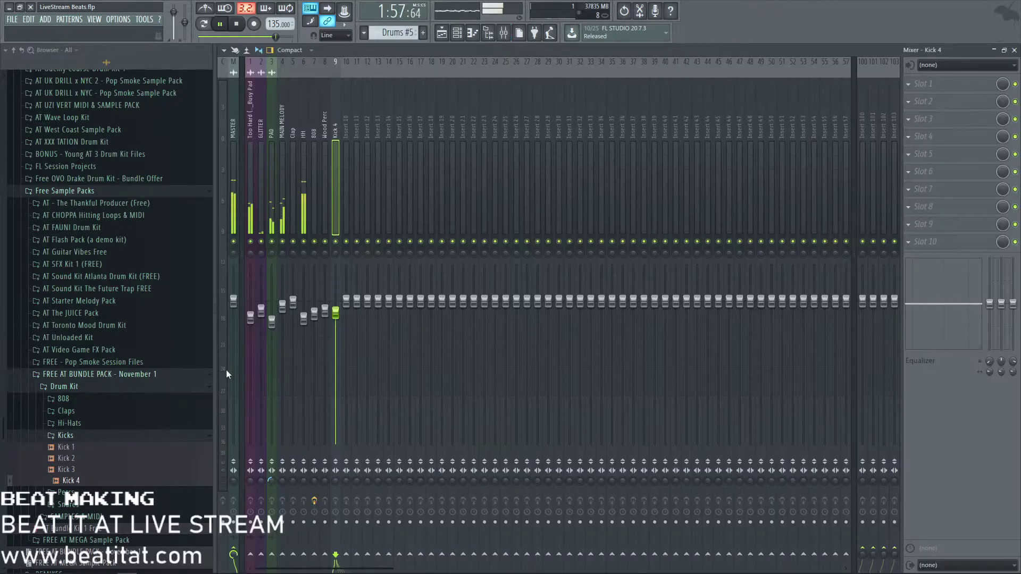
right_click(234, 302)
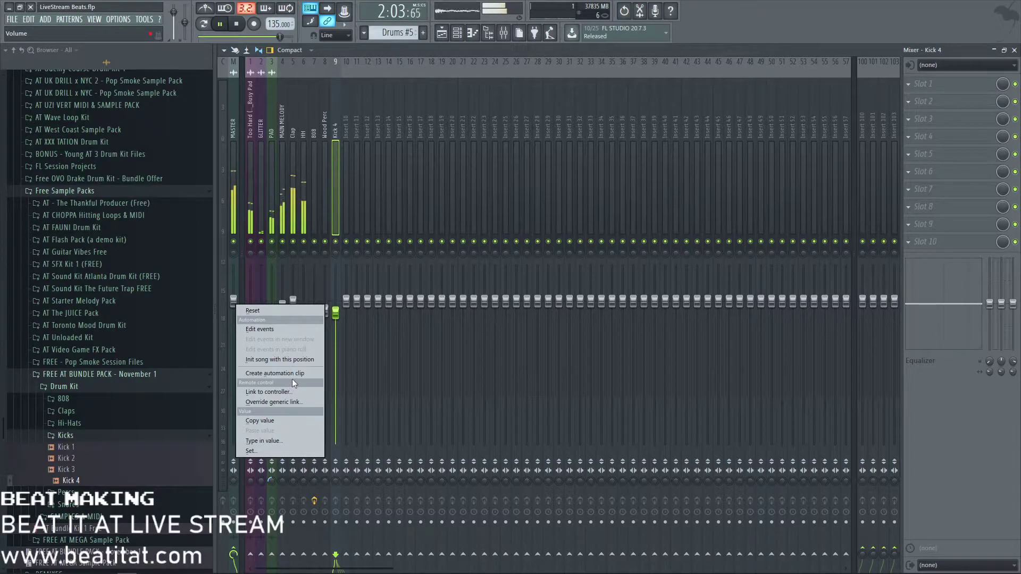
left_click(290, 375)
left_click(1014, 51)
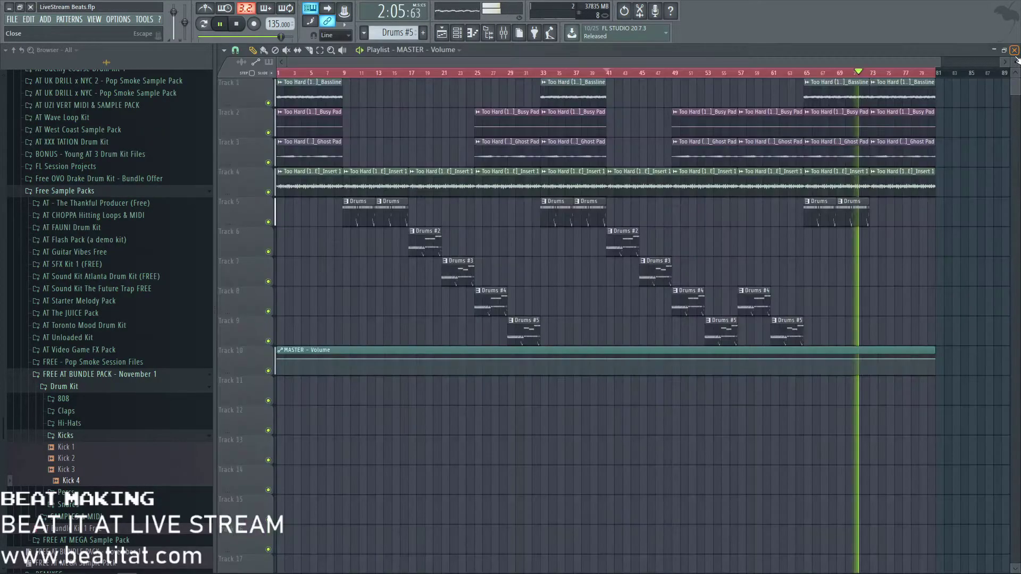
- Add an 80% point at bar 73 of the MASTER - Volume automation and shape a curved fade-out to zero at the end
right_click(934, 360)
left_click(946, 531)
scroll(903, 415, "up", 3)
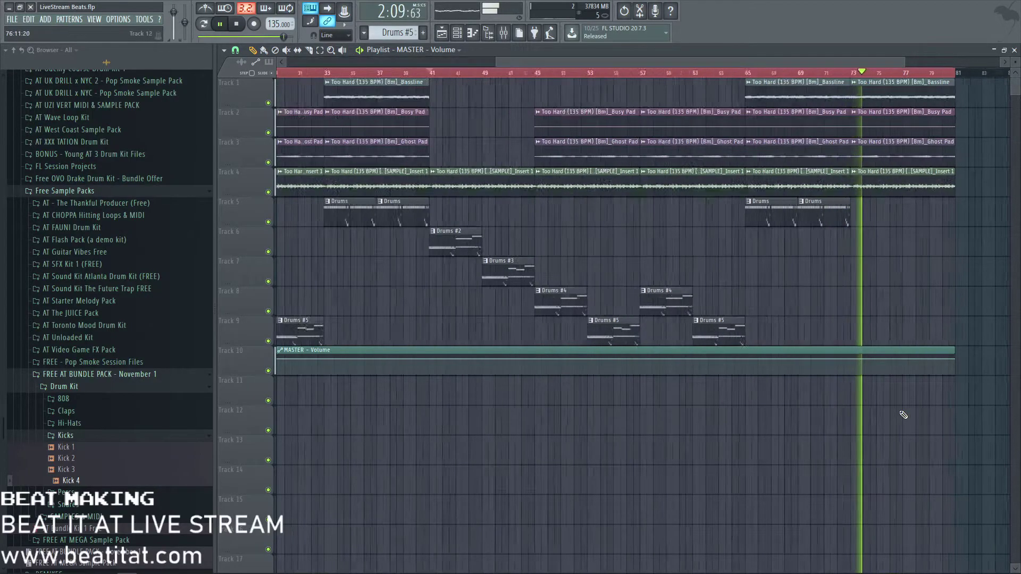
right_click(846, 358)
right_click(845, 358)
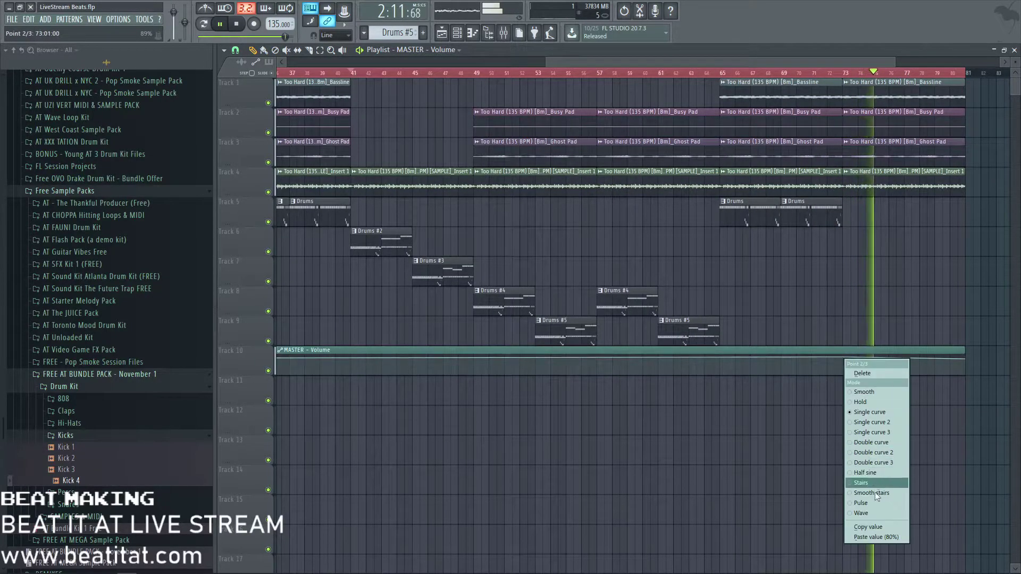
left_click(876, 537)
left_click_drag(963, 358, 964, 374)
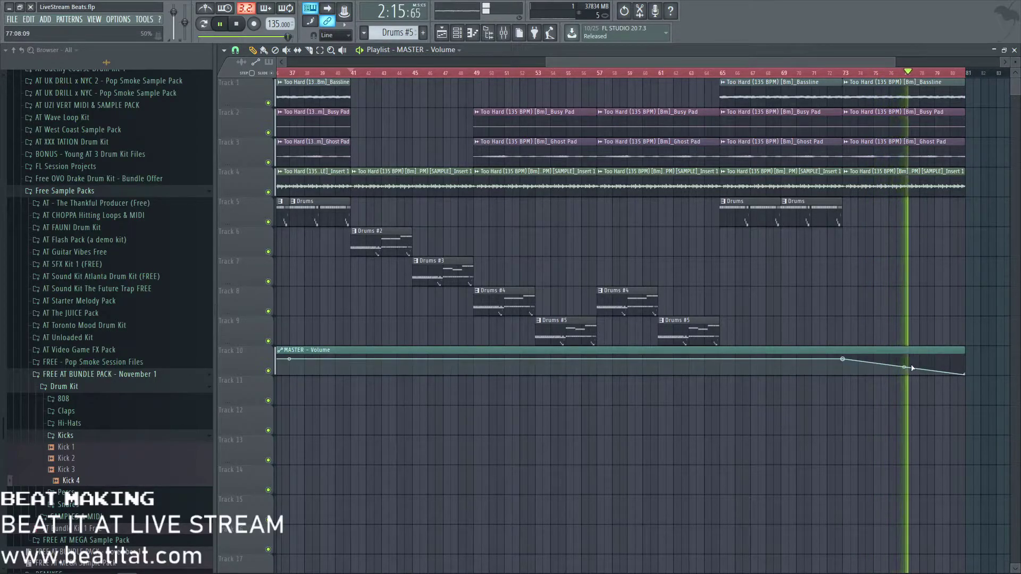
left_click_drag(904, 366, 904, 366)
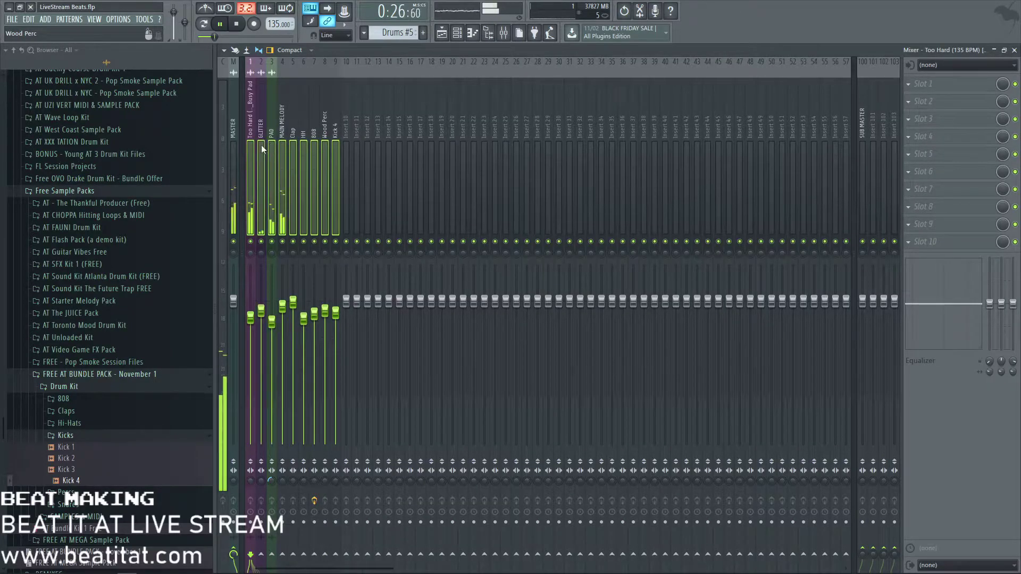
- Inspect the Wood Perc, PAD and SUB MASTER tracks in the mixer and close it
left_click(325, 136)
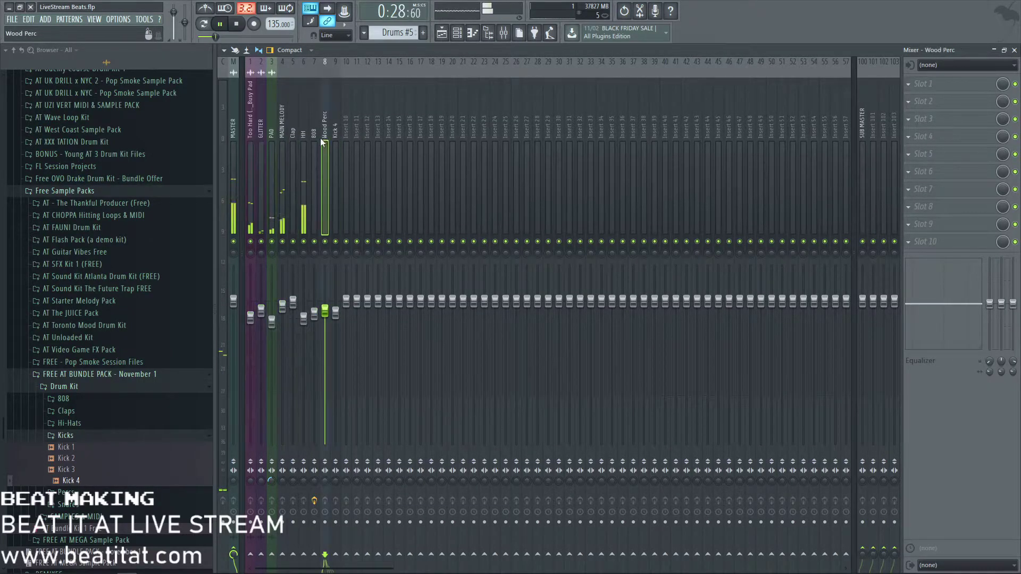
left_click(273, 206)
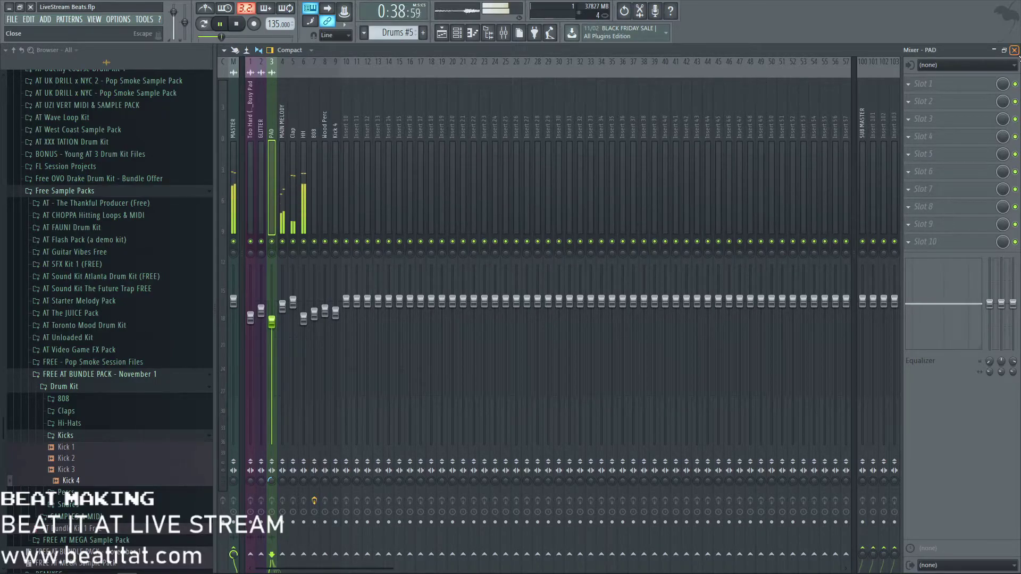
left_click(861, 133)
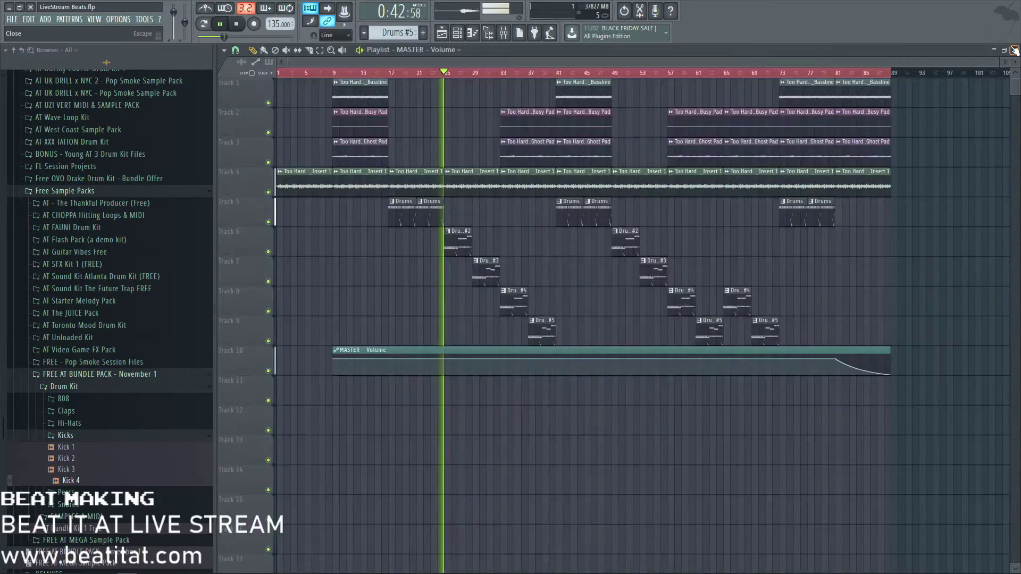
left_click(1014, 49)
- Play the arrangement from about bar 24 to check the transition into Drums #2
scroll(415, 213, "up", 3)
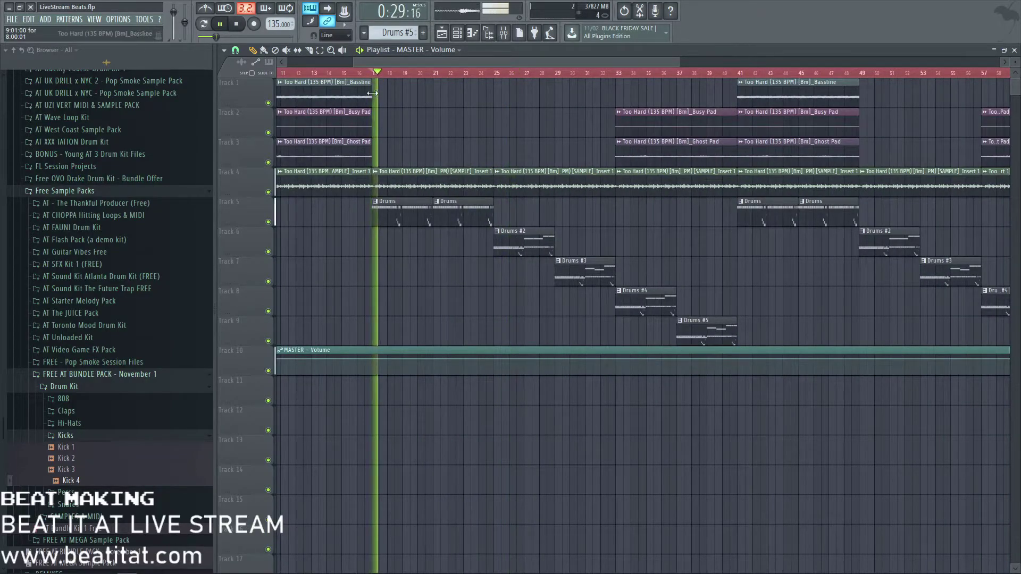
scroll(430, 64, "down", 3)
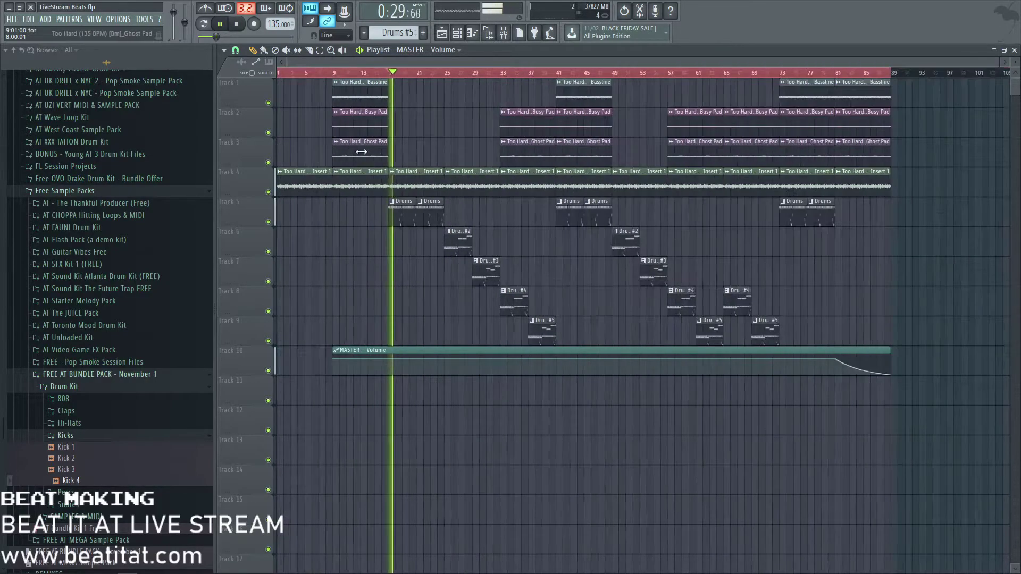
left_click(439, 73)
left_click(447, 84)
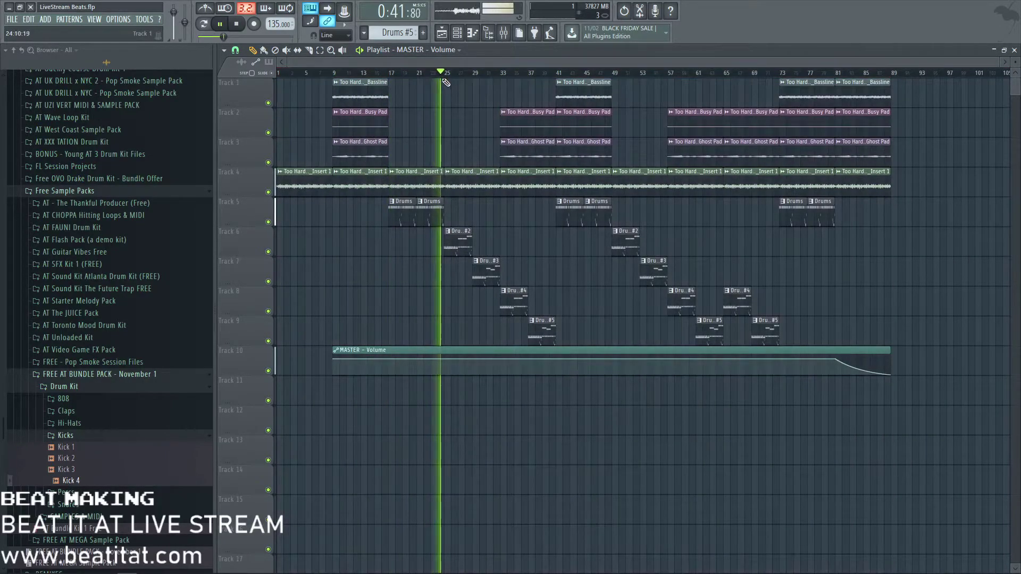
right_click(448, 84)
right_click(467, 89)
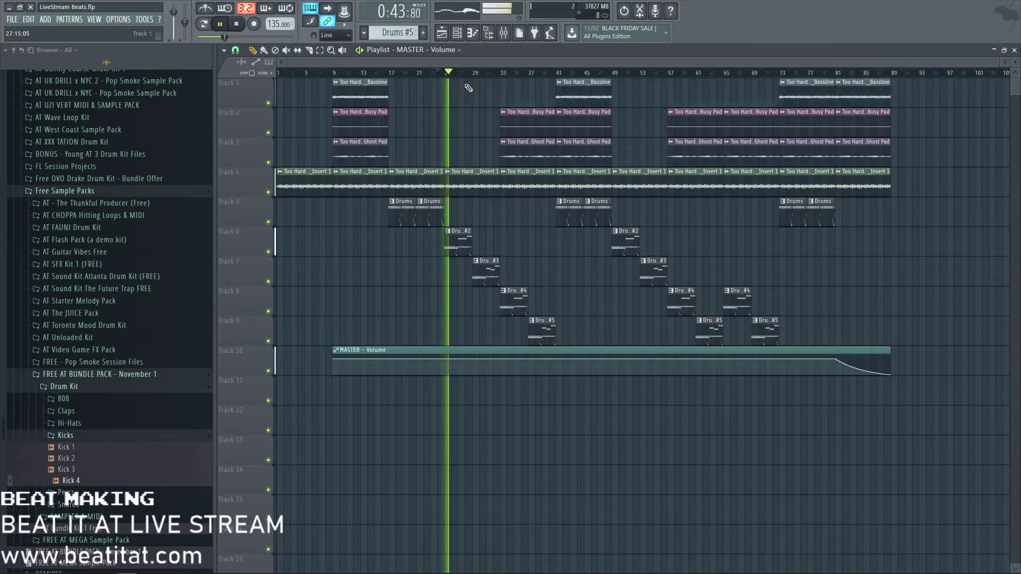
- Delete the extra melody clip at bar 1 and move the whole arrangement back eight bars to start at bar 1
right_click(309, 188)
key("ctrl+a")
left_click_drag(355, 175, 215, 152)
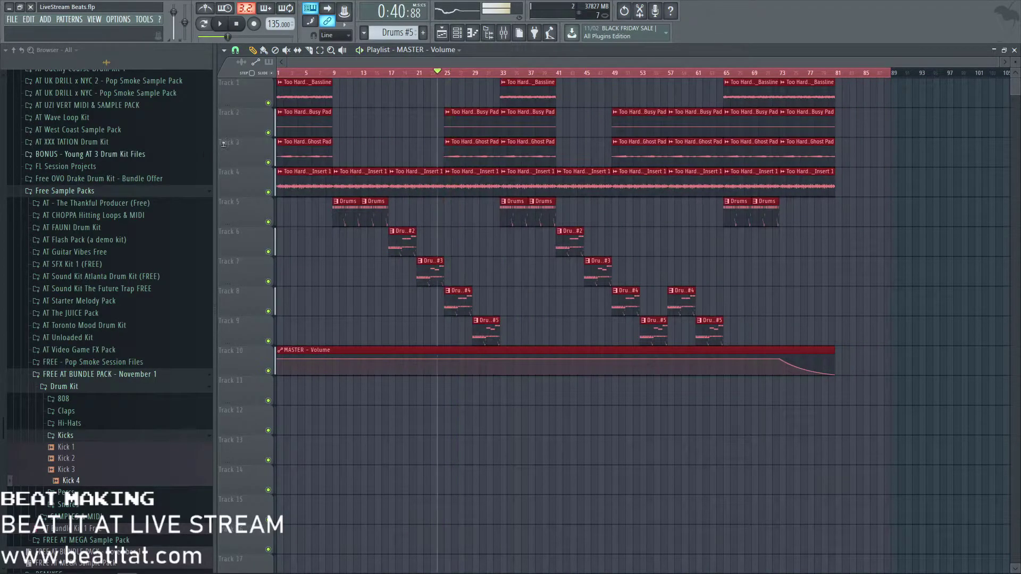
- Play the arrangement from bar 9 while browsing the drum kit's percussion and hi-hat samples and auditioning open hats
left_click(334, 72)
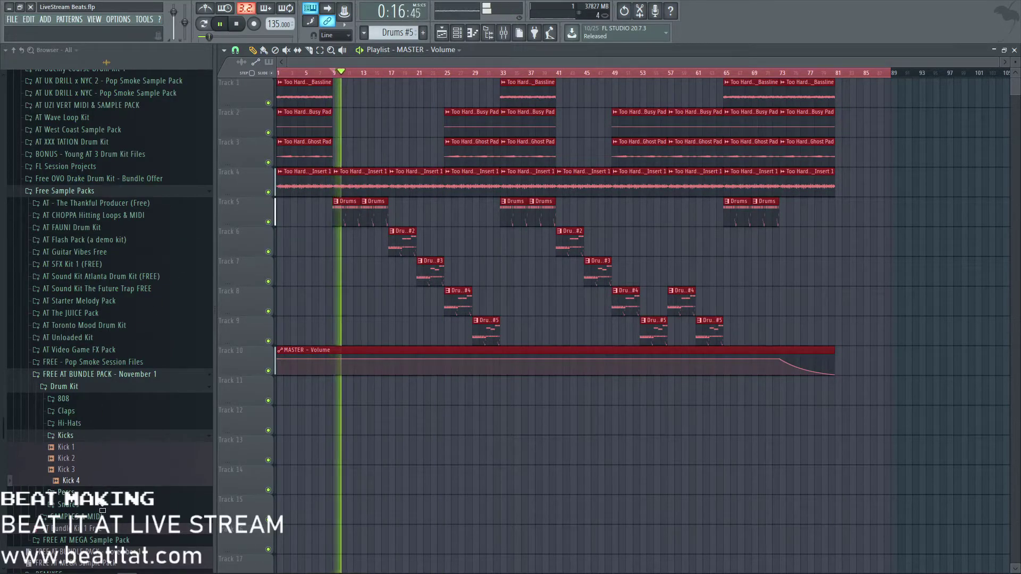
left_click(80, 492)
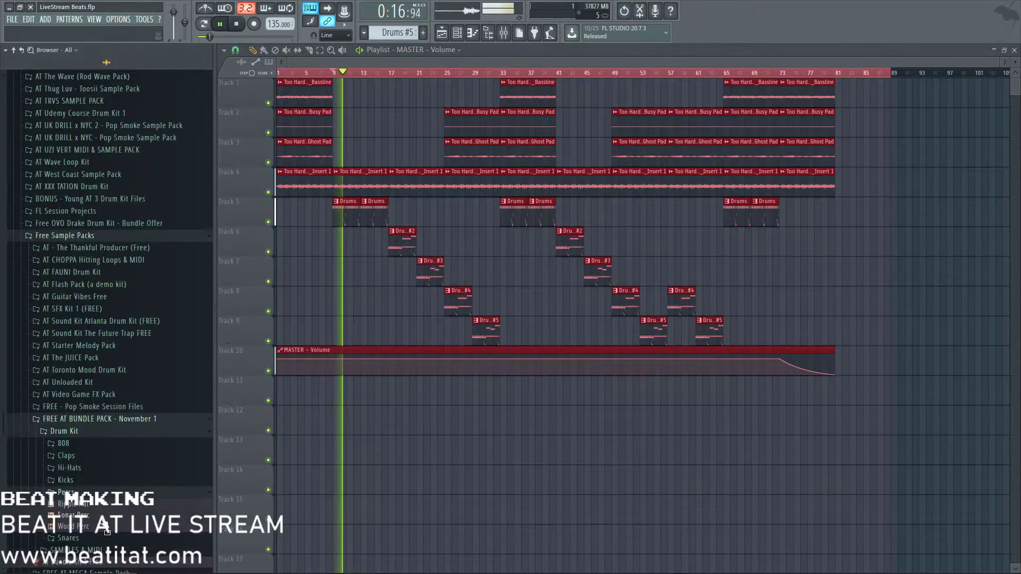
left_click(114, 493)
left_click(113, 469)
left_click(114, 544)
left_click(117, 557)
- Play from bar 25, open the Drums #4 pattern in the channel rack and stop playback
scroll(583, 64, "up", 2)
left_click(494, 73)
double_click(516, 296)
key("Escape")
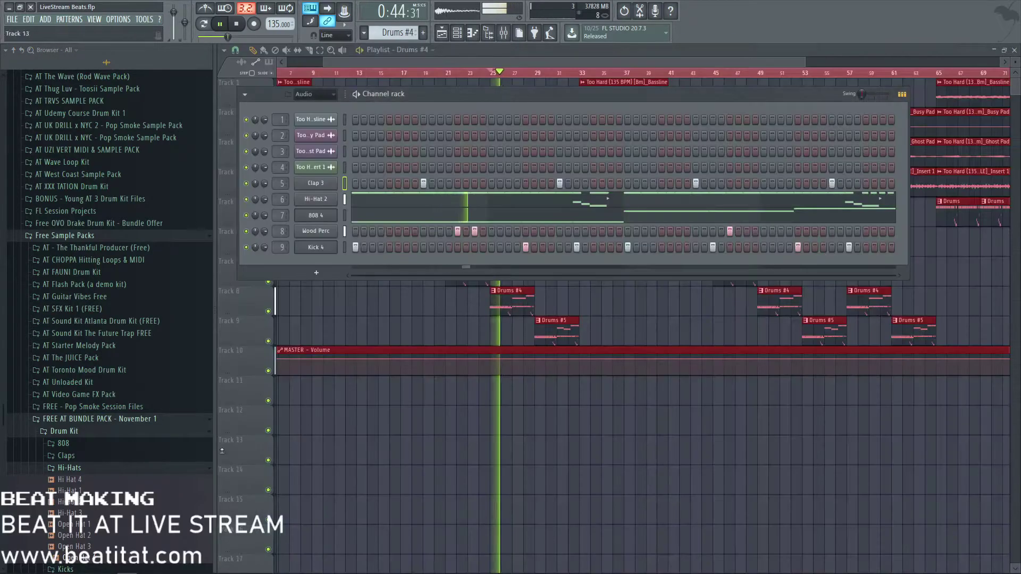
key("space")
- Audition the kit's hat samples and add Open Hat 1 as a new channel below Kick 4
left_click(76, 536)
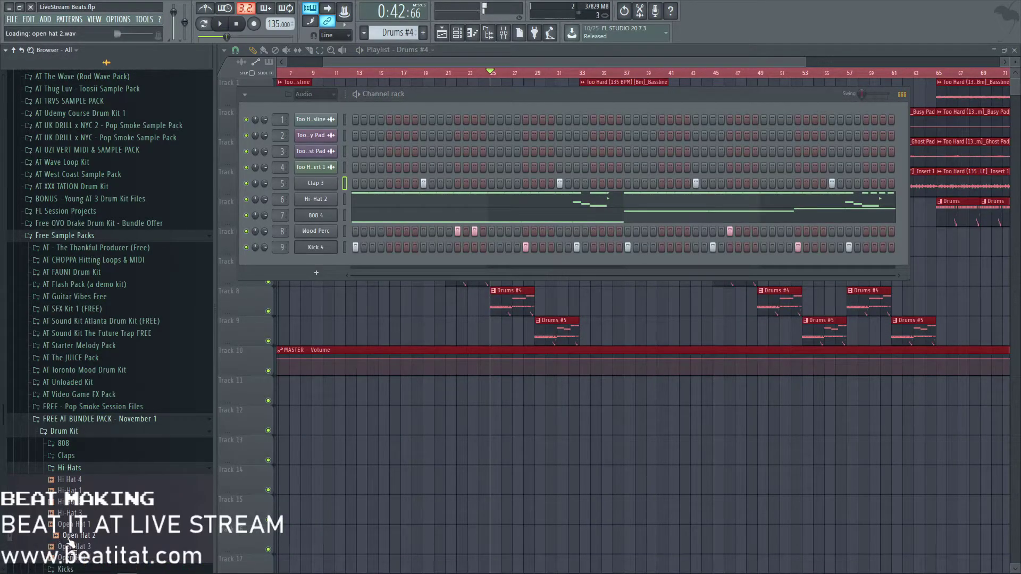
left_click(75, 525)
left_click(80, 536)
left_click(81, 514)
left_click_drag(91, 526, 356, 261)
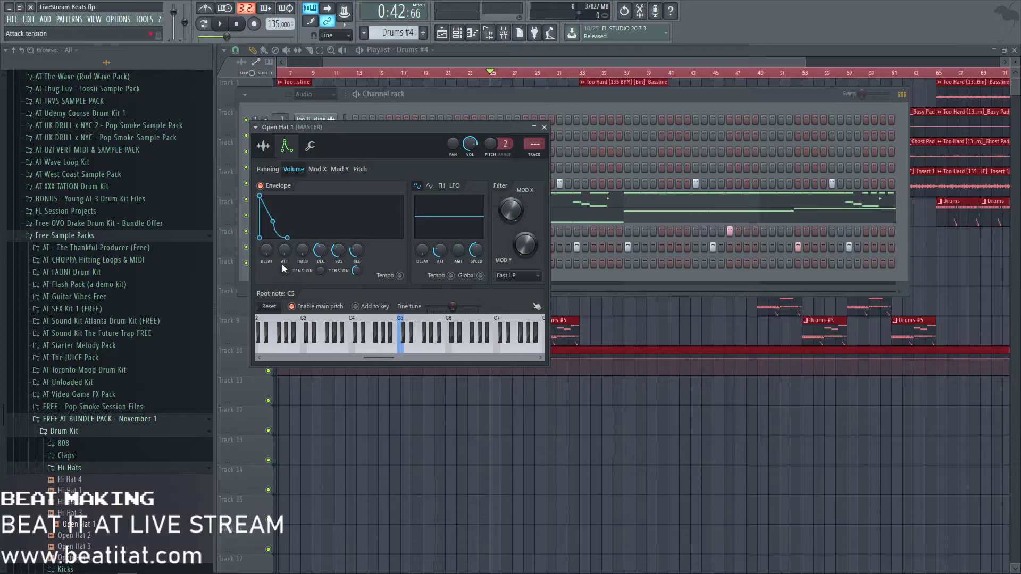
- Shape Open Hat 1's volume envelope with full hold and sustain and no decay or release, and close its settings
left_click_drag(356, 250, 357, 271)
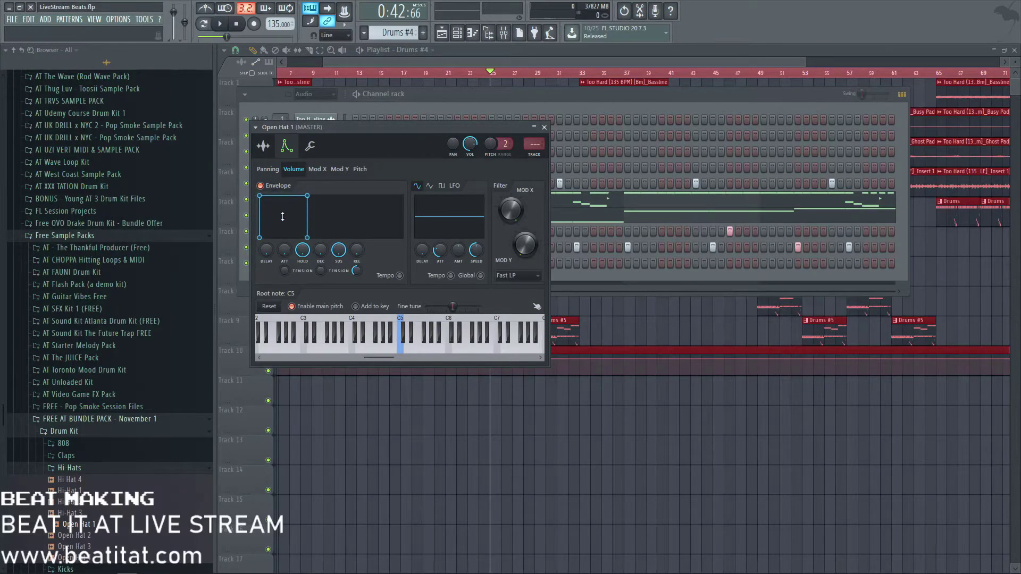
left_click(266, 143)
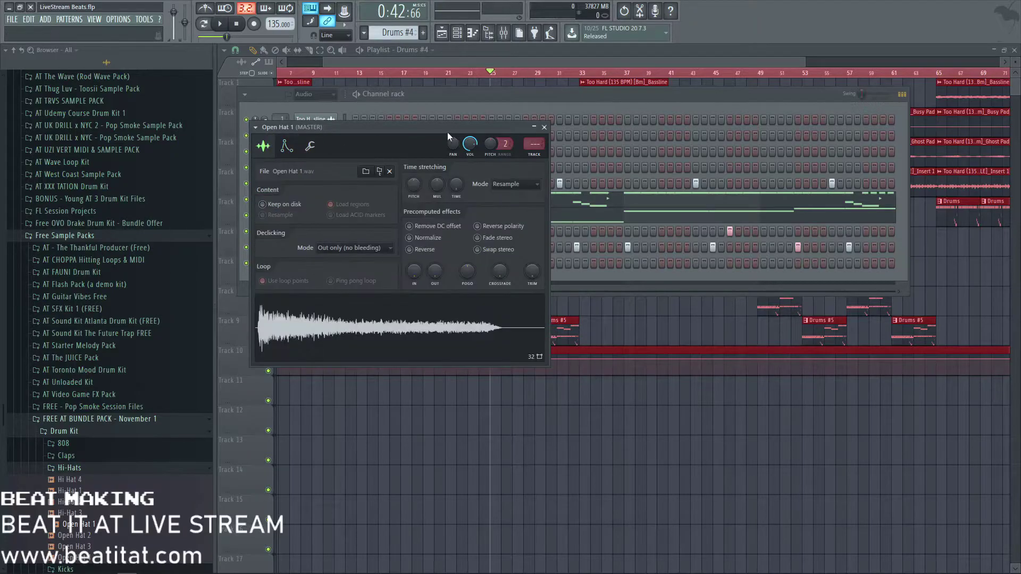
left_click(544, 127)
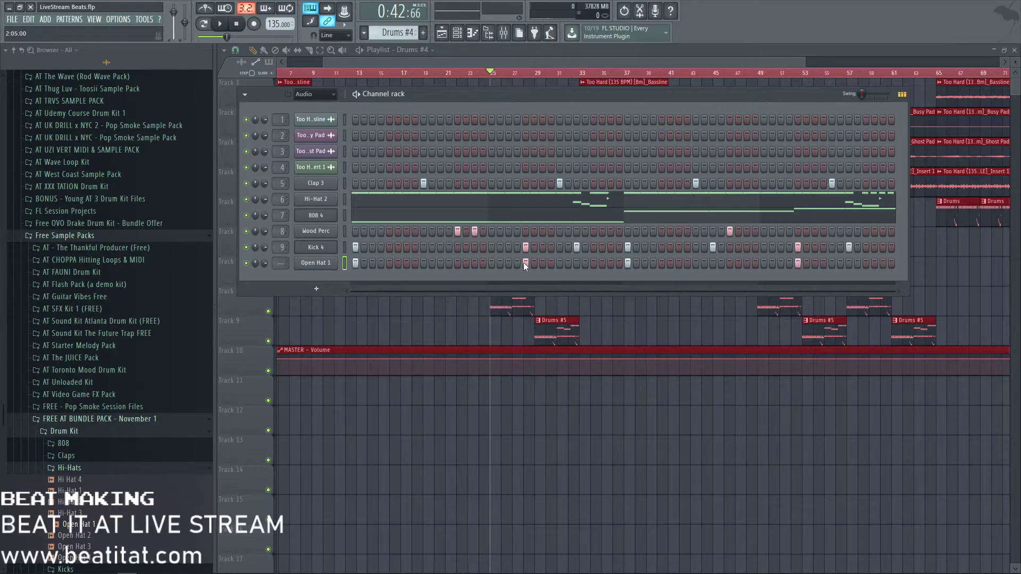
- Extend all four Open Hat 1 notes to two steps in the piano roll and play the Drums #4 pattern
right_click(324, 263)
left_click(354, 264)
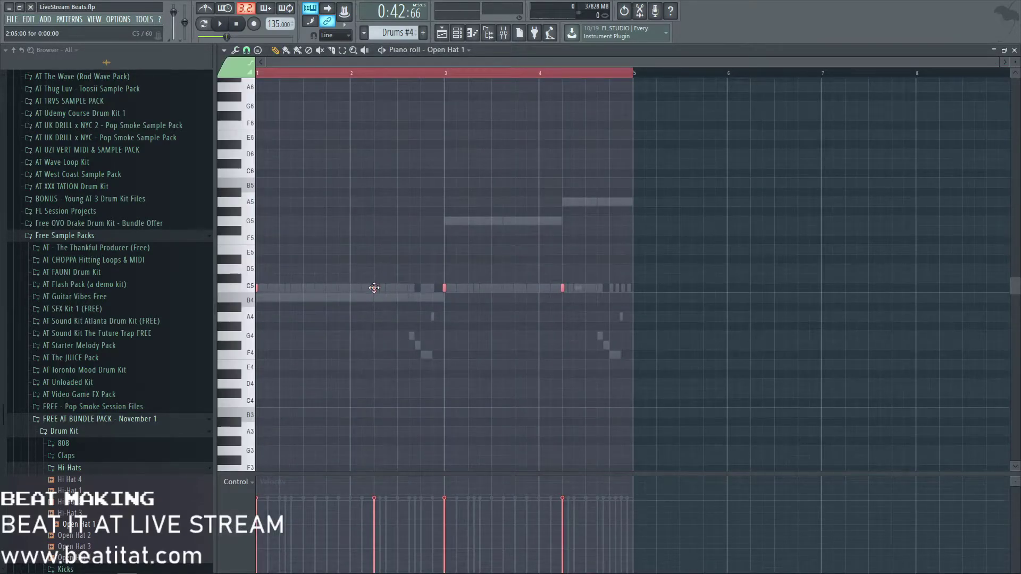
left_click_drag(375, 287, 386, 289)
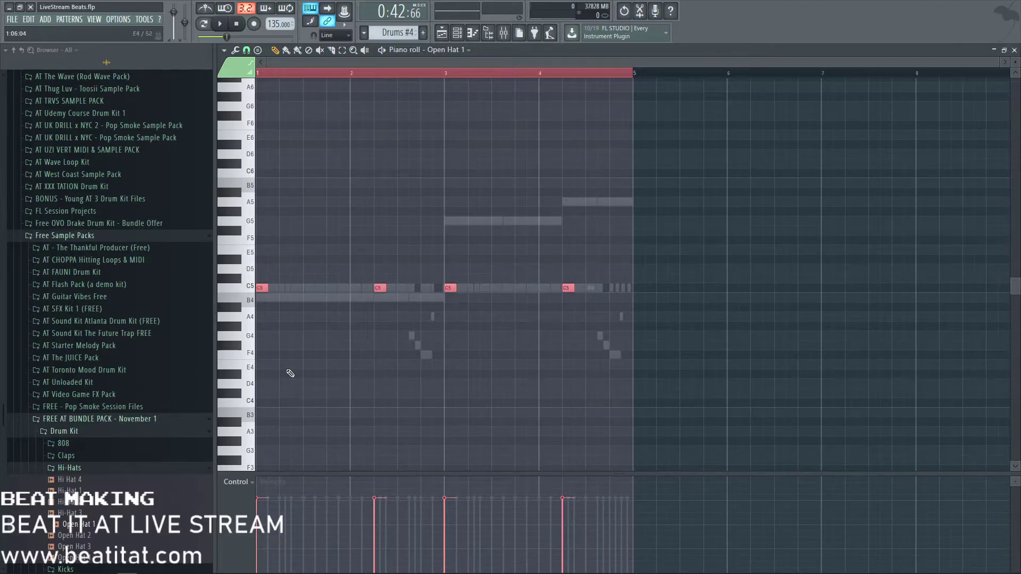
key("space")
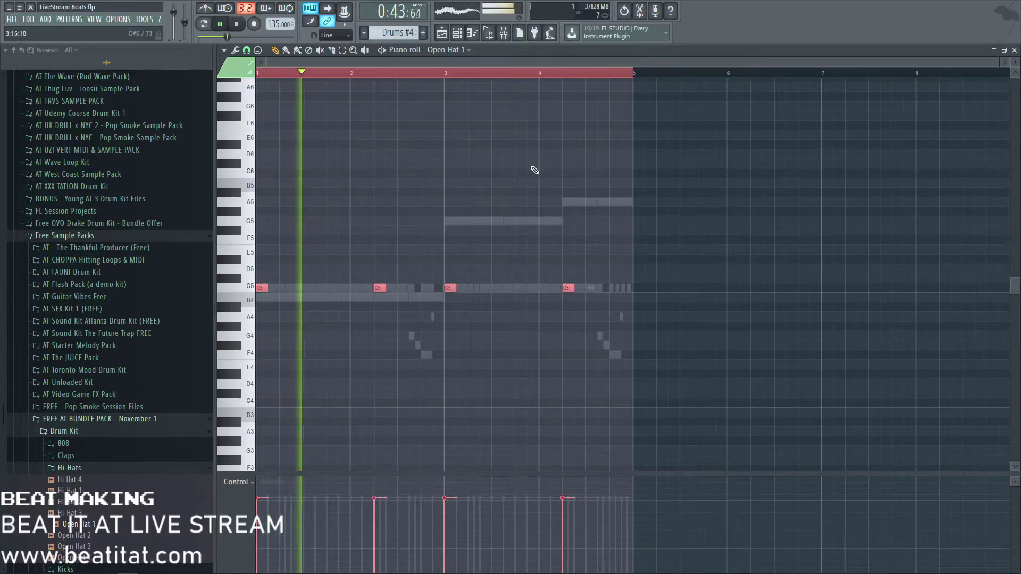
- Copy all the Open Hat 1 notes from Drums #4 into the Drums #5 pattern and return to the playlist
key("ctrl+a")
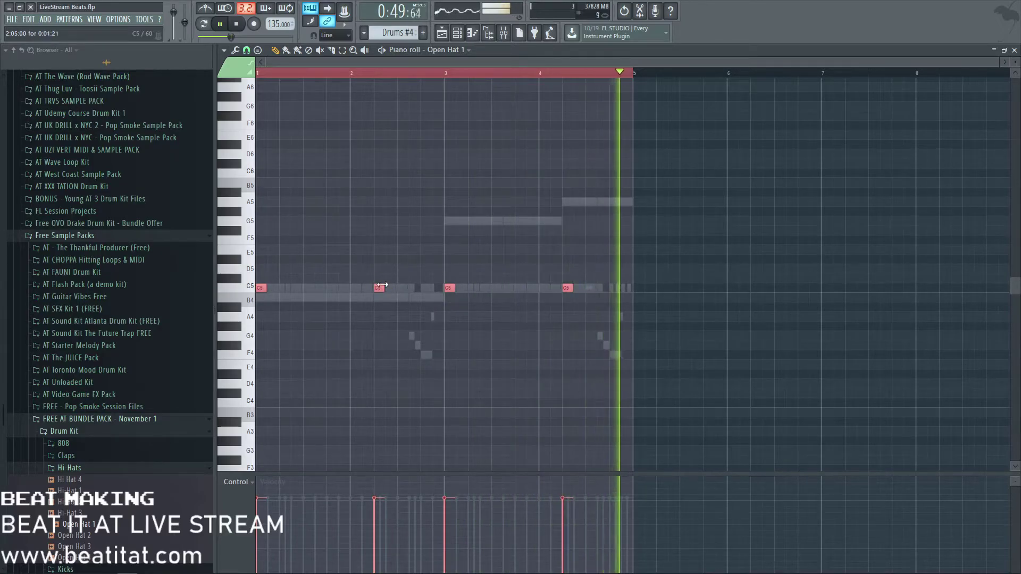
key("Up")
key("Up")
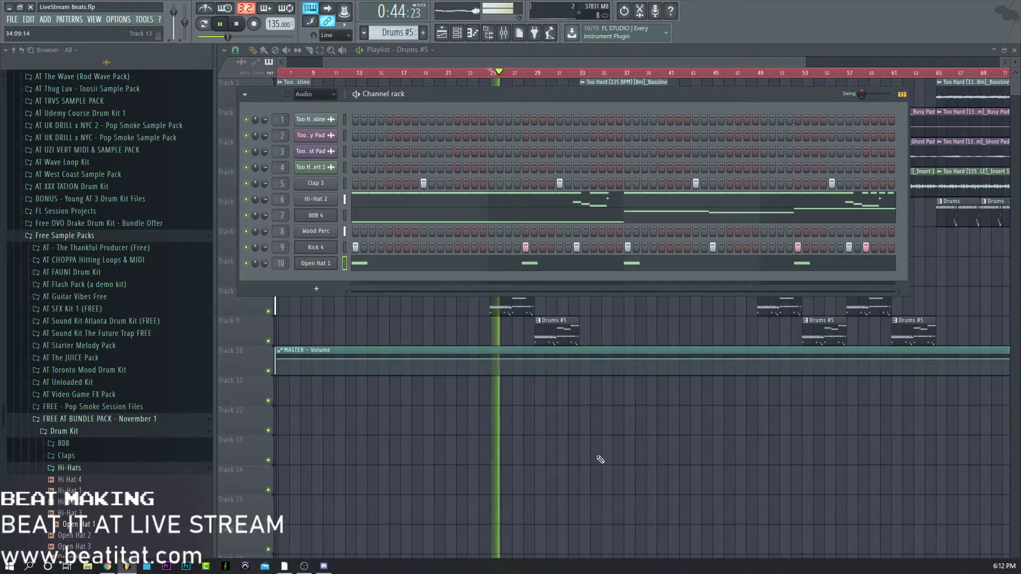
key("F6")
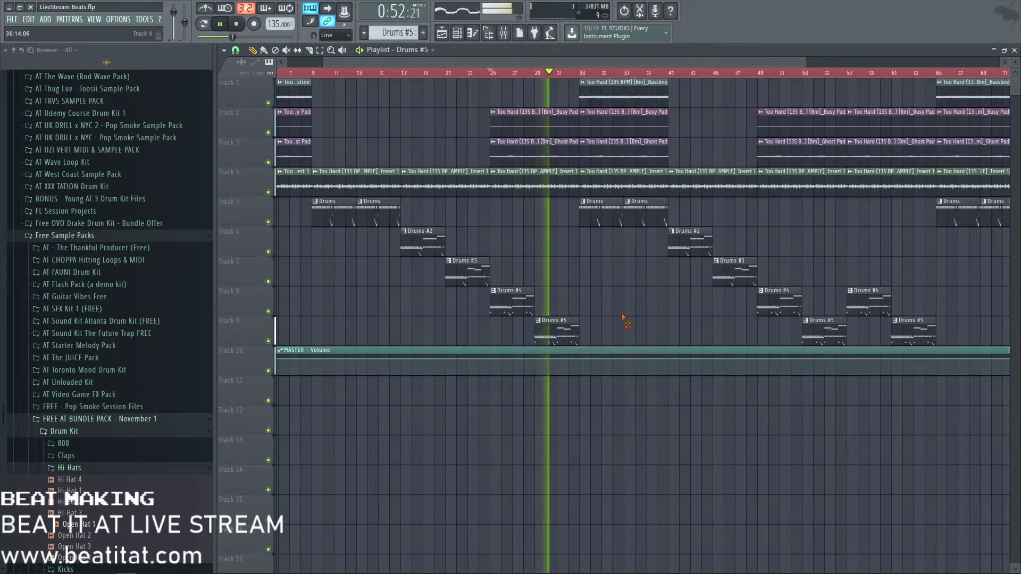
- Open the mixer during song playback and lower the HH track's volume slightly
scroll(595, 275, "down", 3)
key("F9")
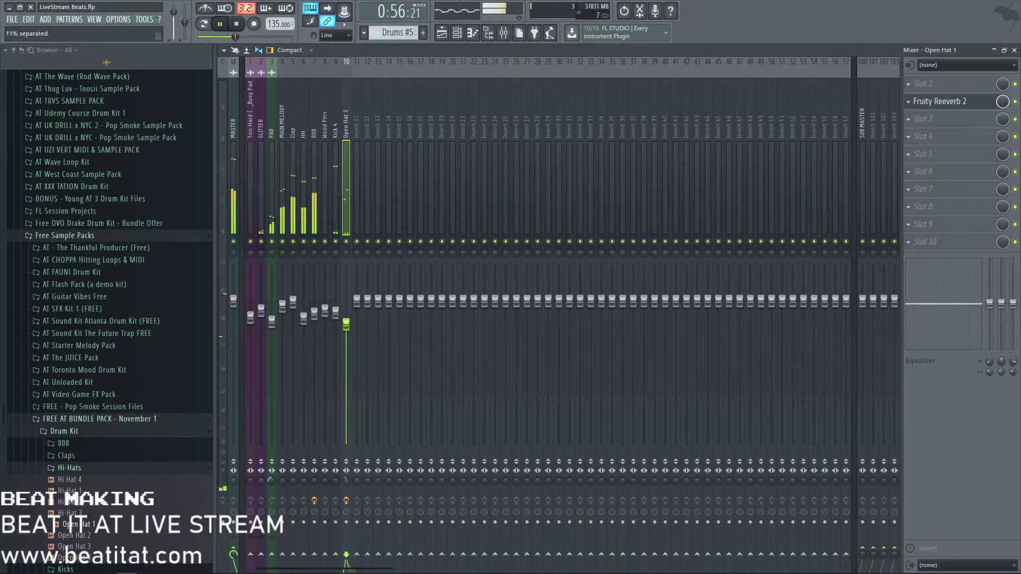
left_click(299, 178)
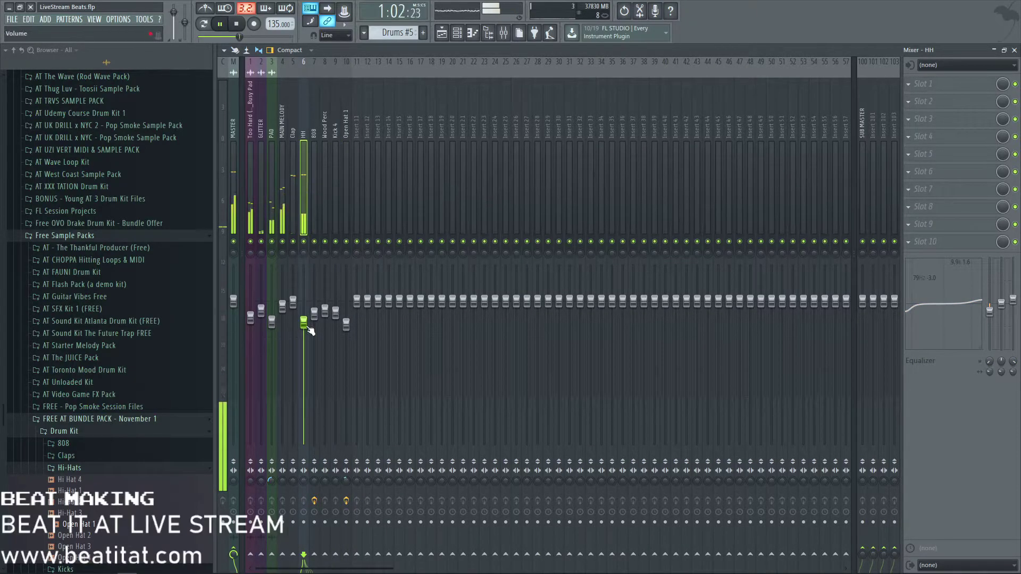
- Insert Fruity Parametric EQ 2 on the Clap track, gently boosting the highs and cutting the lows, and close it
left_click(293, 219)
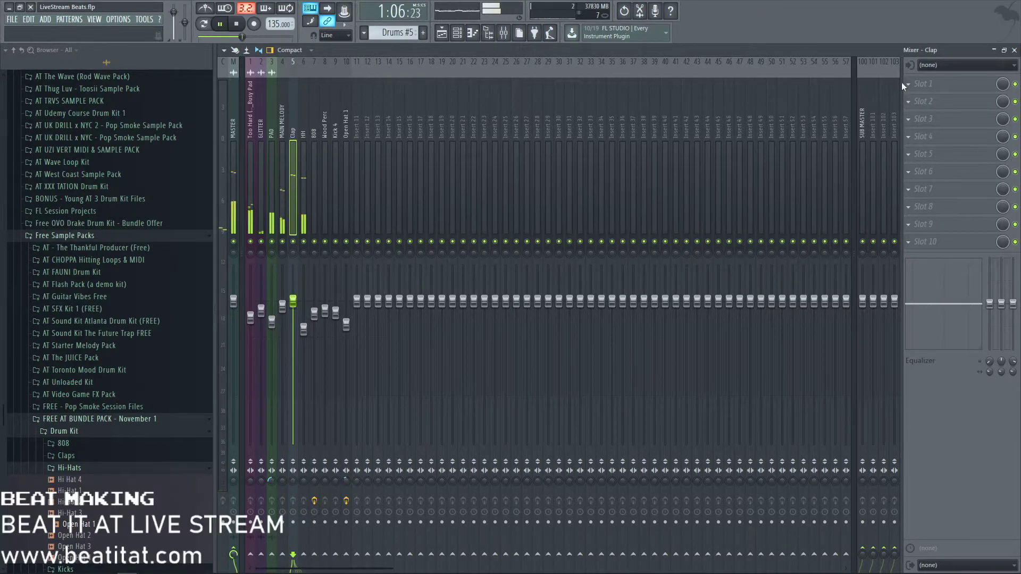
left_click(915, 84)
mouse_move(419, 75)
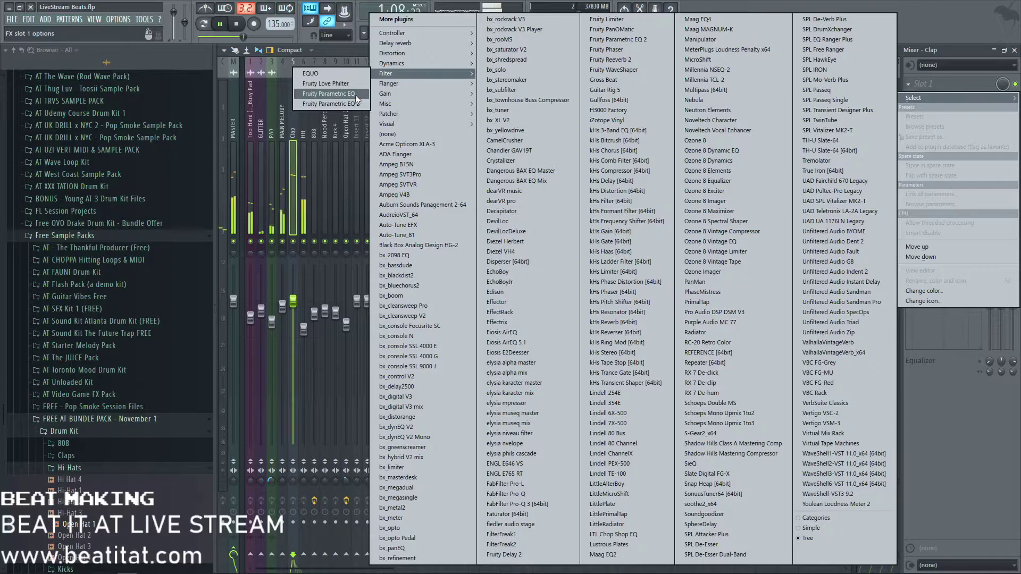
left_click(353, 104)
mouse_move(445, 239)
left_mouse_down()
mouse_move(470, 237)
mouse_move(447, 235)
left_mouse_up()
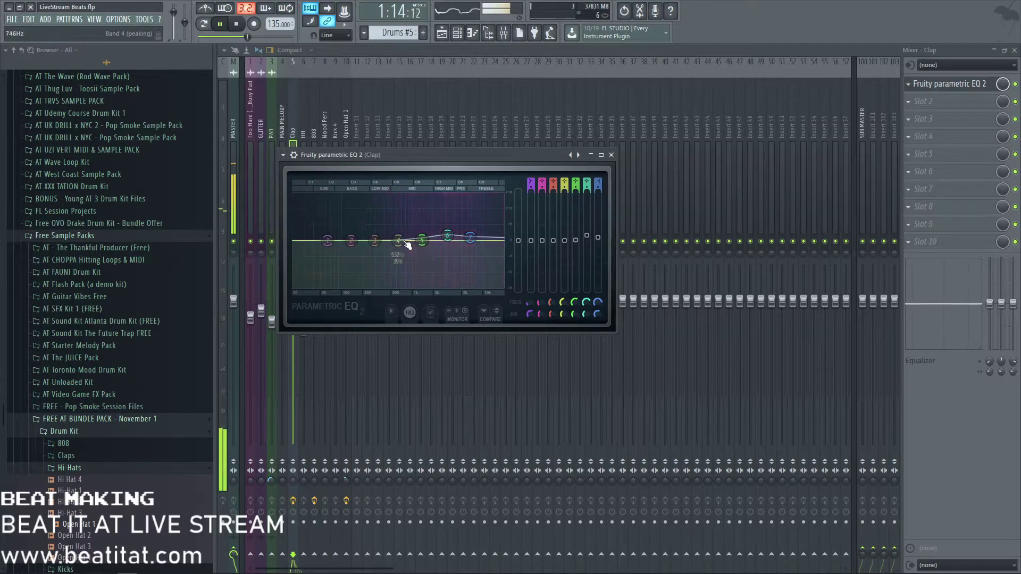
left_click_drag(329, 243, 326, 247)
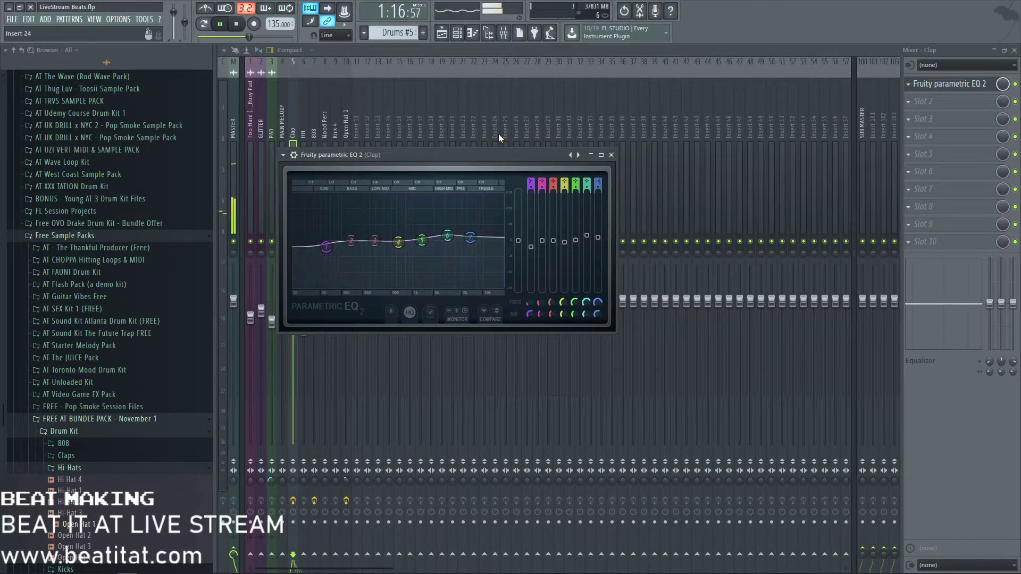
left_click(610, 155)
- Go through the HH, Kick 4 and Open Hat 1 mixer tracks and raise the Wood Perc track's volume
left_click(304, 213)
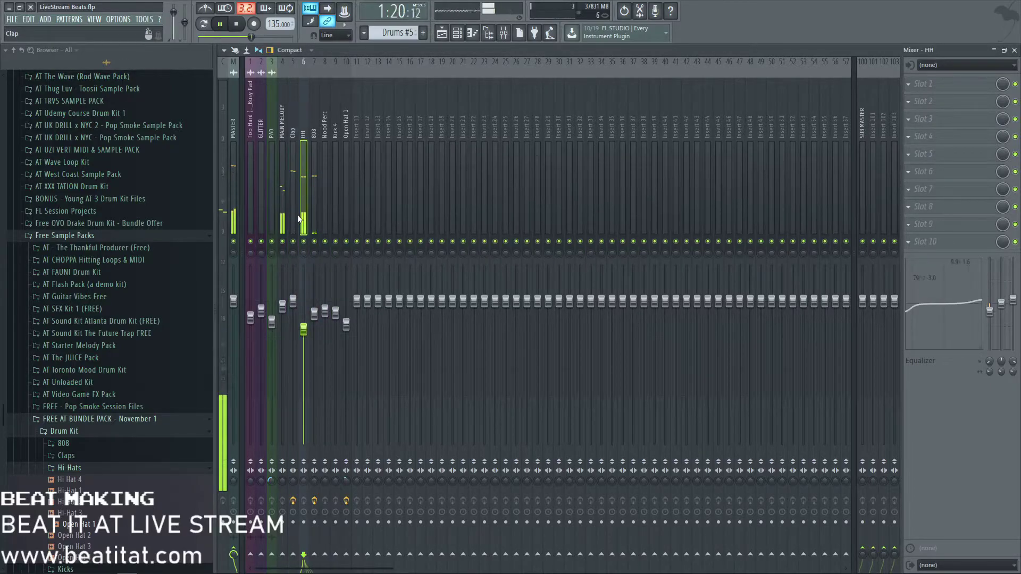
left_click(324, 198)
left_click(335, 195)
left_click(346, 200)
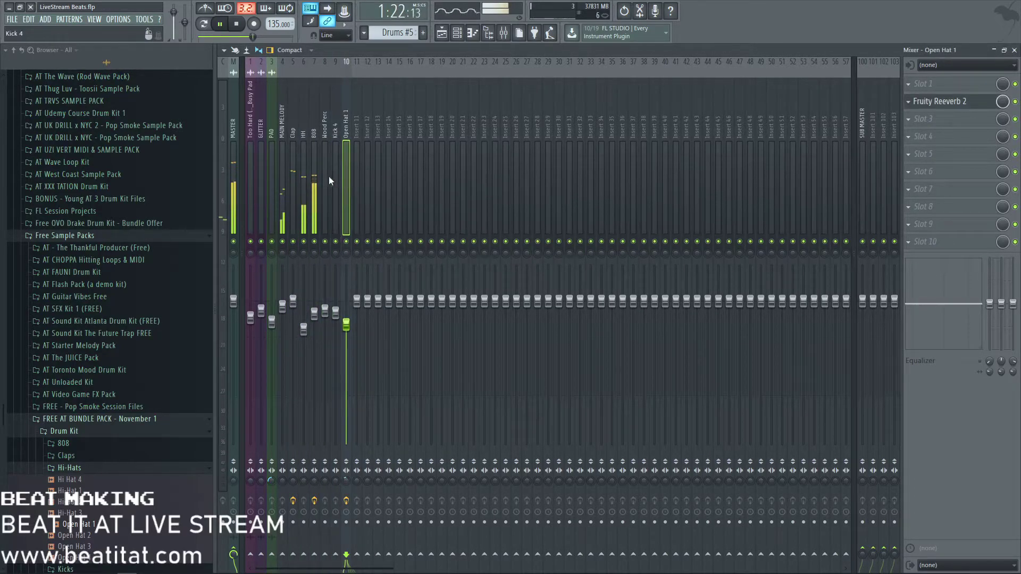
left_click(325, 208)
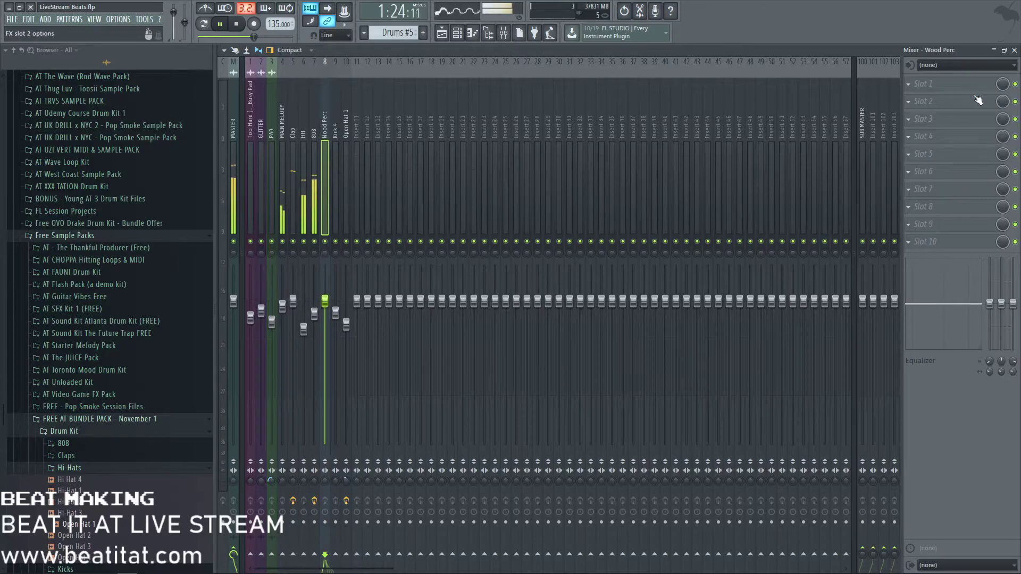
- Insert Fruity Parametric EQ 2 on Wood Perc, cut band 4 and boost bands 5 and 6, and return to the playlist
left_click(952, 84)
mouse_move(913, 98)
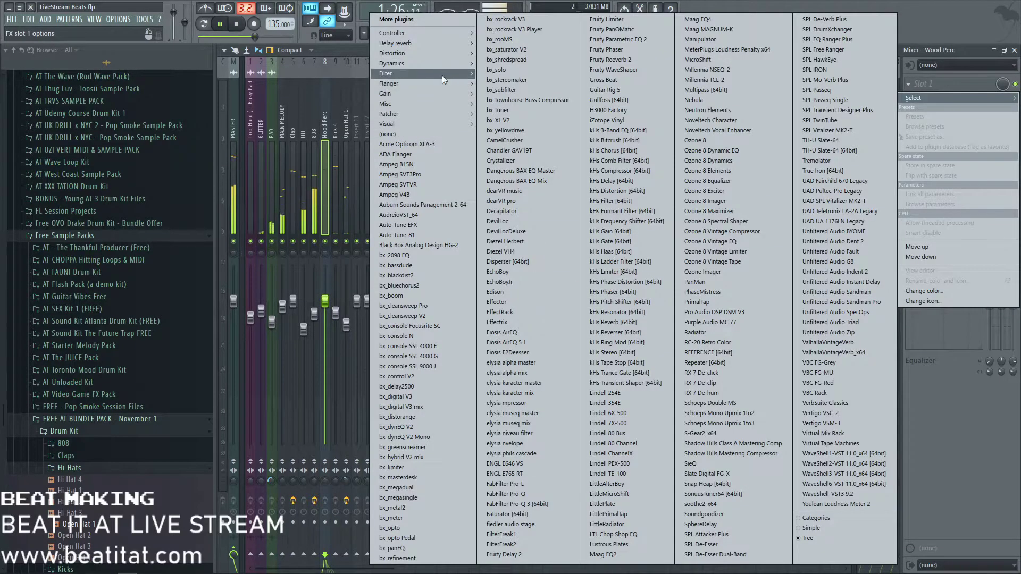
mouse_move(441, 75)
left_click(348, 104)
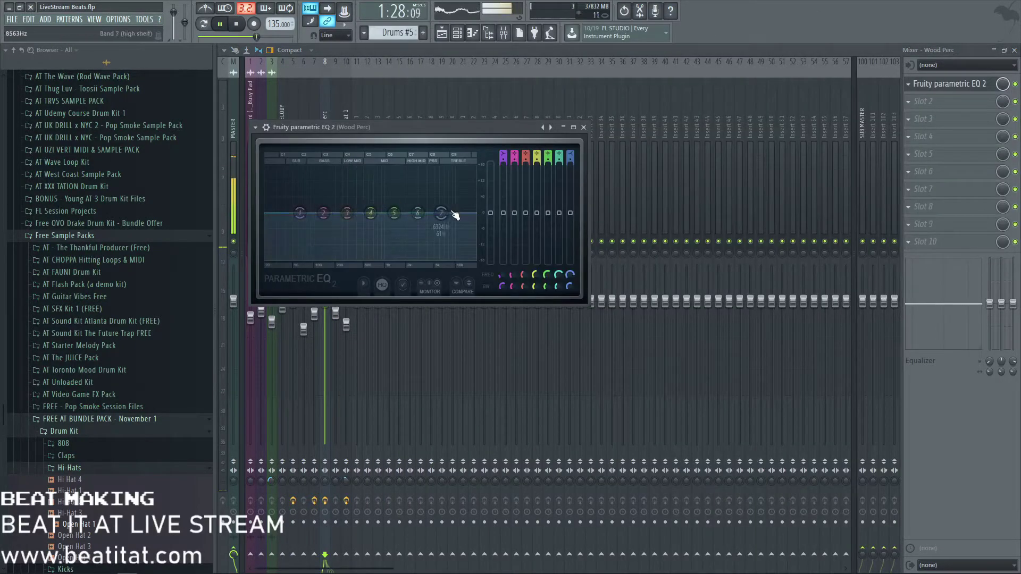
scroll(360, 208, "down", 3)
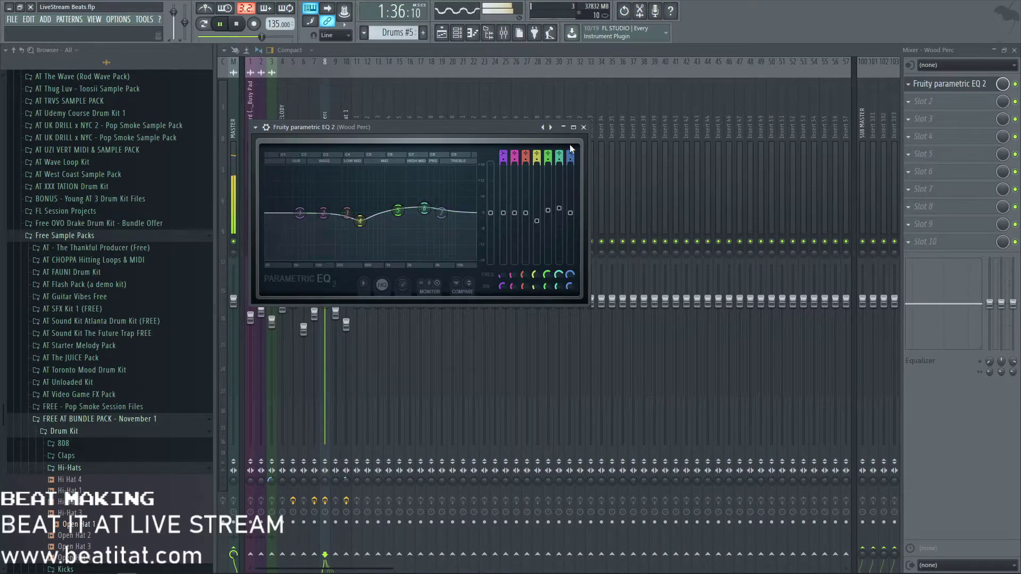
left_click(584, 128)
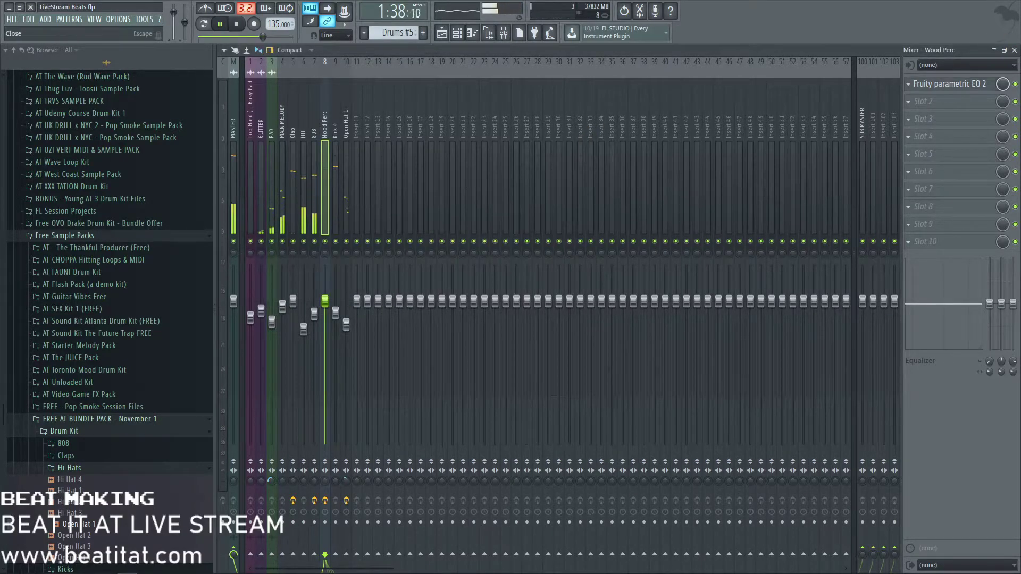
left_click(1014, 50)
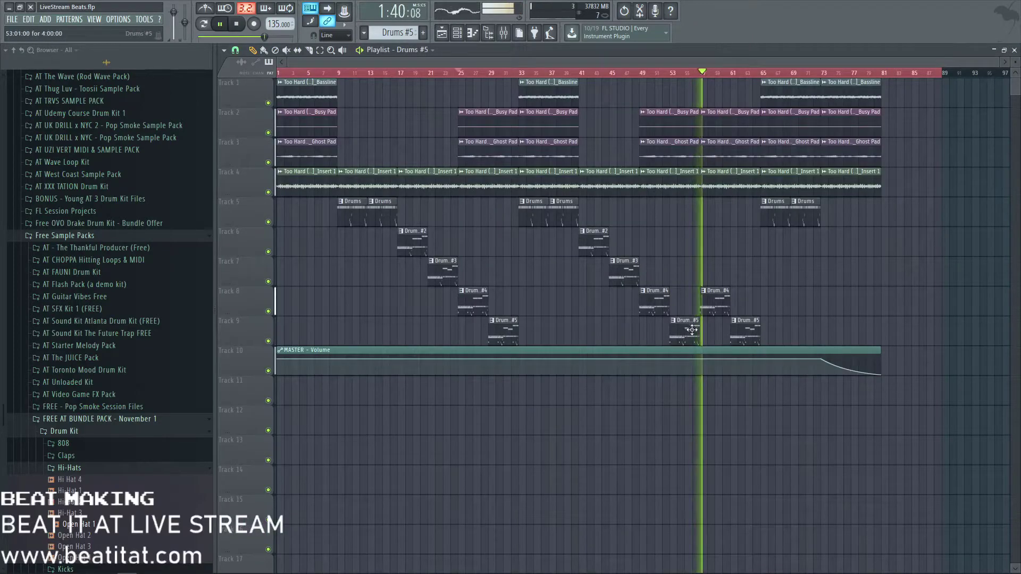
- Copy the Wood Perc steps from the Drums #4 pattern into Drums #5 and close the channel rack
double_click(653, 306)
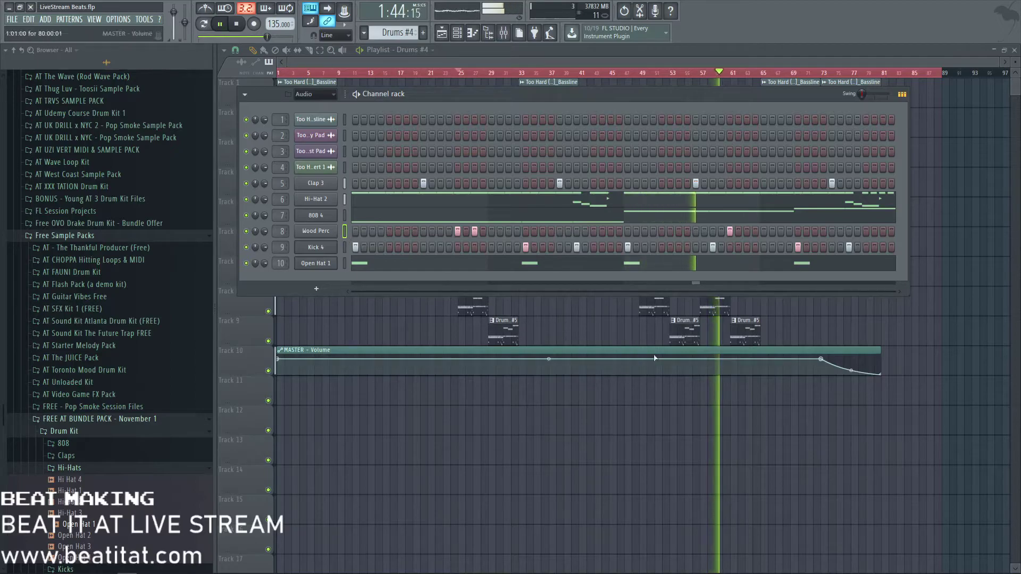
left_click(673, 321)
left_click(674, 321)
double_click(683, 332)
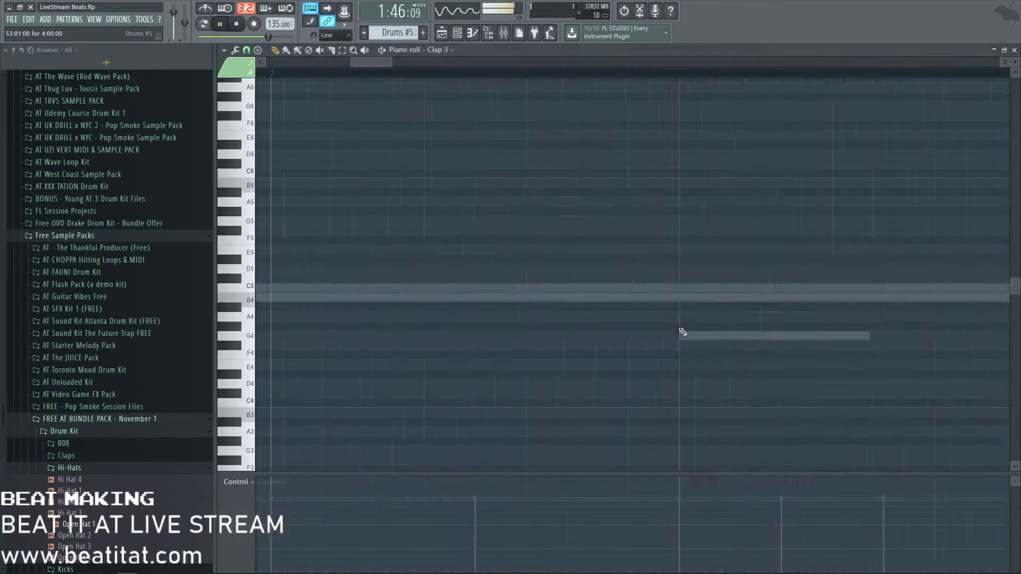
key("Escape")
left_click(344, 232)
key("ctrl+v")
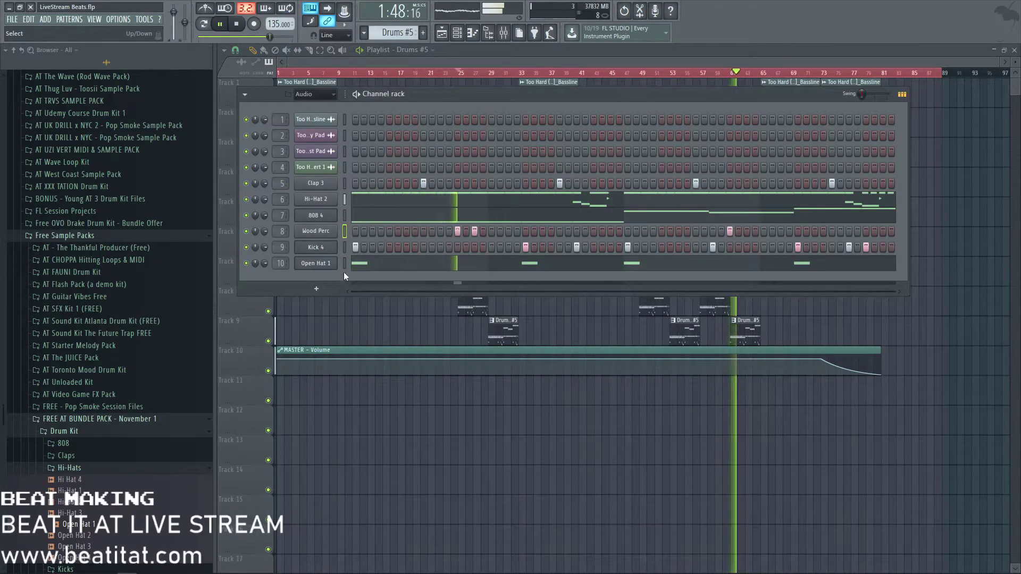
right_click(566, 488)
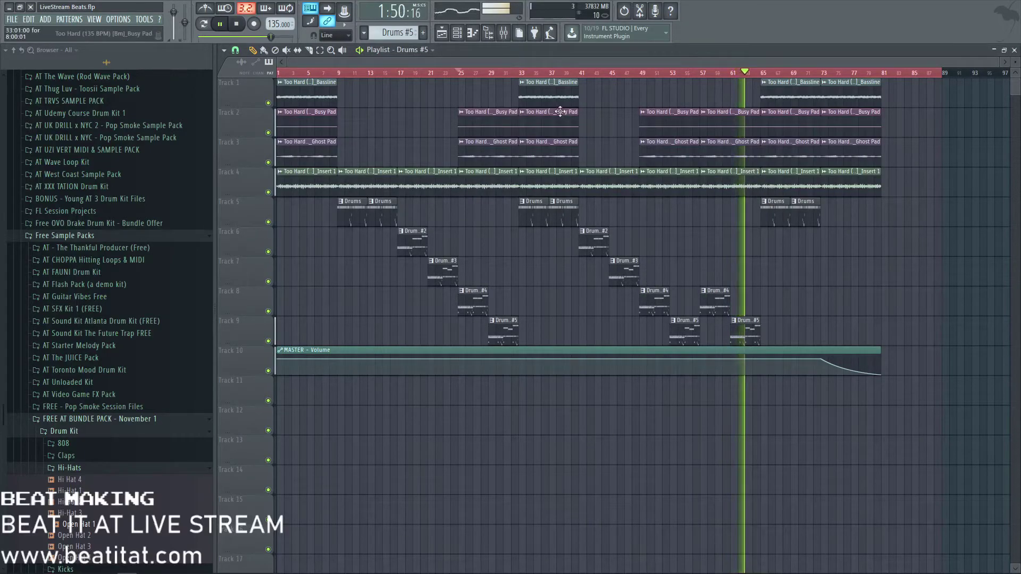
- Move all clips from bar 33 onward eight bars later, fill the gap with a copy of the bars 25–32 clips, and replay from the start
left_click_drag(520, 101, 889, 392)
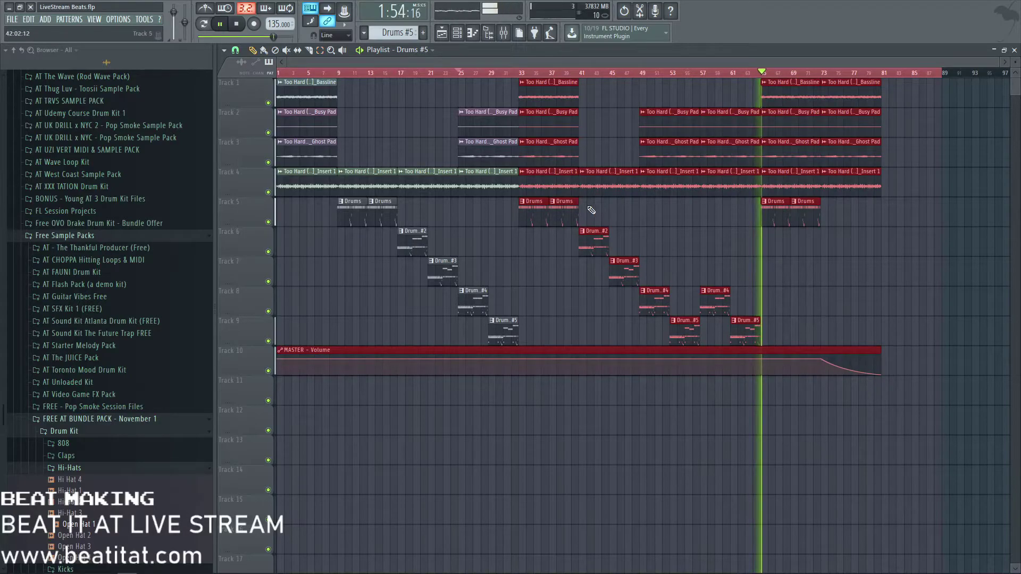
left_click_drag(547, 178, 607, 178)
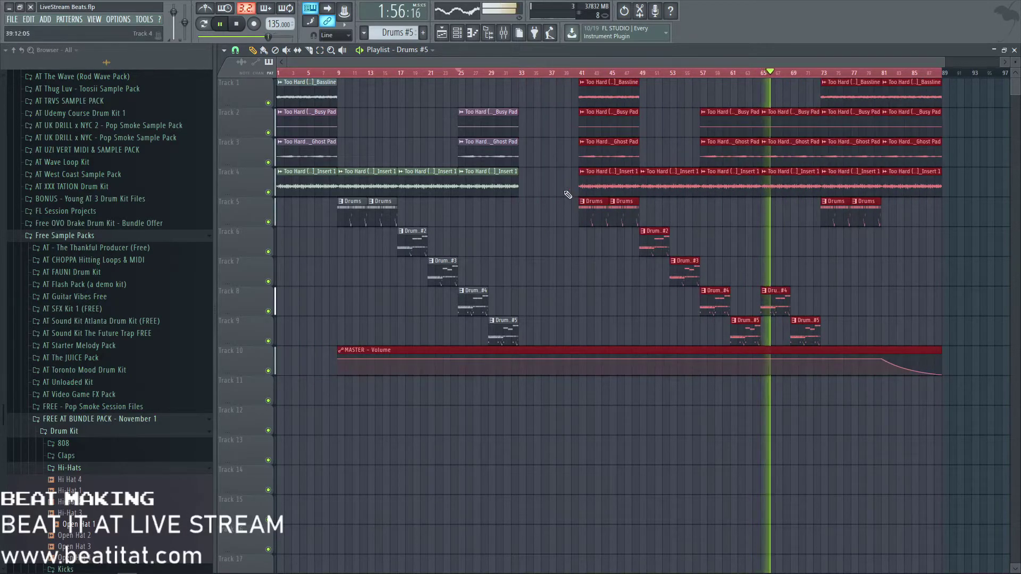
left_click_drag(465, 109, 534, 336)
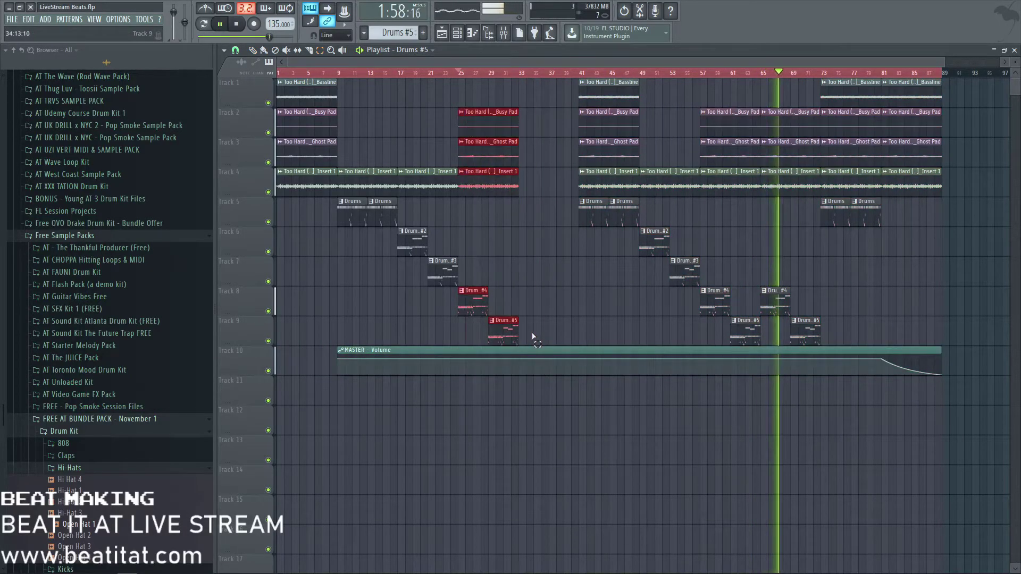
key("ctrl+b")
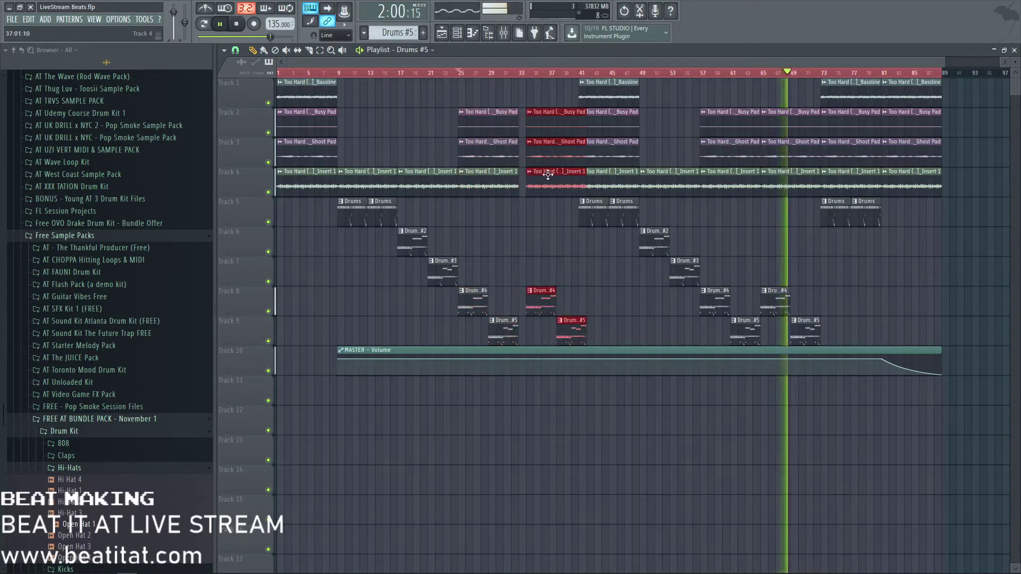
left_click(533, 237, "ctrl")
key("ctrl+a")
left_click(535, 239, "ctrl")
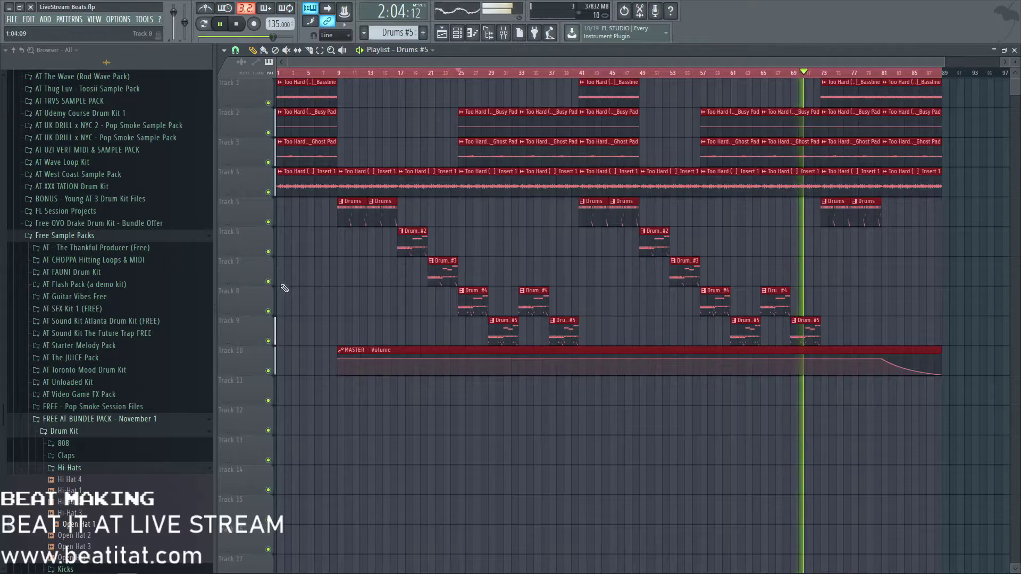
left_click_drag(317, 72, 227, 81)
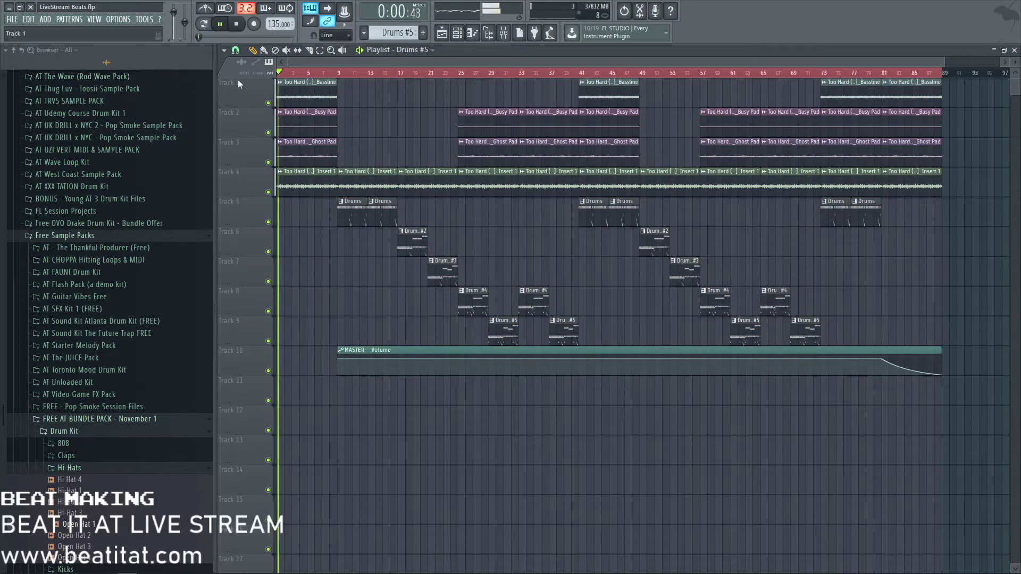
- Create a new pattern named Prod Tag and place it on track 11 just before bar 9
left_click(421, 33)
type("Pr")
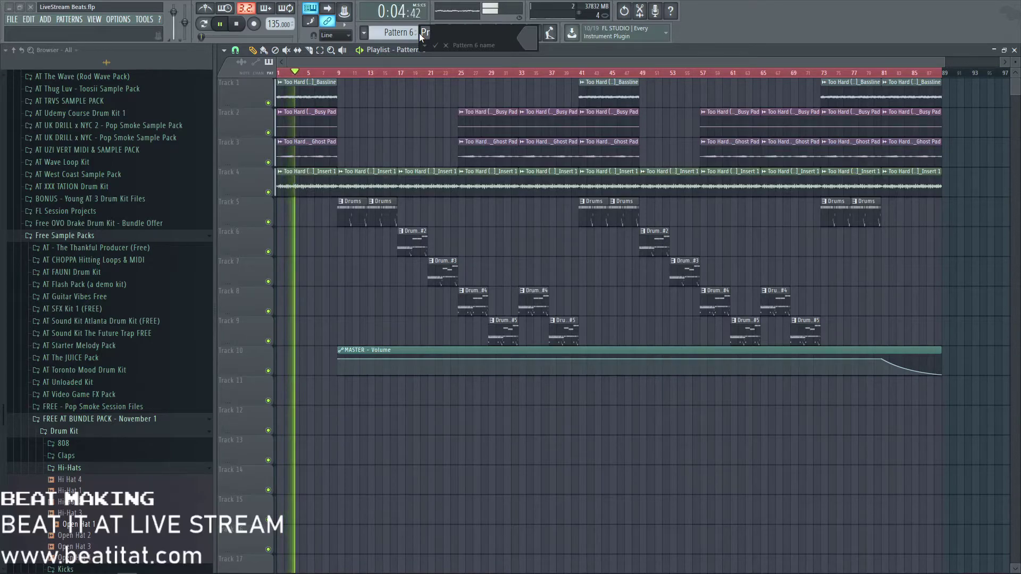
type("od Tag")
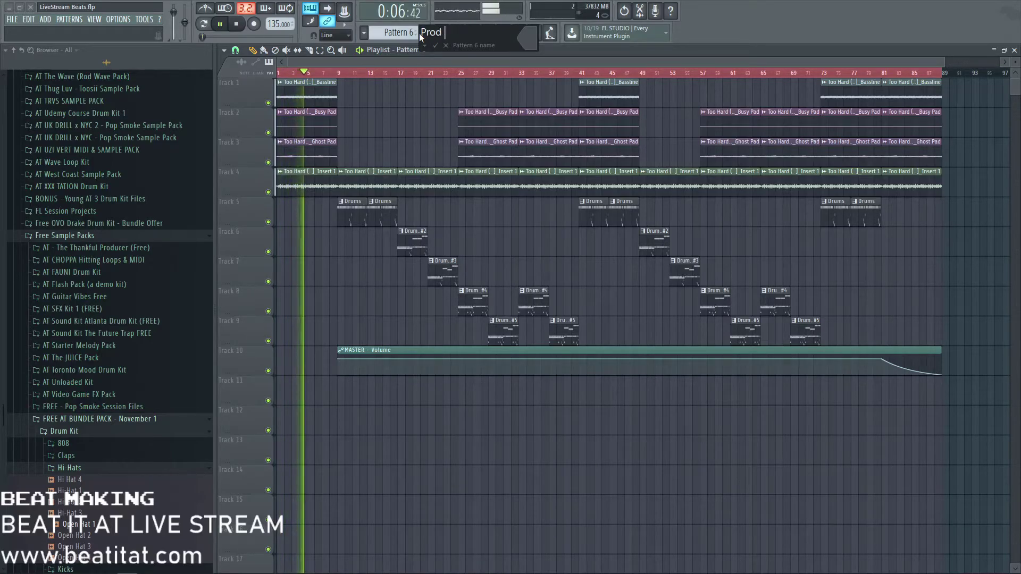
key("Return")
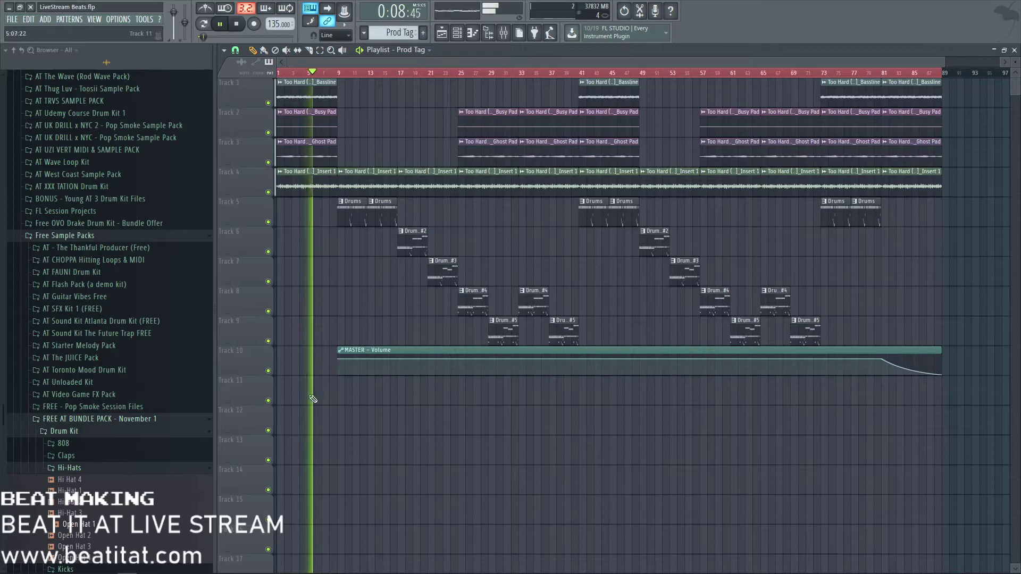
scroll(317, 398, "up", 2)
- Open the channel rack and look through the sample library folders, collapsing the free bundle pack and AT Samples, for a producer tag
key("F6")
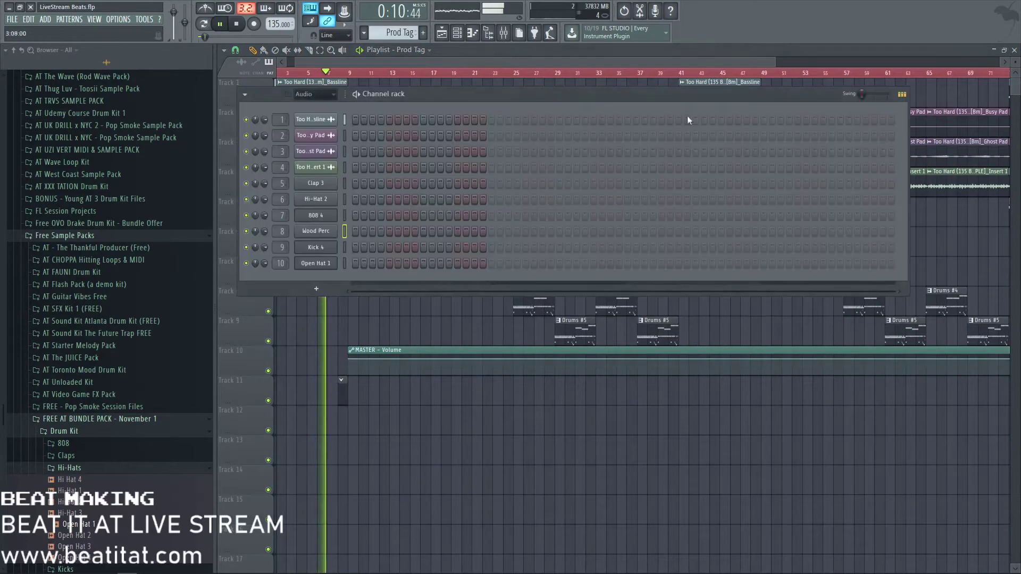
left_click(64, 419)
scroll(70, 448, "down", 3)
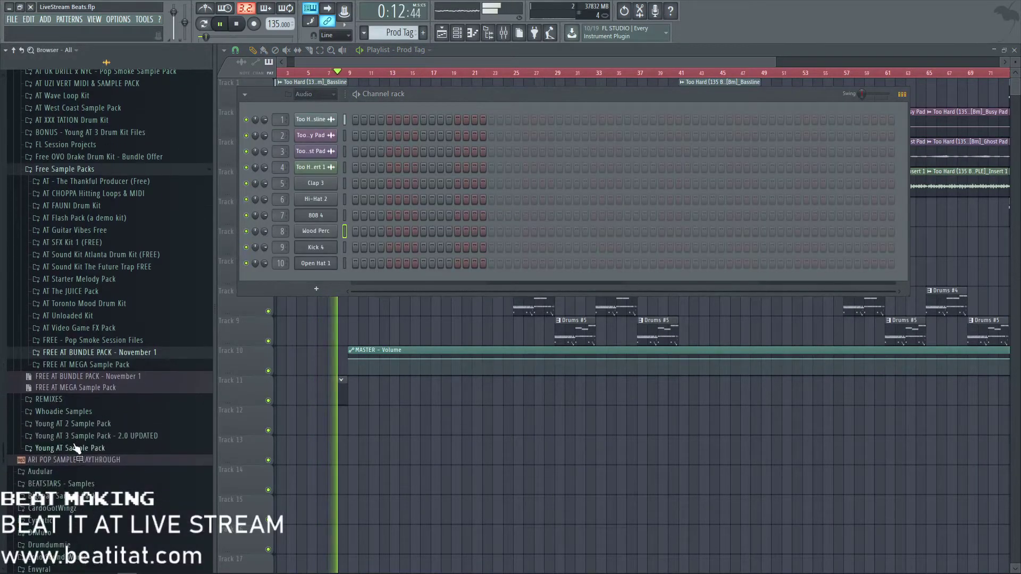
scroll(75, 446, "up", 9)
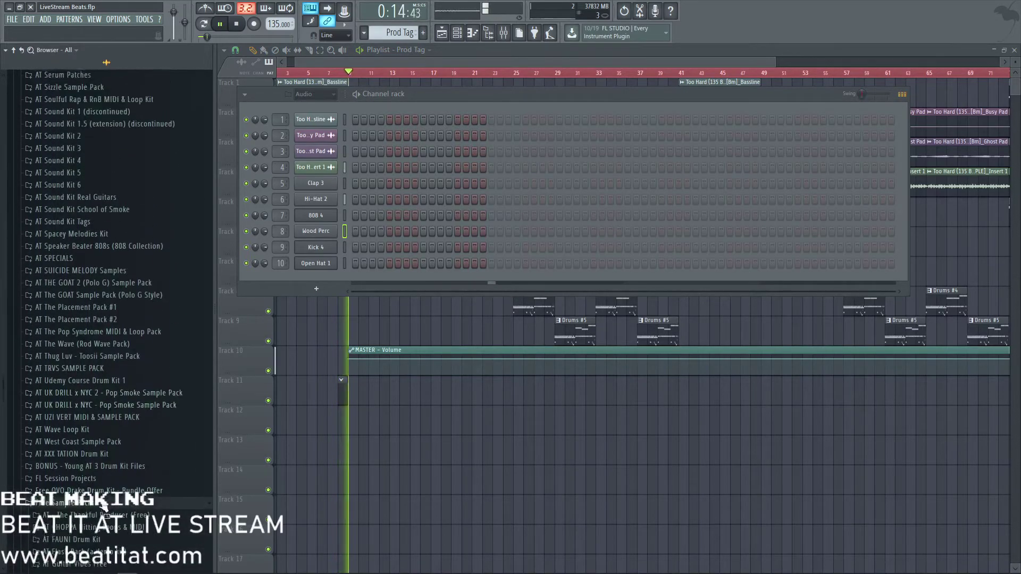
scroll(101, 463, "up", 14)
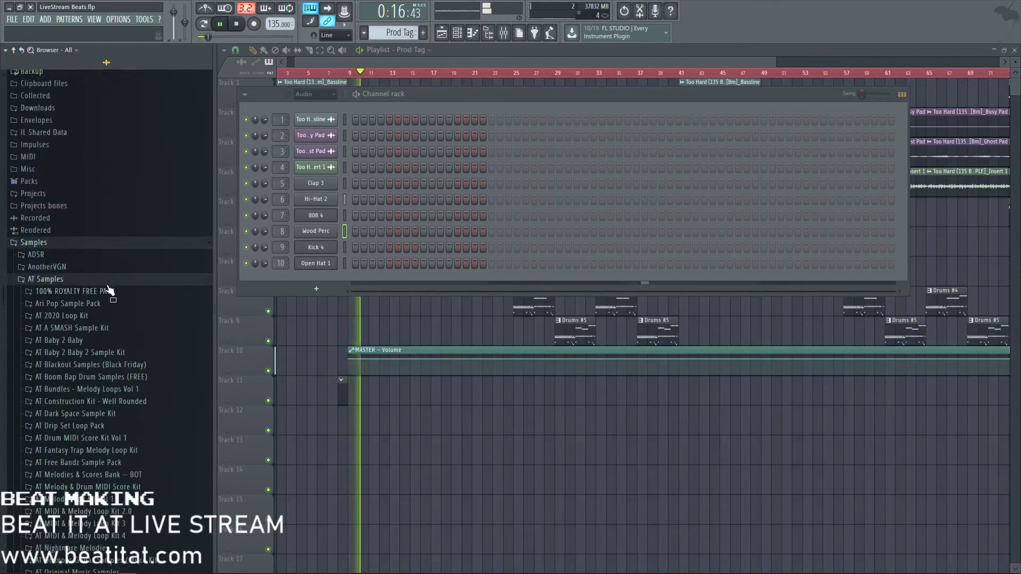
left_click(107, 284)
scroll(93, 414, "down", 10)
scroll(91, 383, "up", 12)
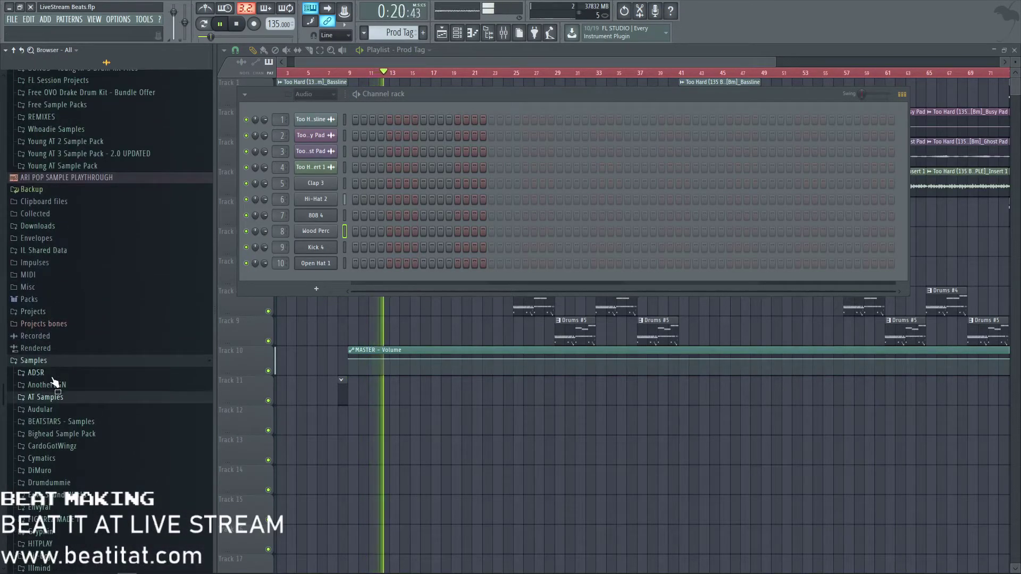
left_click(53, 397)
scroll(78, 424, "down", 10)
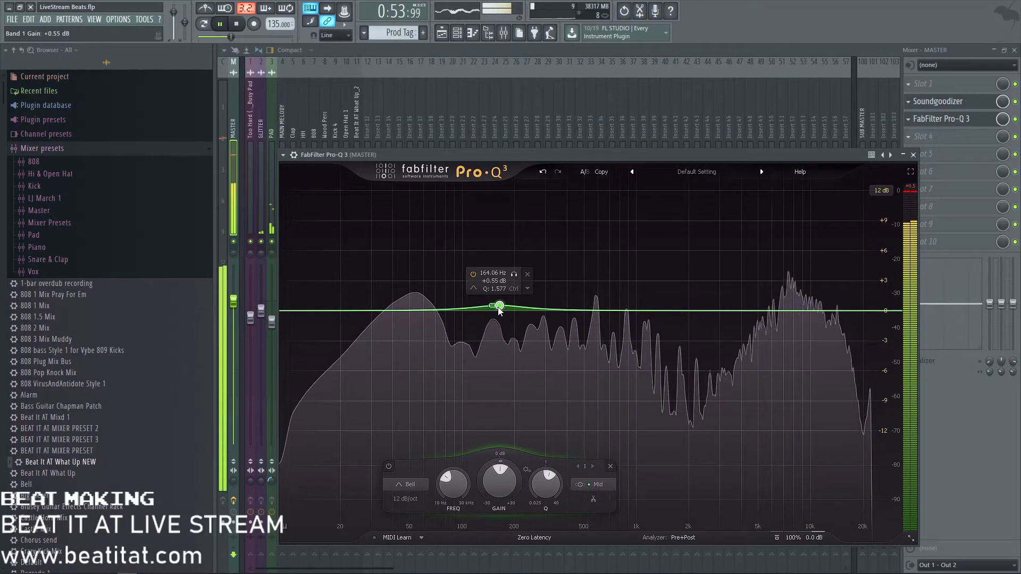
- Adjust the Q of the 164 Hz band in the master's FabFilter Pro-Q 3 and set the processing mode to Linear Phase
scroll(499, 308, "up", 3)
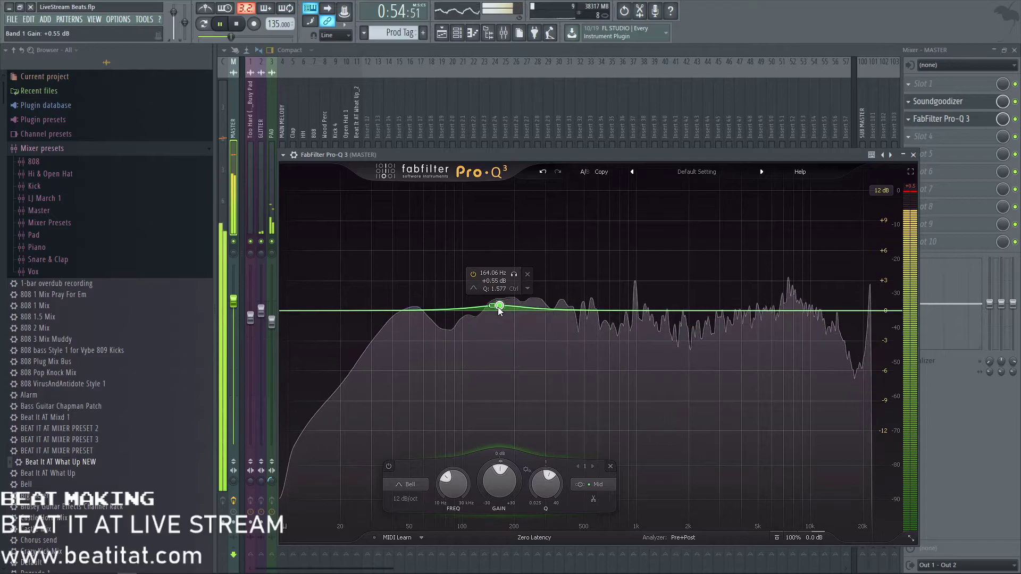
left_click(535, 538)
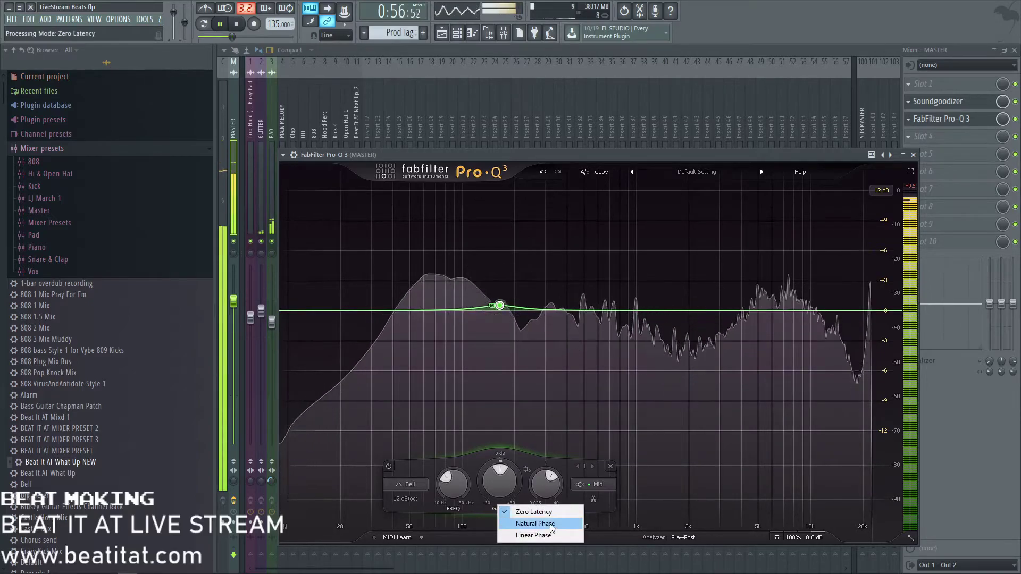
left_click(561, 532)
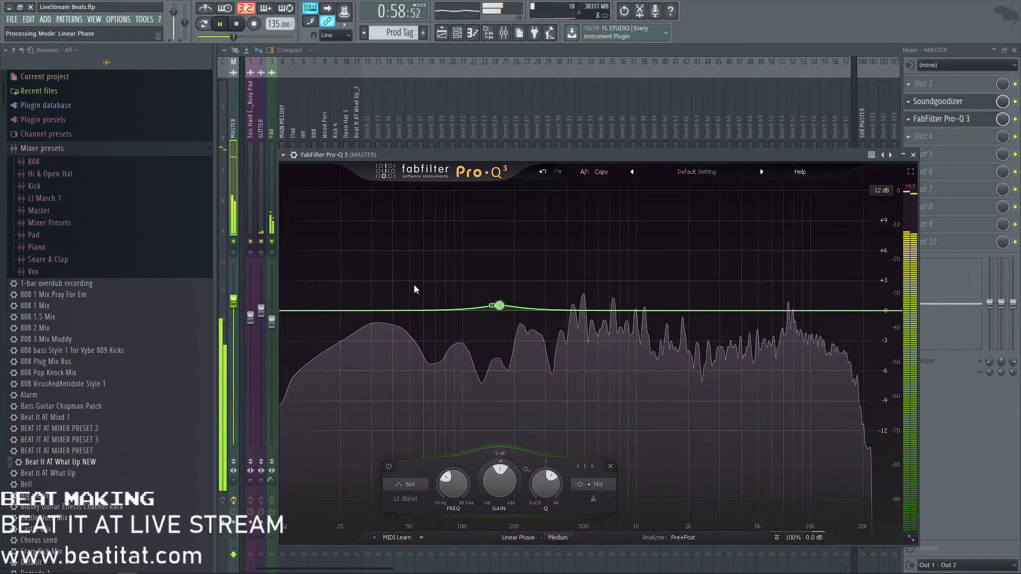
- Add a second band with a slight cut around 800 Hz and a third at 1512.5 Hz with +0.48 dB gain and Q 0.912
left_click_drag(626, 310, 630, 285)
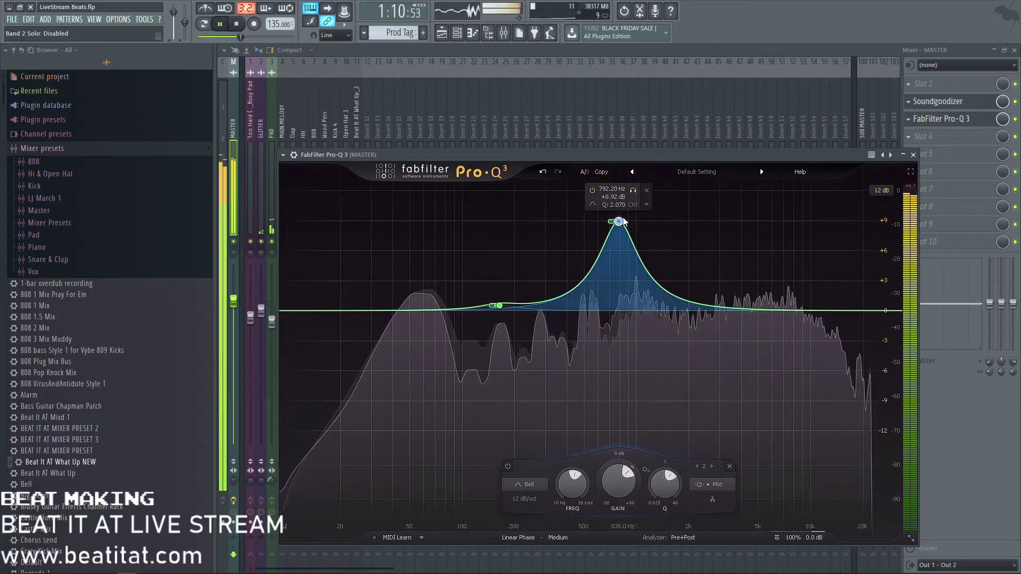
left_click_drag(619, 221, 666, 308)
double_click(660, 311)
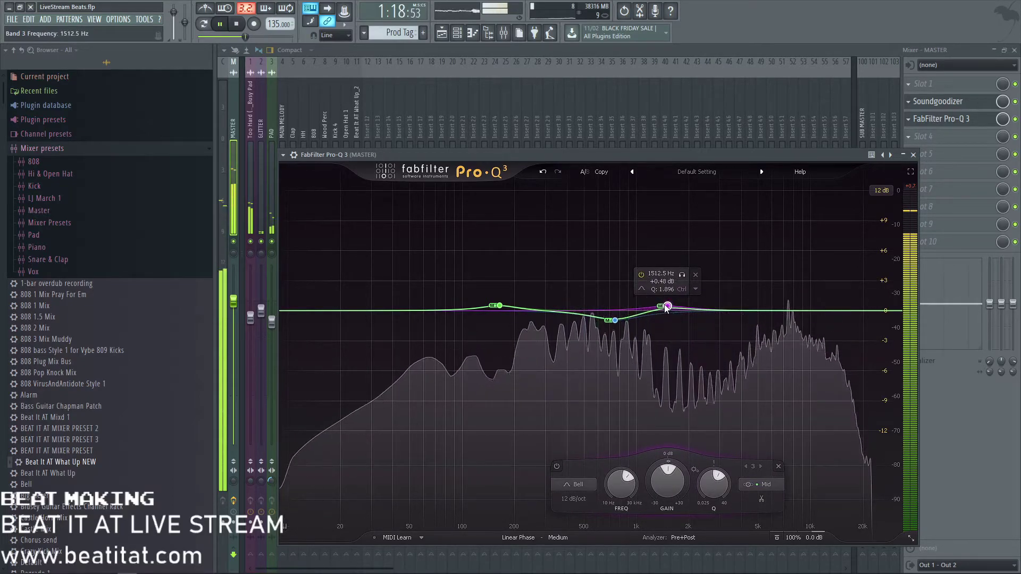
scroll(666, 308, "down", 5)
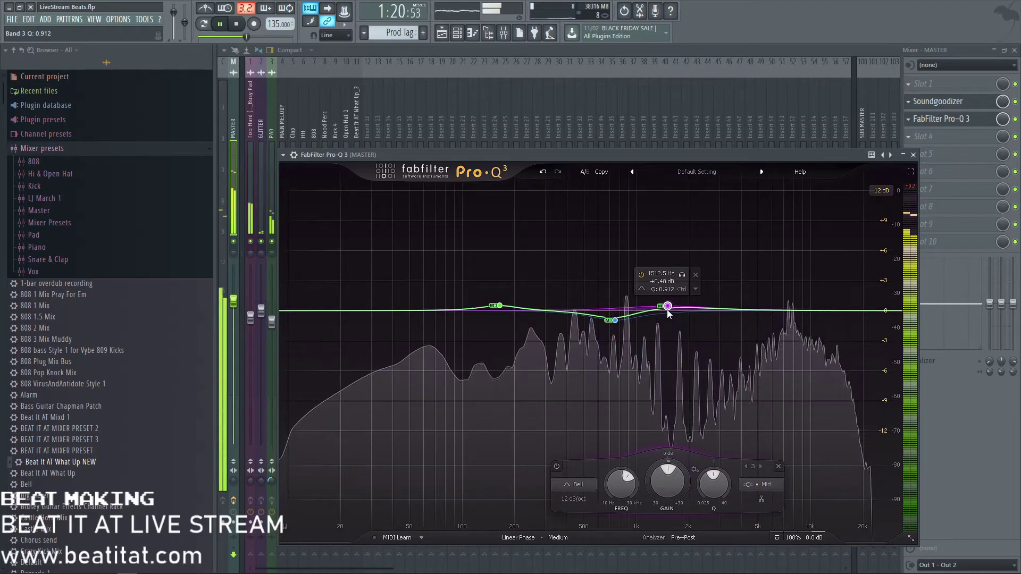
- Add a fourth band with a slight boost, set its stereo placement to Stereo and shift it down from 6300.9 Hz
double_click(774, 308)
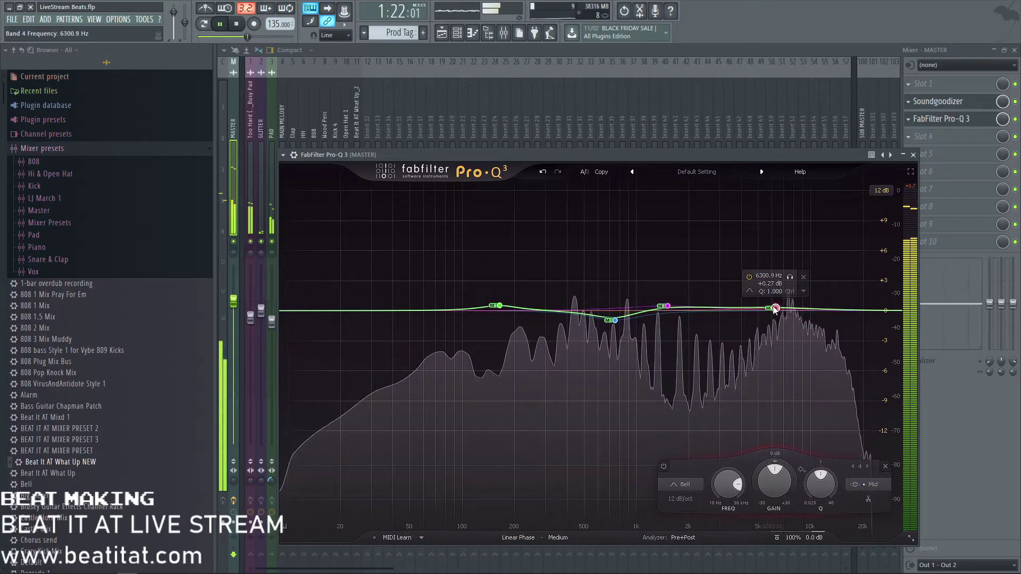
left_click(803, 291)
mouse_move(842, 367)
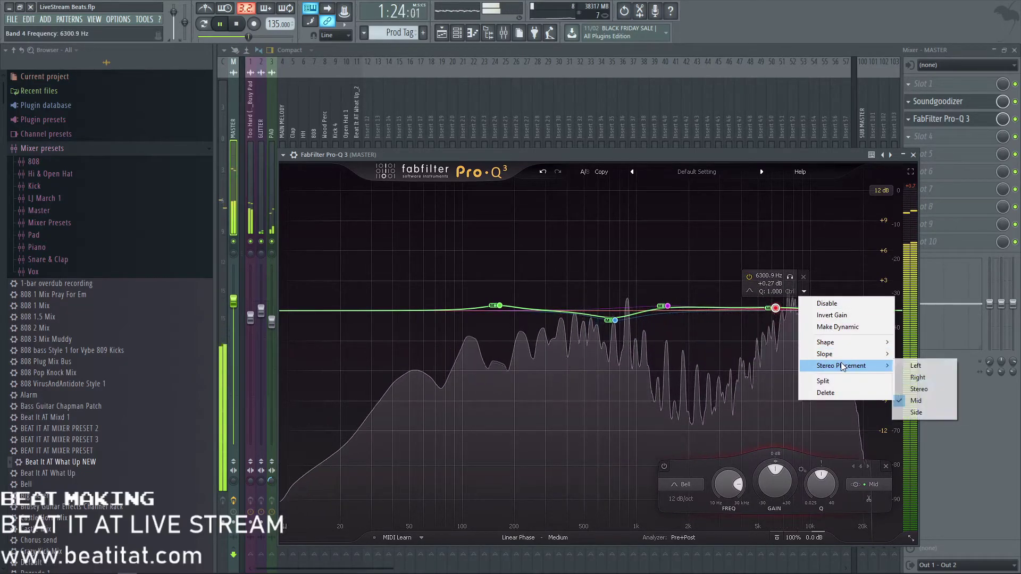
left_click(934, 388)
left_click_drag(774, 307, 717, 304)
scroll(718, 304, "down", 2)
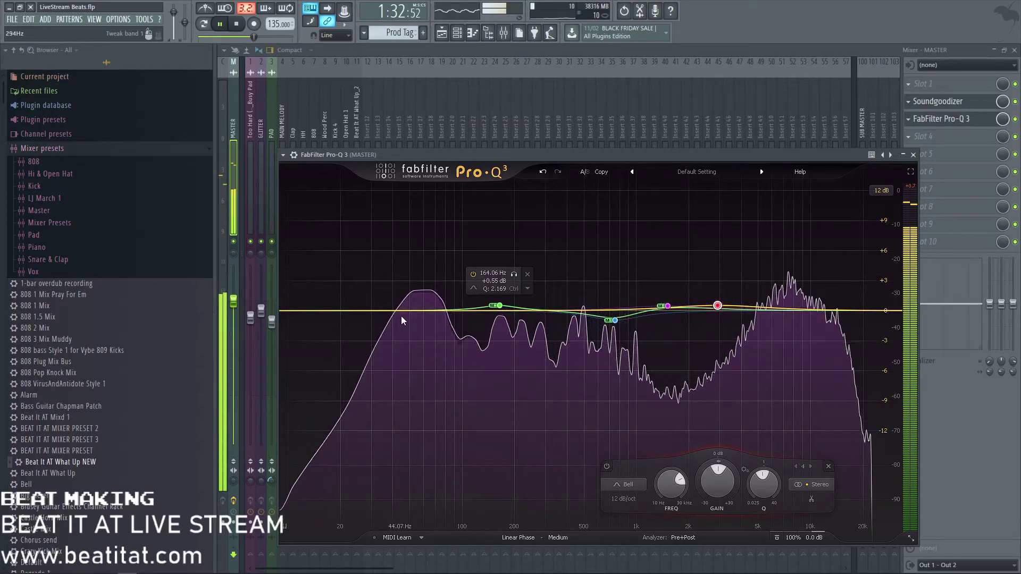
- Add a band at the very low end of the master EQ curve, pull it slightly below 0 dB and choose its filter shape
left_click_drag(406, 311, 300, 322)
left_click(291, 361)
left_click(314, 374)
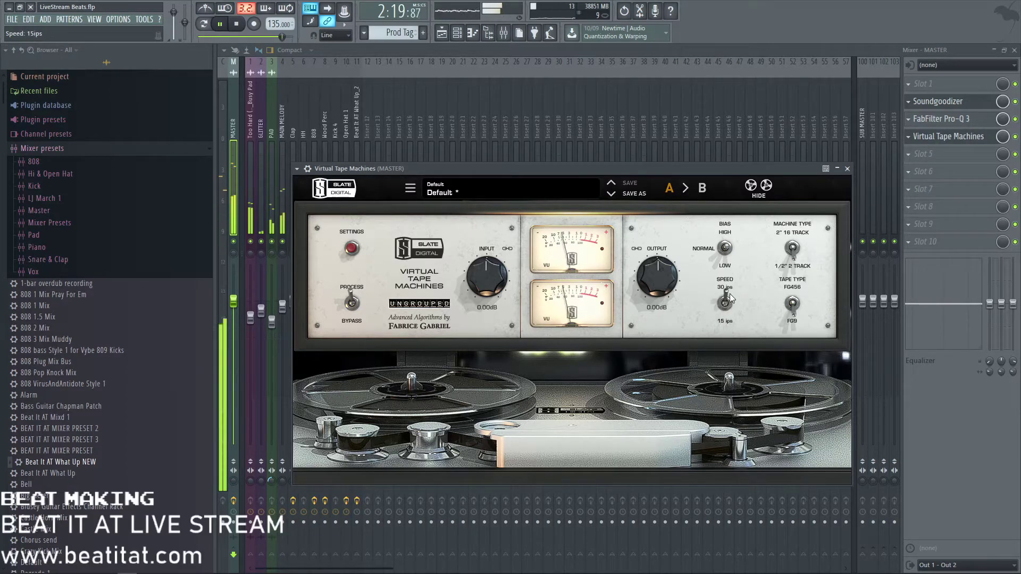
- Set Virtual Tape Machines on the master to -0.81 dB input and +0.81 dB output, and open its calibration settings
left_click_drag(667, 269, 667, 261)
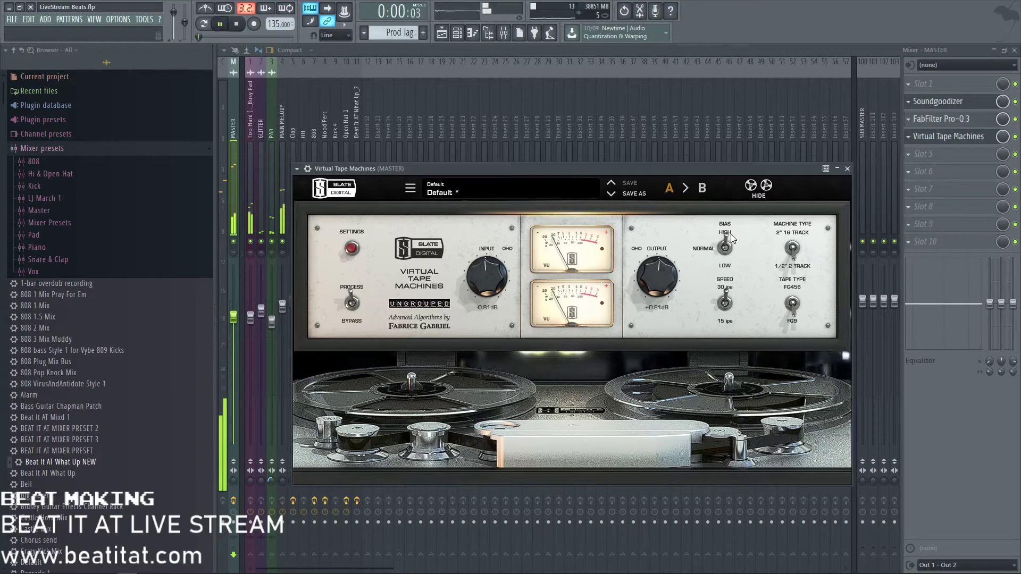
left_click(351, 248)
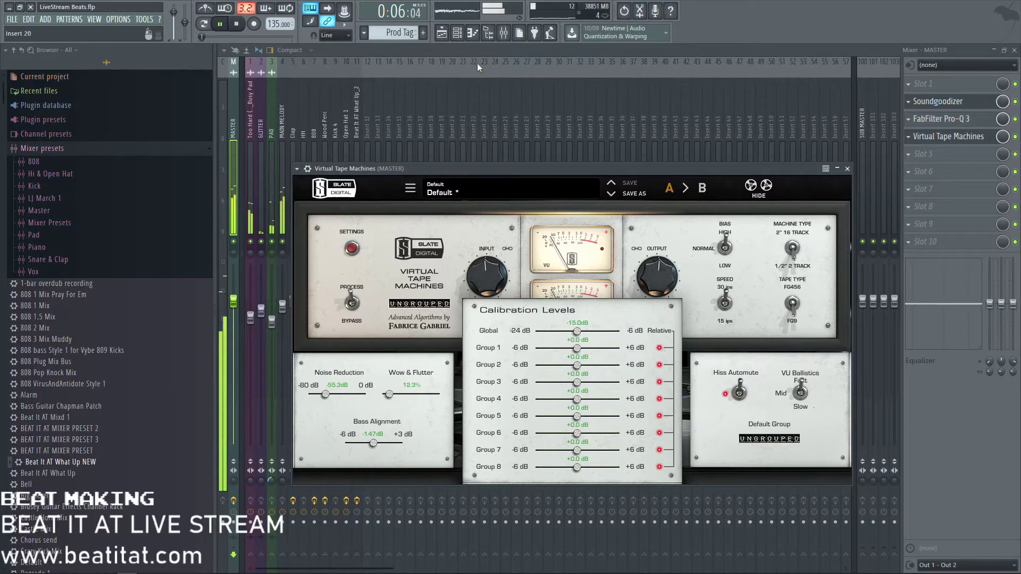
- Insert Virtual Mix Rack in the master's slot 5 and remove its FG-S, FG-N, FG-Stress and Trimmer modules
left_click(953, 157)
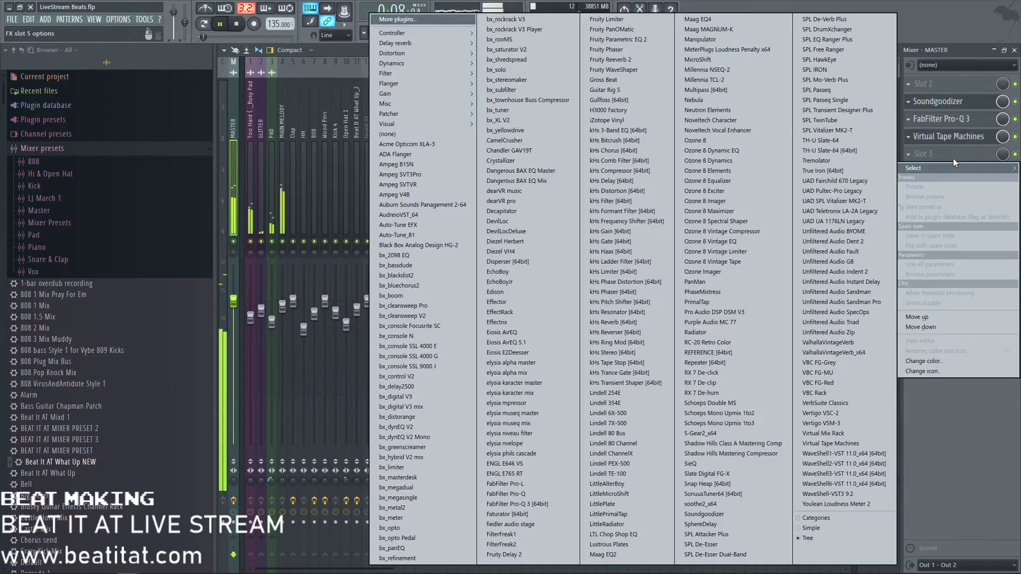
left_click(868, 432)
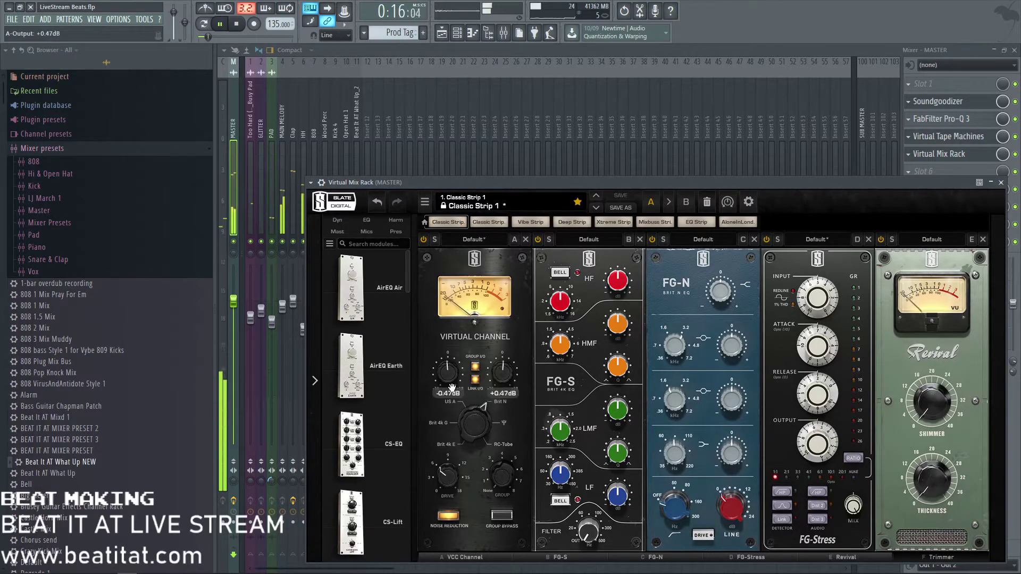
left_click(643, 243)
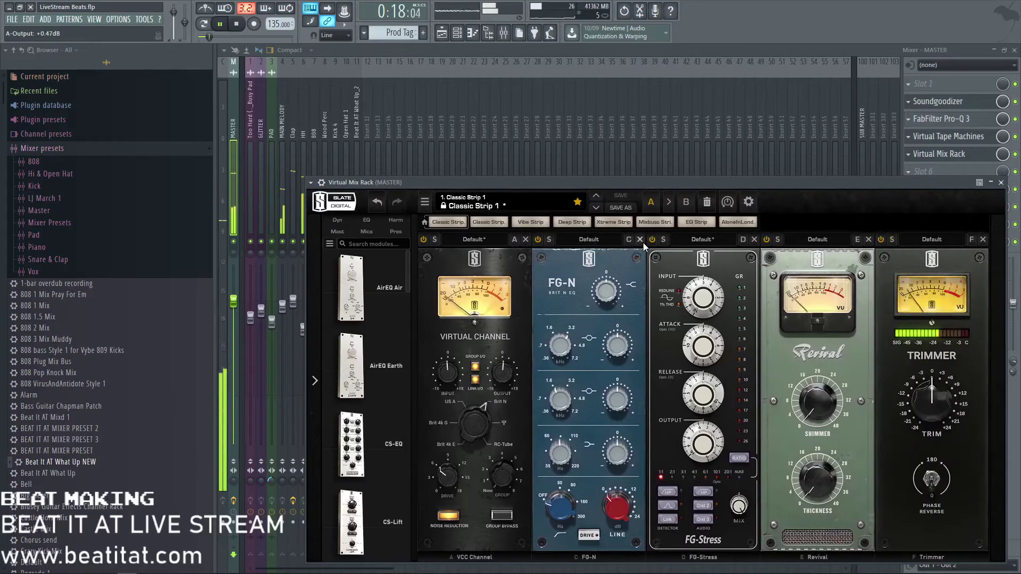
left_click(642, 242)
left_click(643, 242)
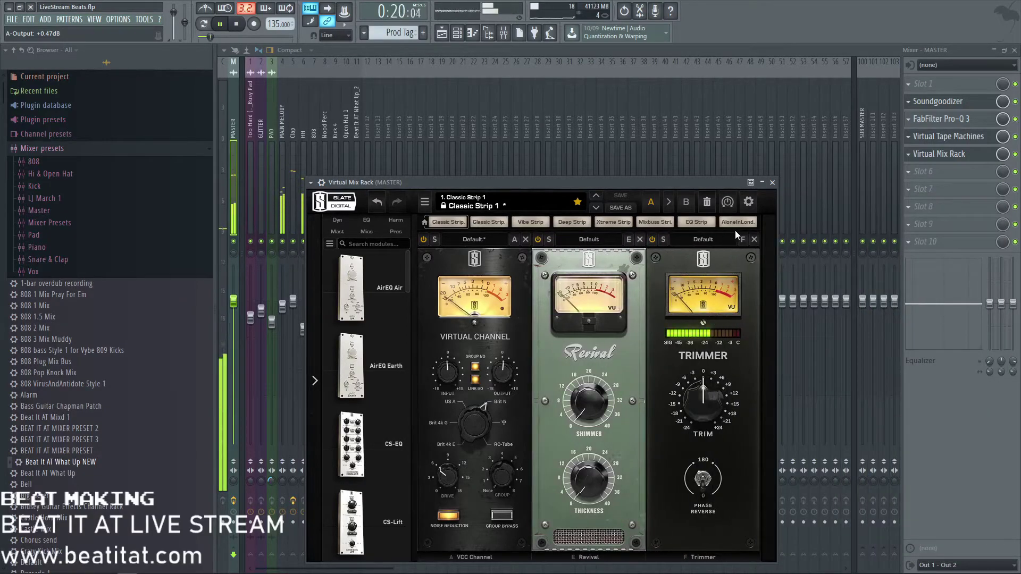
left_click(754, 239)
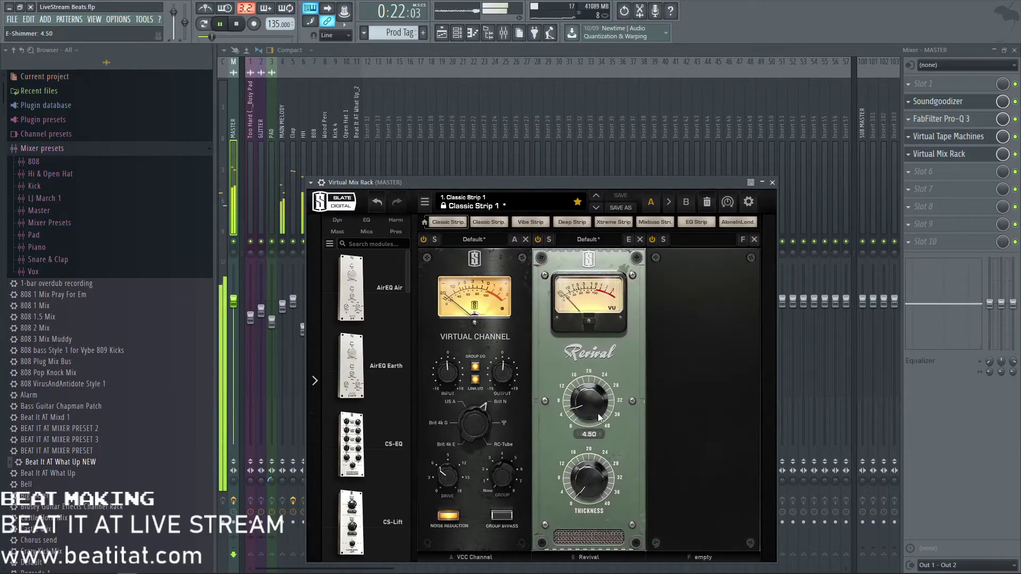
- Set Revival's shimmer to 4.50 and thickness to 2.55, and add an AirEQ Air module with 1.08 dB gain in the empty rack slot
scroll(375, 397, "down", 1)
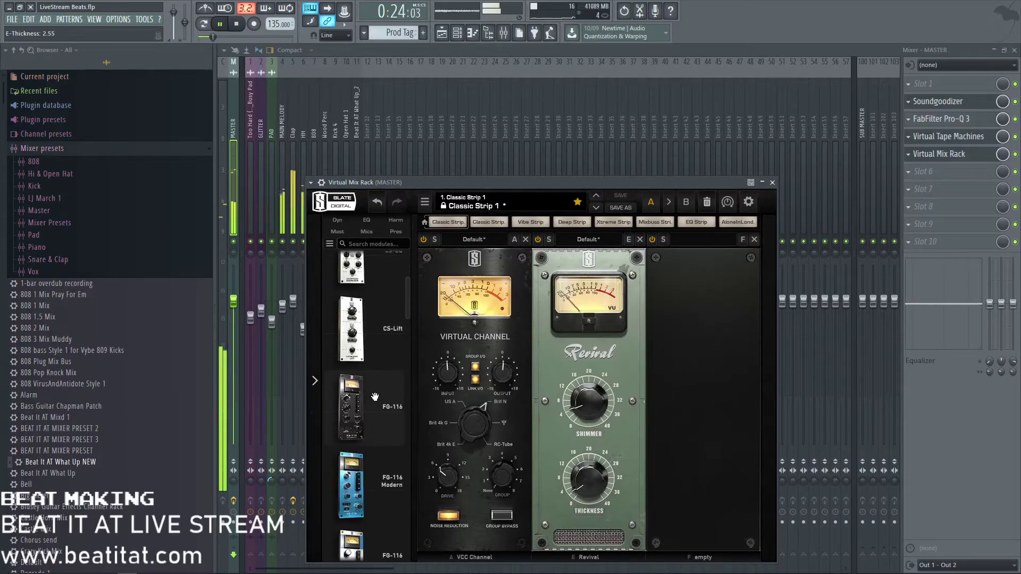
scroll(374, 397, "up", 1)
left_click_drag(366, 287, 717, 355)
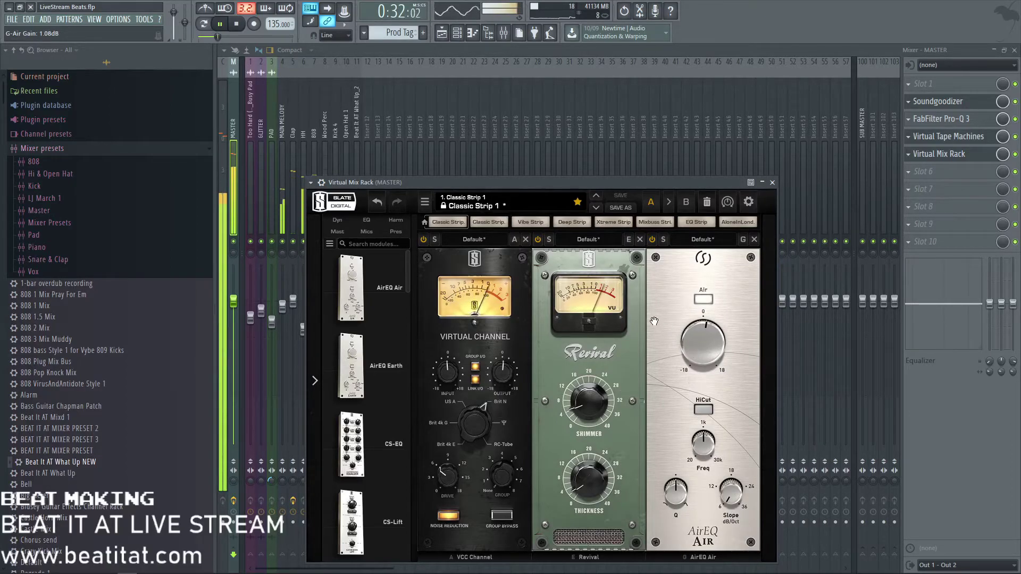
- Disable Virtual Tape Machines in the master's slot 4 and remove it from the effect chain
left_click(1015, 137)
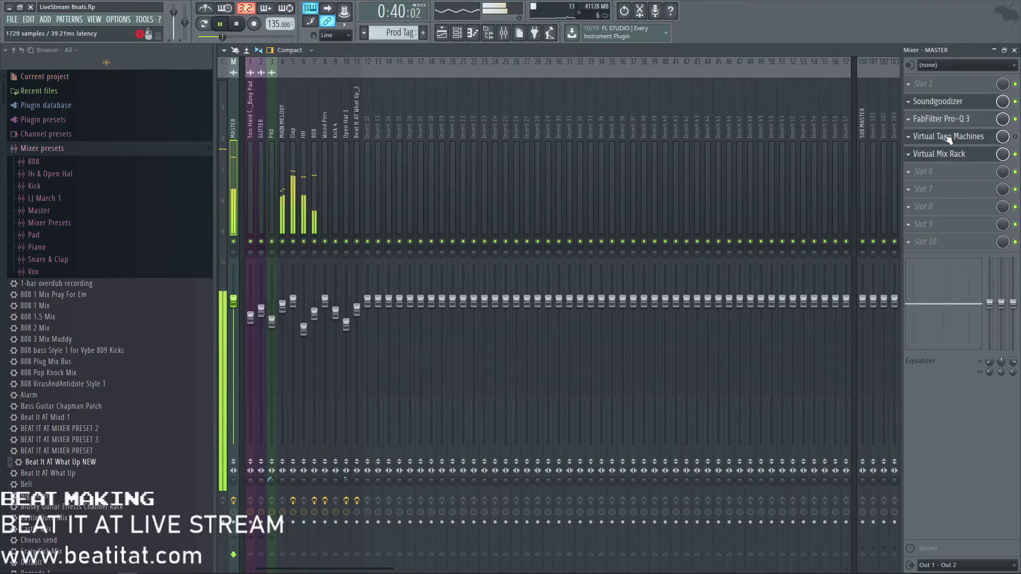
left_click(922, 138)
mouse_move(920, 151)
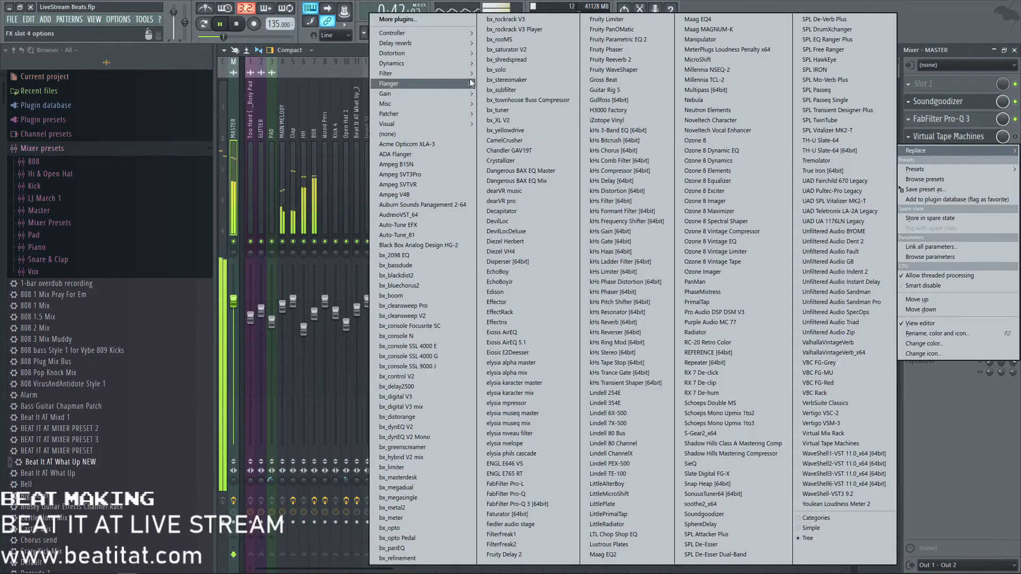
left_click(408, 133)
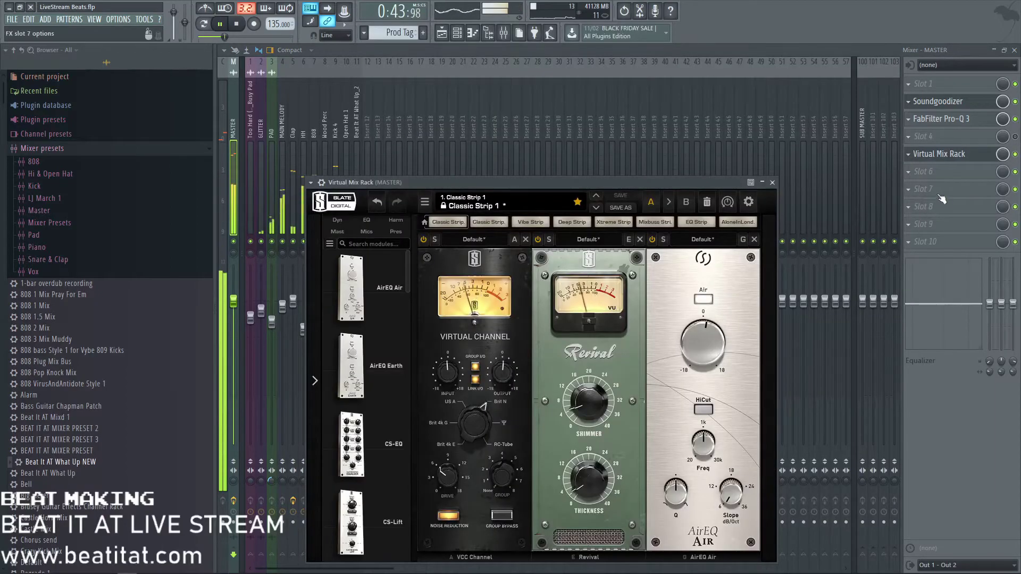
- Insert Ozone 8 Vintage Limiter in the master's slot 6 with Modern mode, True Peak on, threshold -1.4 dB and character 2.64, and close it
left_click(949, 172)
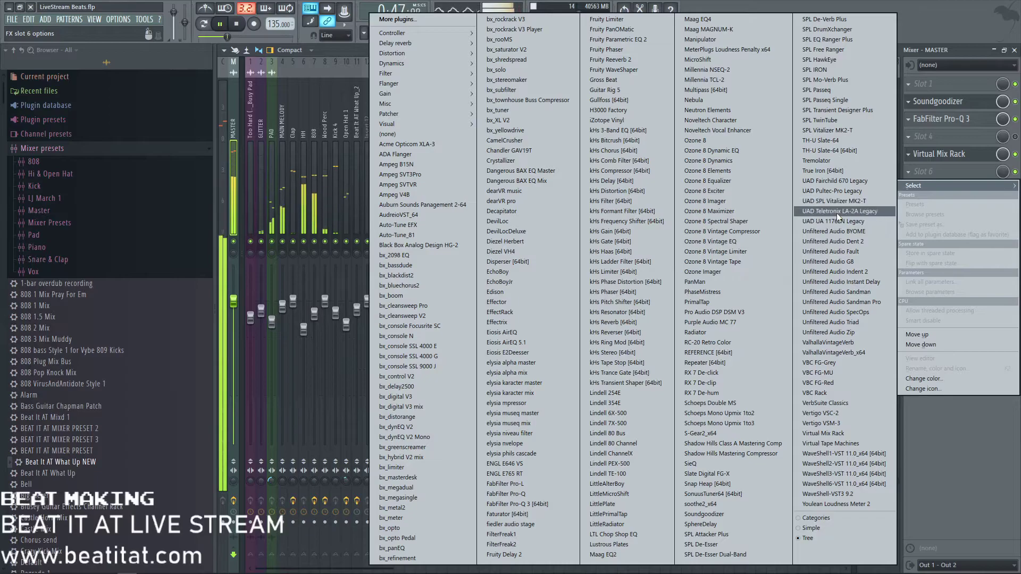
left_click(748, 253)
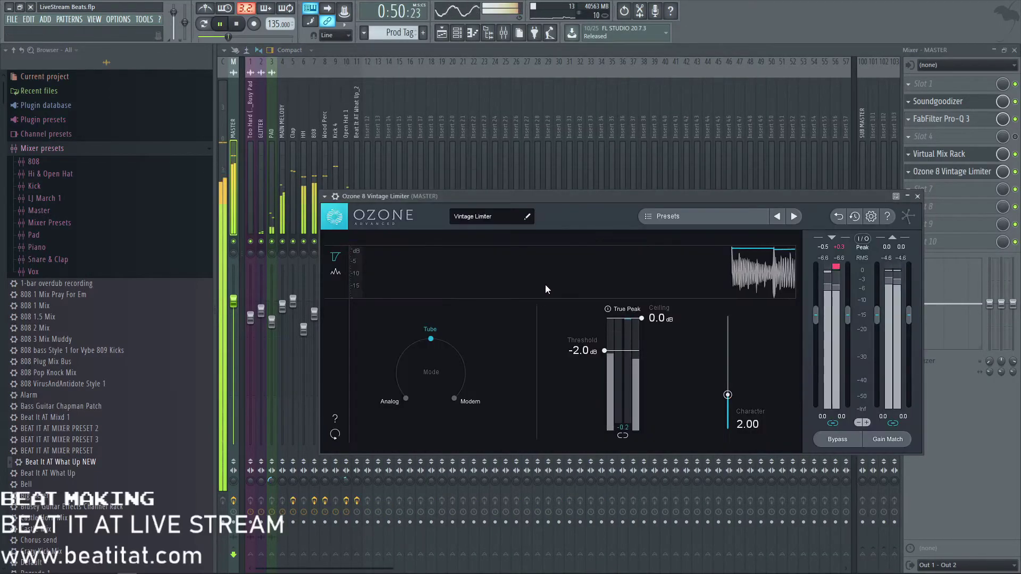
left_click(476, 407)
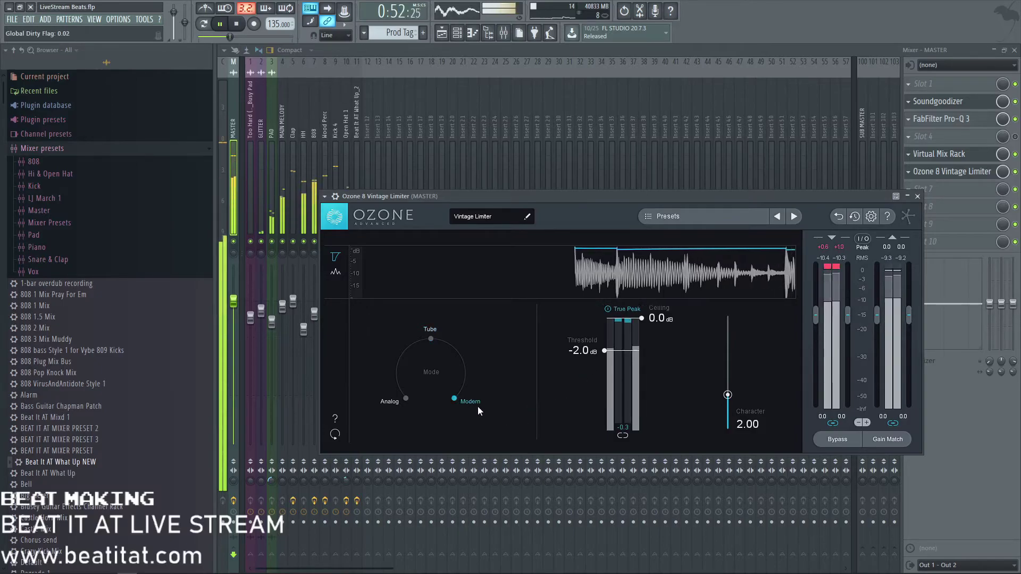
left_click_drag(608, 352, 625, 346)
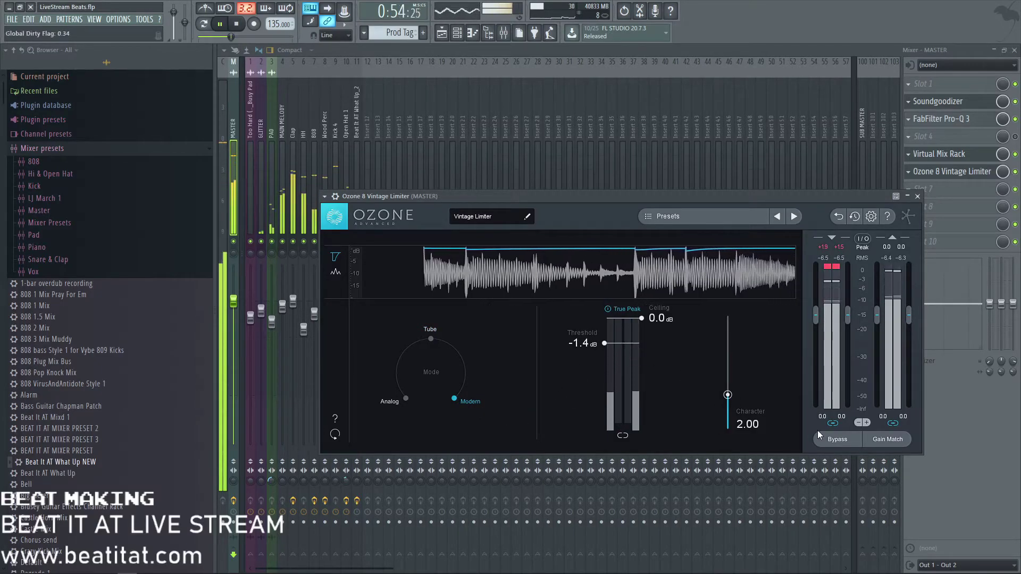
left_click_drag(742, 391, 741, 384)
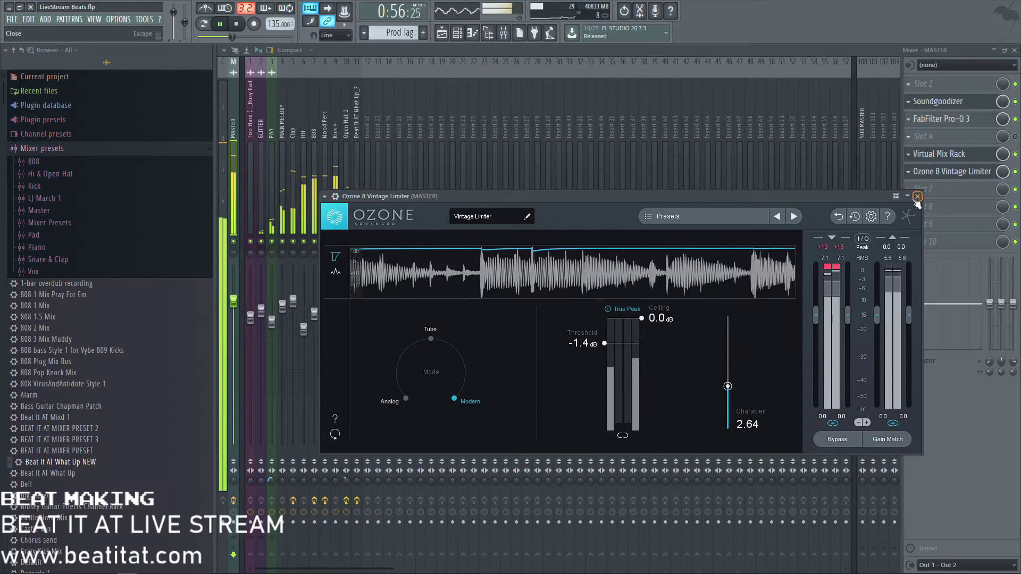
left_click(917, 197)
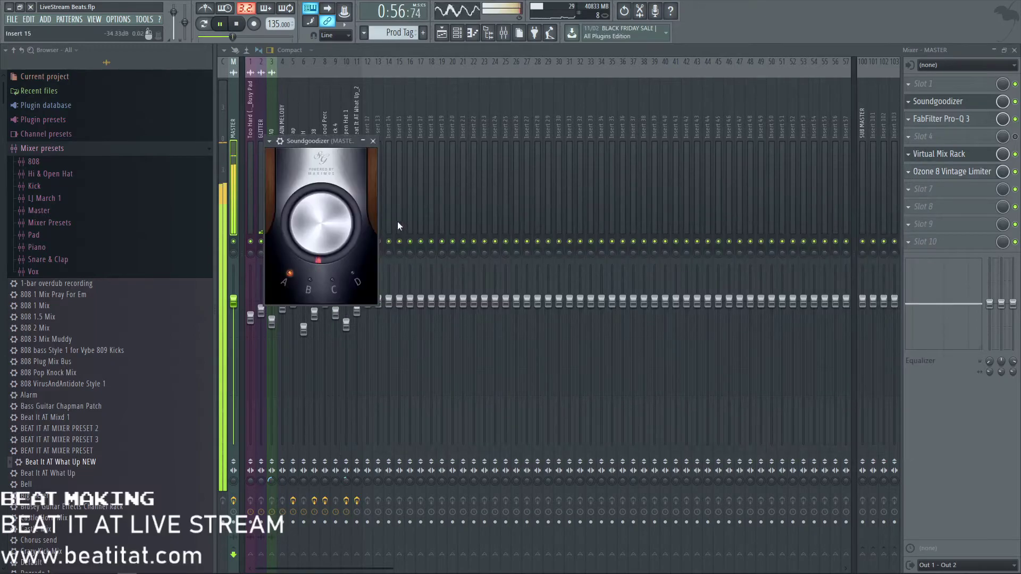
- Lower the high band 7 and slightly dip the low-mid band 3 in the 808 track's Fruity parametric EQ 2, and close it
left_click(374, 142)
left_click(346, 151)
left_click(327, 167)
left_click(316, 189)
right_click(959, 86)
left_click(964, 87)
left_click(952, 84)
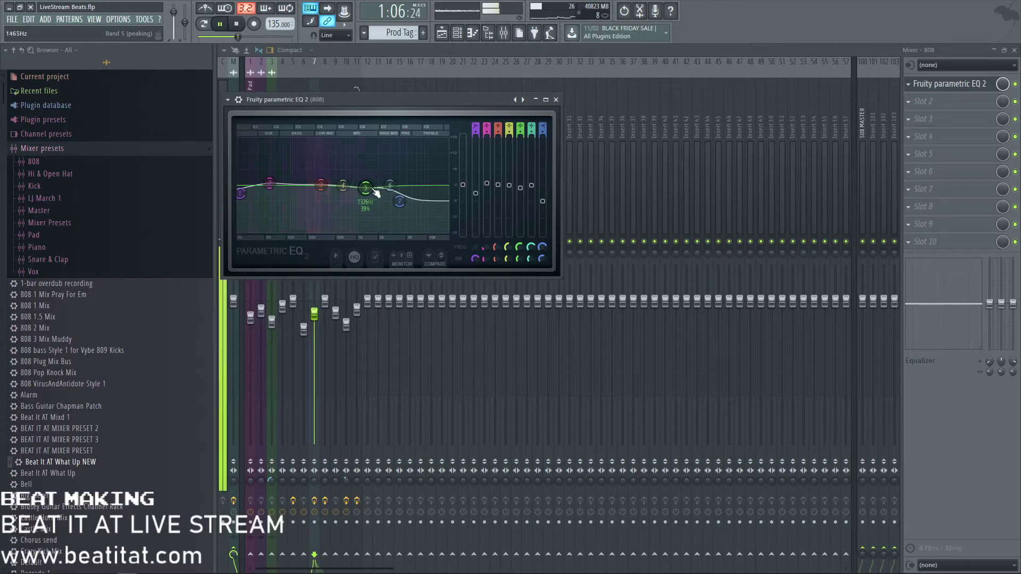
left_click_drag(399, 202, 394, 214)
left_click_drag(321, 185, 316, 189)
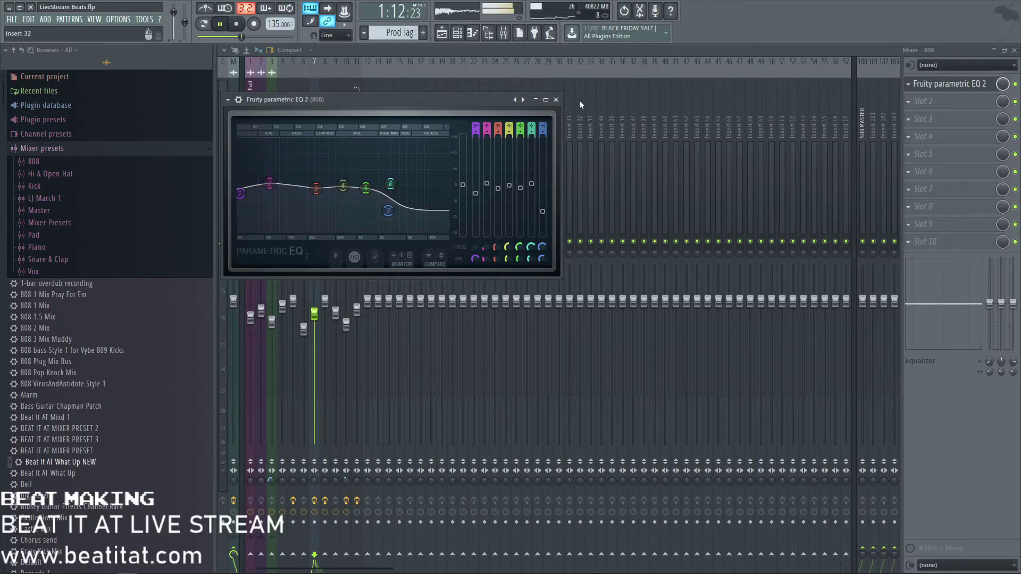
left_click(555, 100)
- Rename the first mixer insert BASS and raise its volume fader slightly
left_click(250, 319)
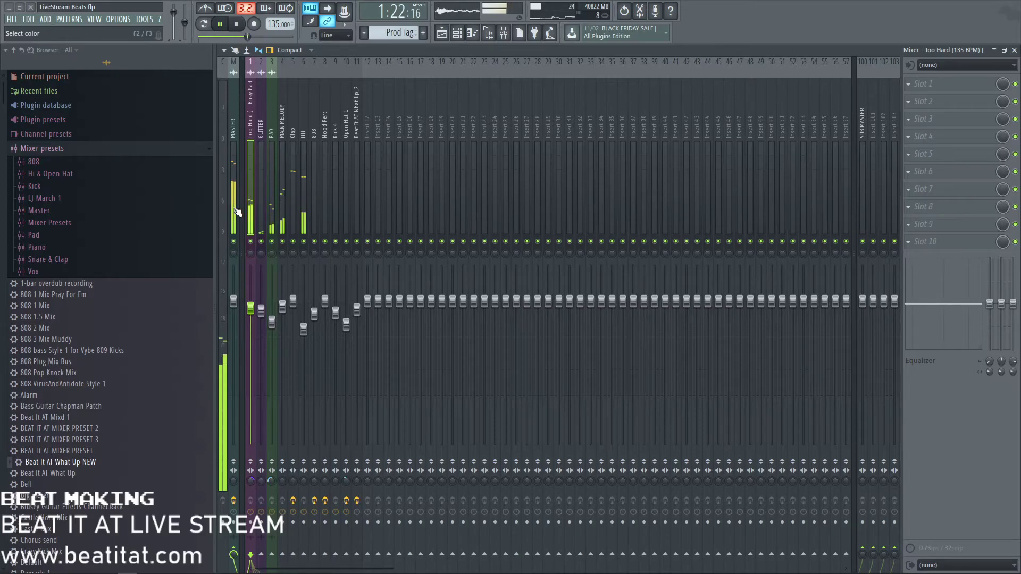
key("Return")
left_click_drag(246, 278, 247, 272)
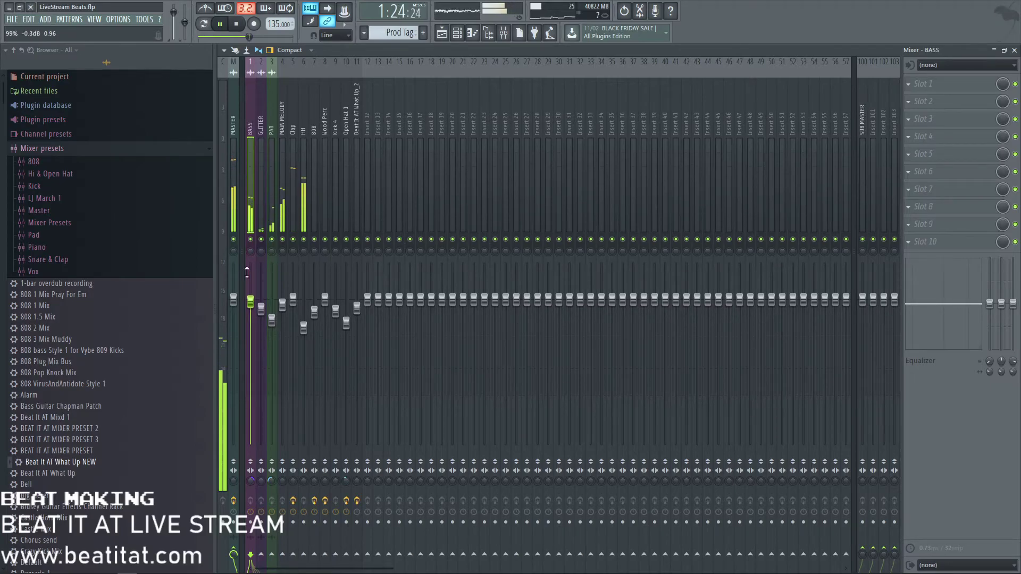
- Insert Fruity Parametric EQ 2 in the BASS track's slot 1 with a slight low-end boost on band 2, and close it
left_click(943, 86)
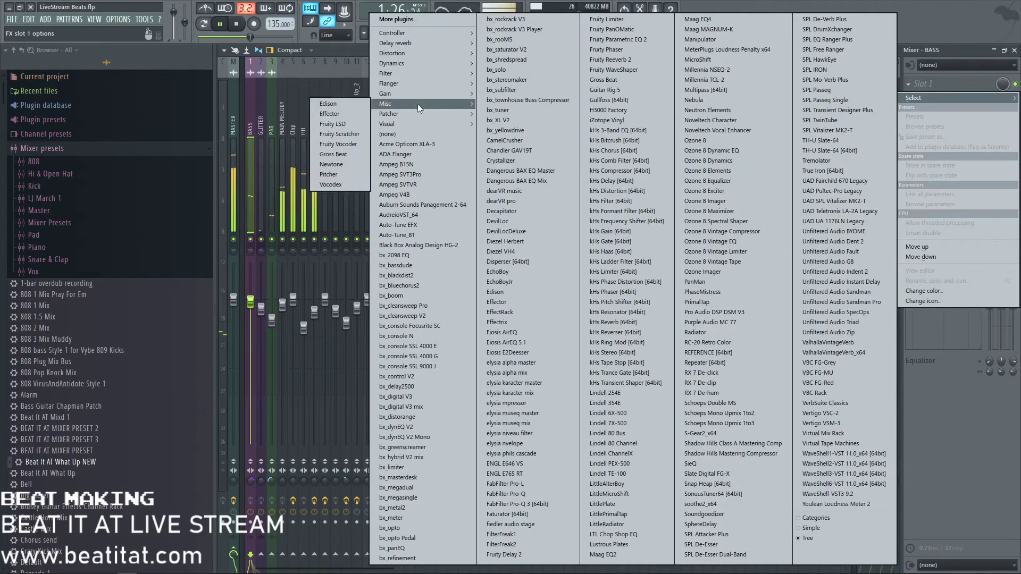
mouse_move(415, 74)
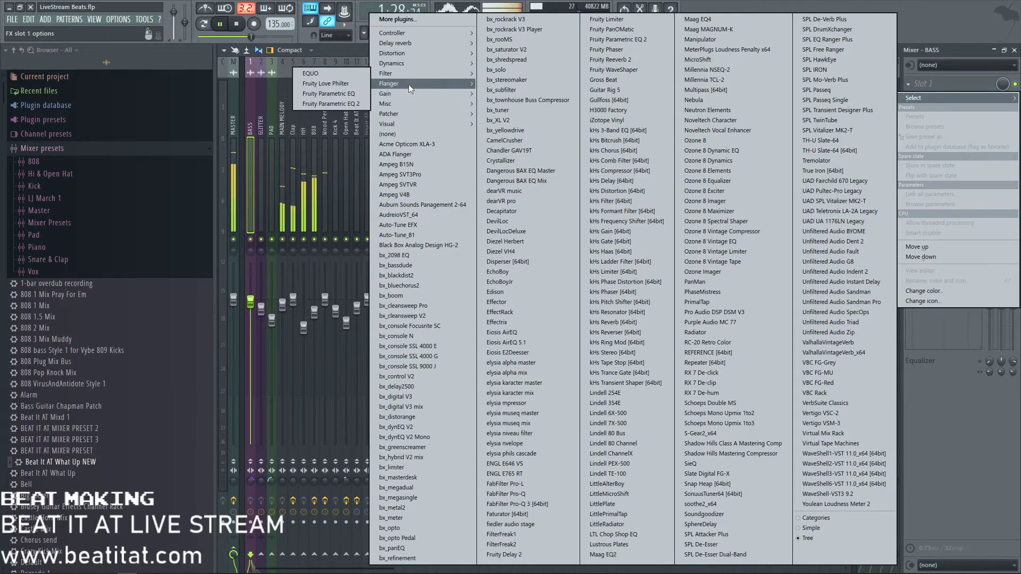
left_click(346, 103)
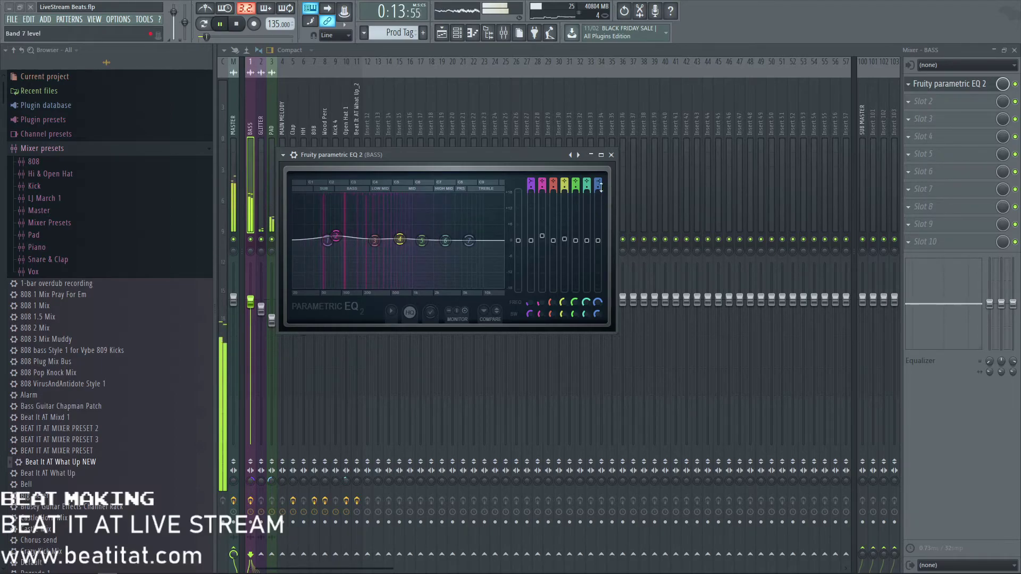
left_click(612, 155)
- Adjust the Clap track's stereo separation and close the mixer
left_click(304, 194)
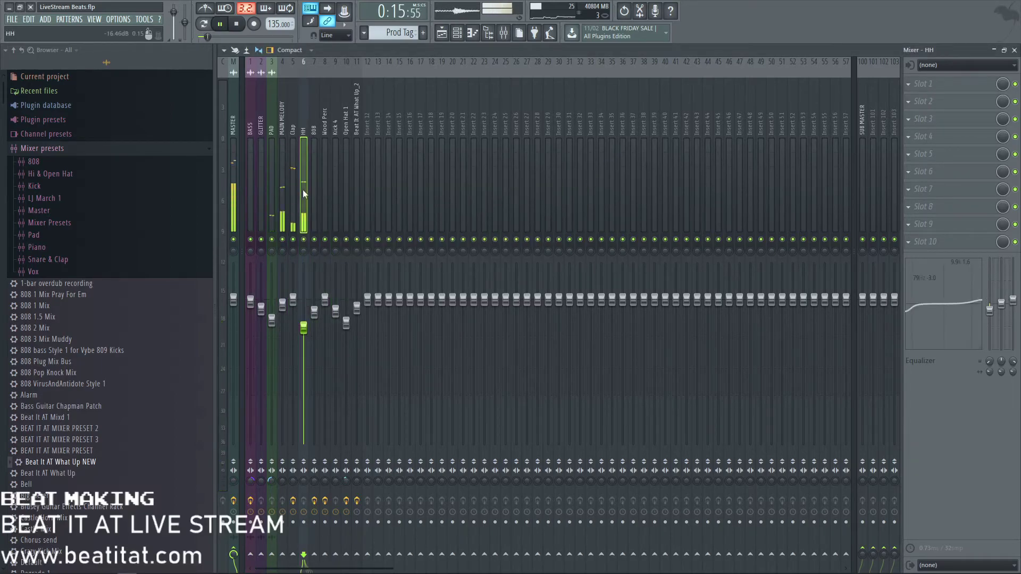
left_click_drag(293, 481, 296, 445)
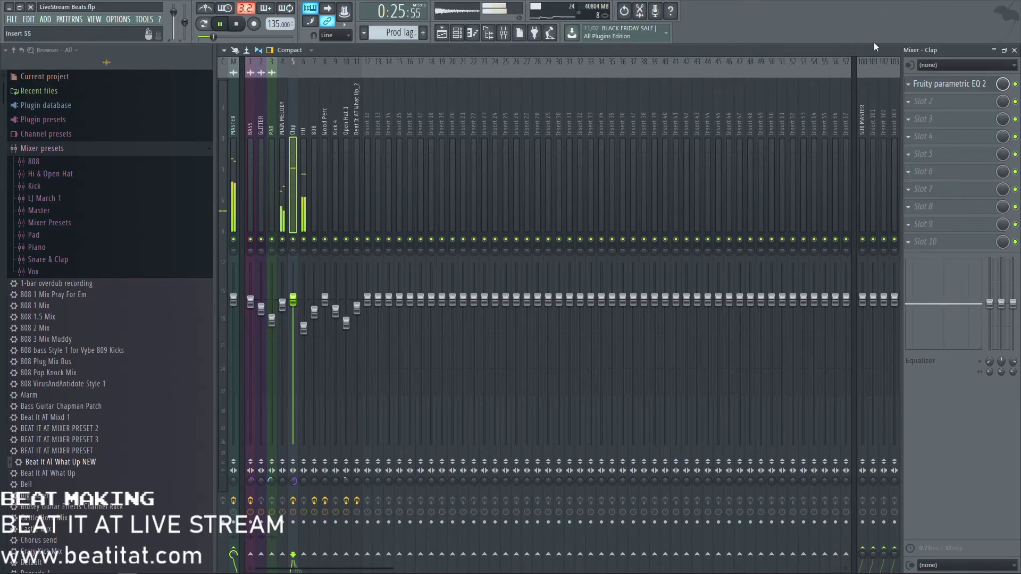
left_click(1014, 50)
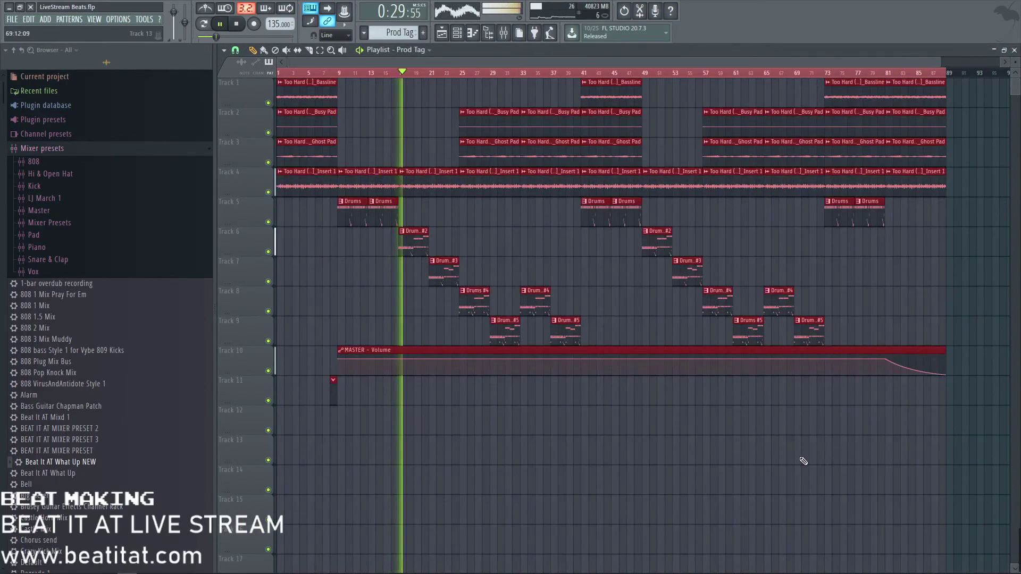
- Place a second Prod Tag clip on Track 11 at bar 81 and play the song from just before bar 9
key("space")
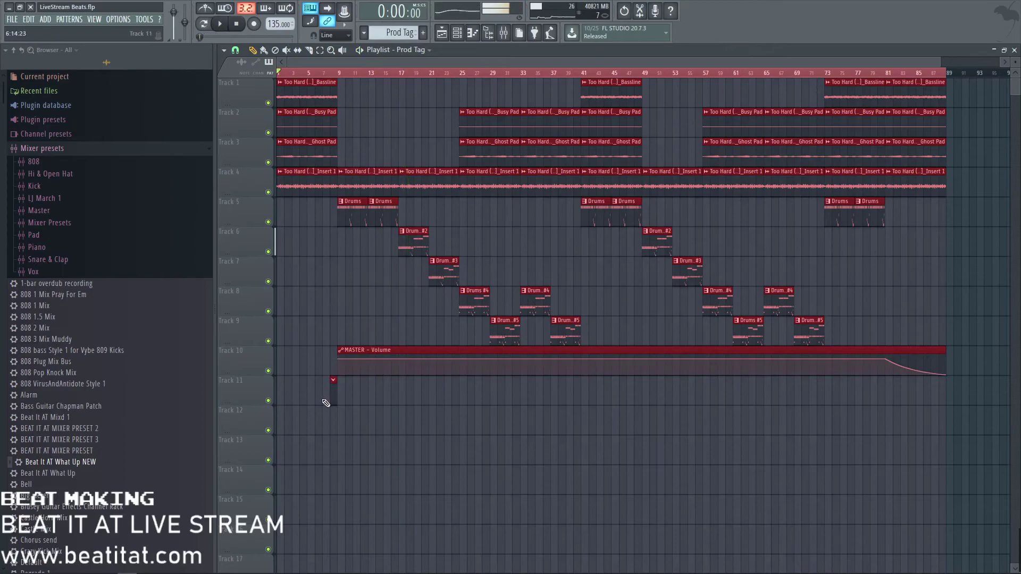
double_click(331, 396)
key("space")
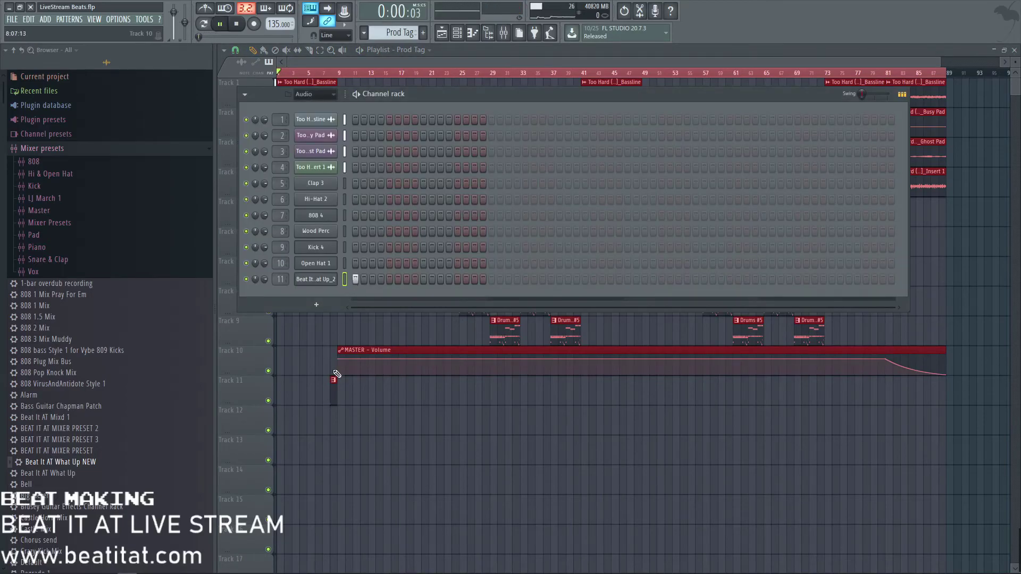
left_click(326, 436)
left_click(889, 391)
left_click(332, 73)
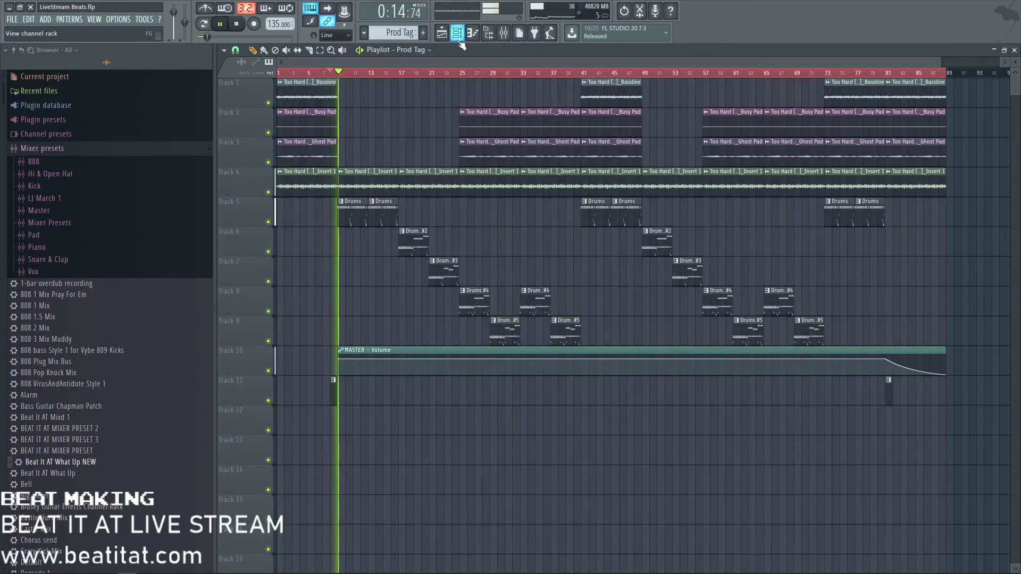
- Select all playlist clips, collapse the Mixer presets folder and start exporting the song
scroll(367, 277, "down", 3)
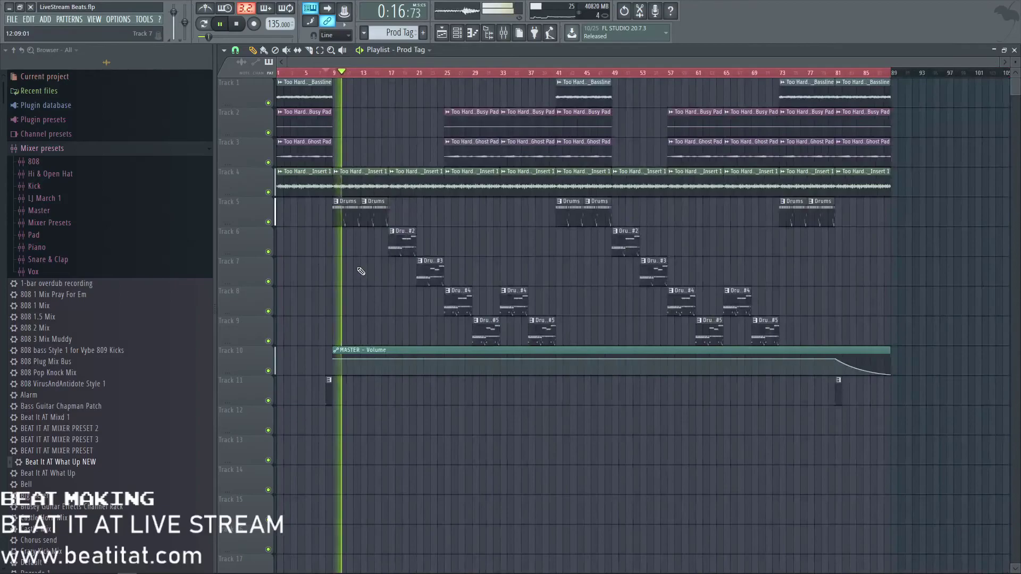
key("ctrl+a")
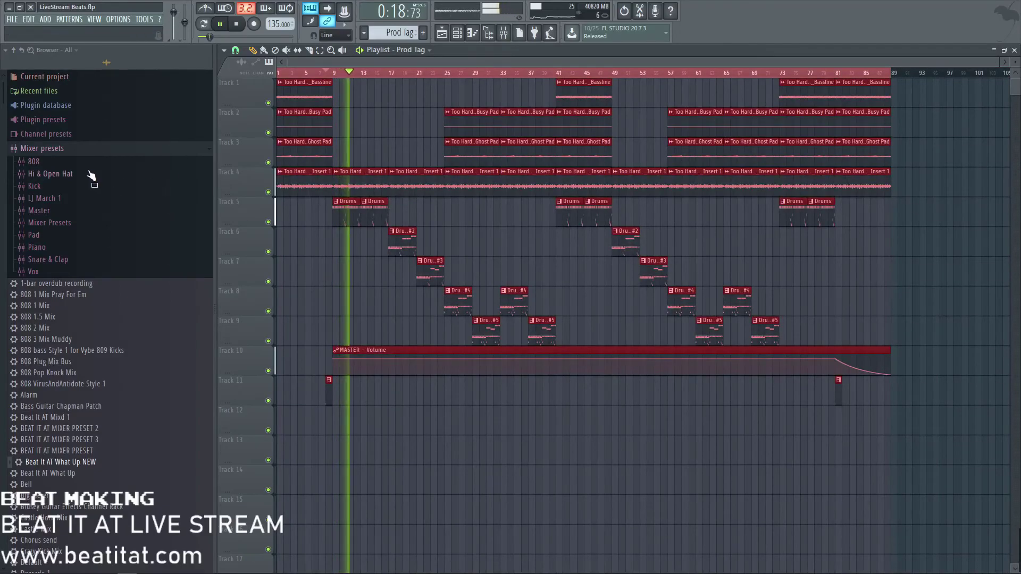
left_click(98, 152)
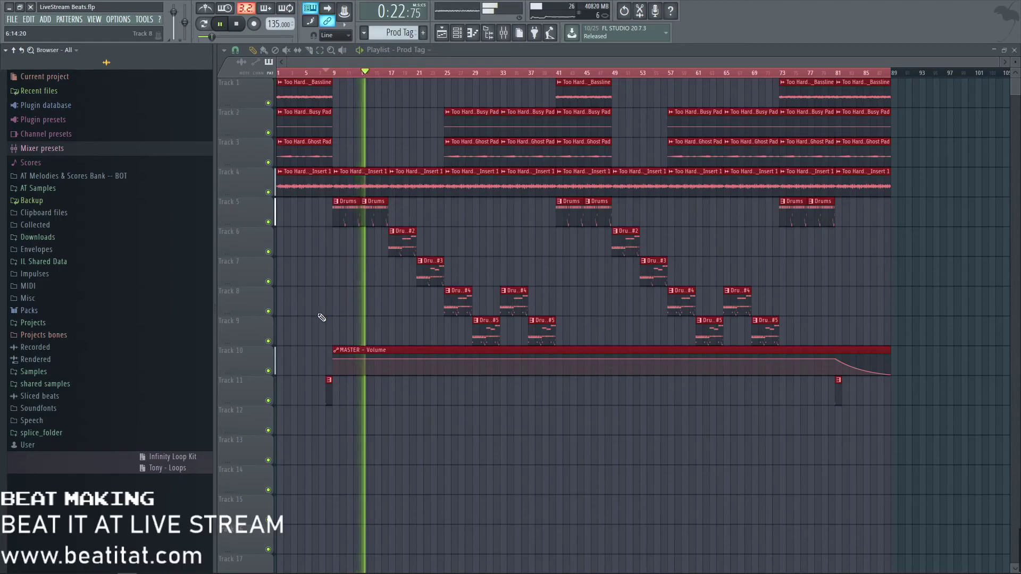
key("ctrl+shift+r")
left_click_drag(474, 4, 1020, 6)
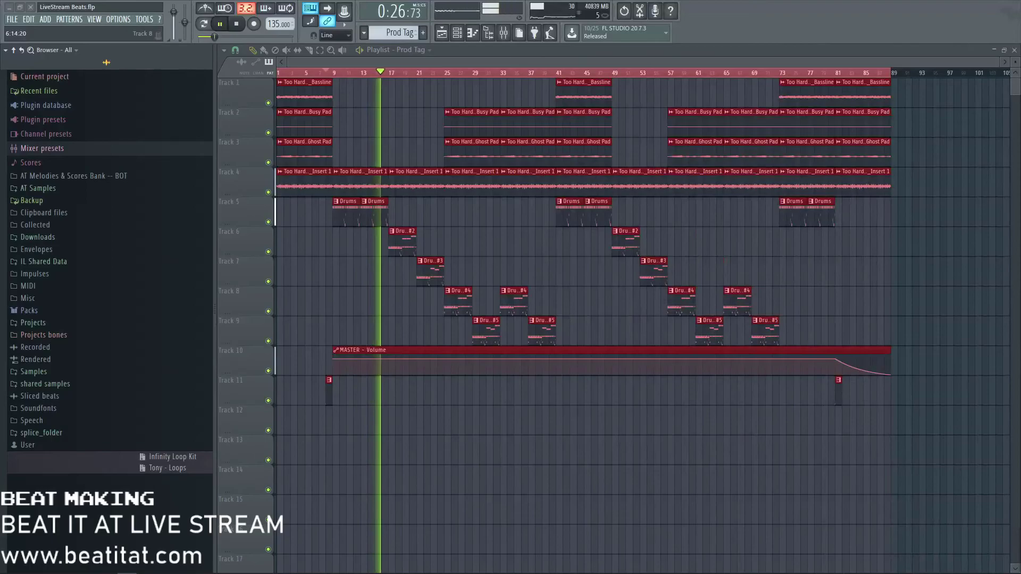